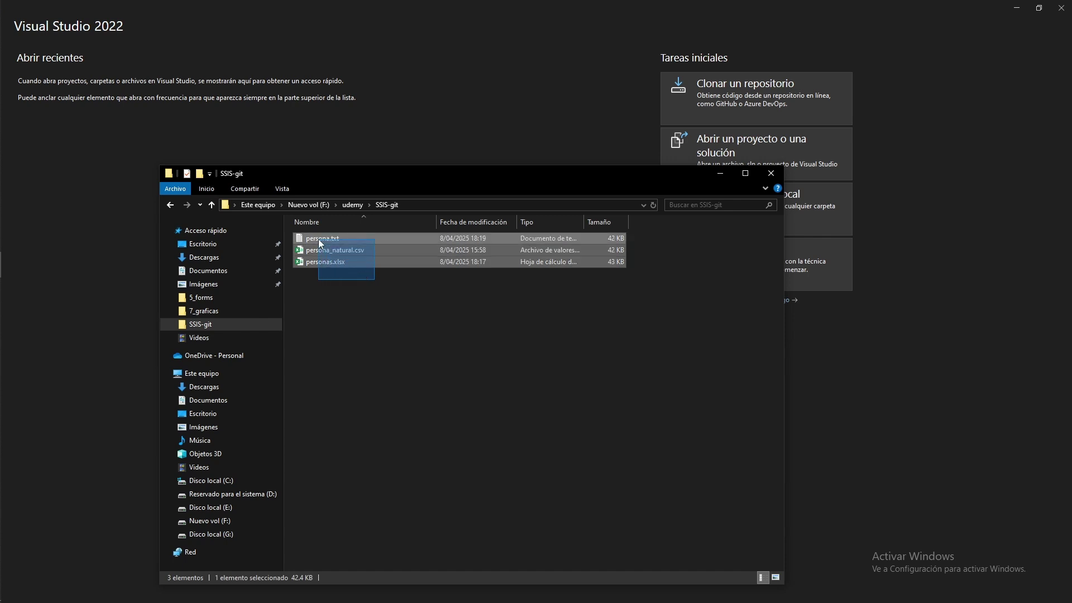
# - Examine the columns and data of persona.txt, persona_natural.csv and personas.xlsx, closing each file after viewing it
pyautogui.click(329, 296)
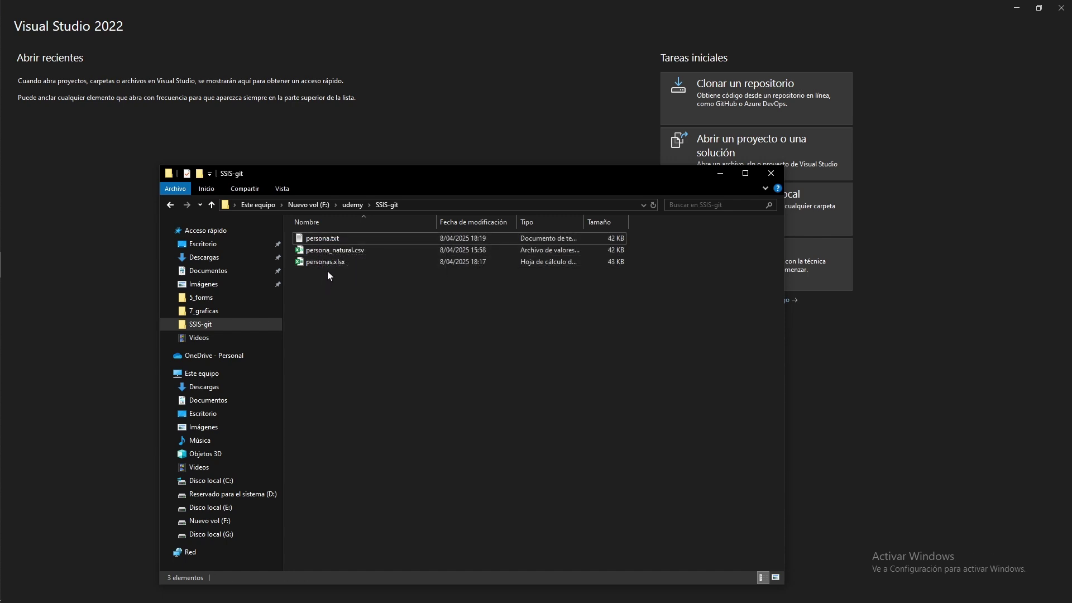
pyautogui.doubleClick(323, 238)
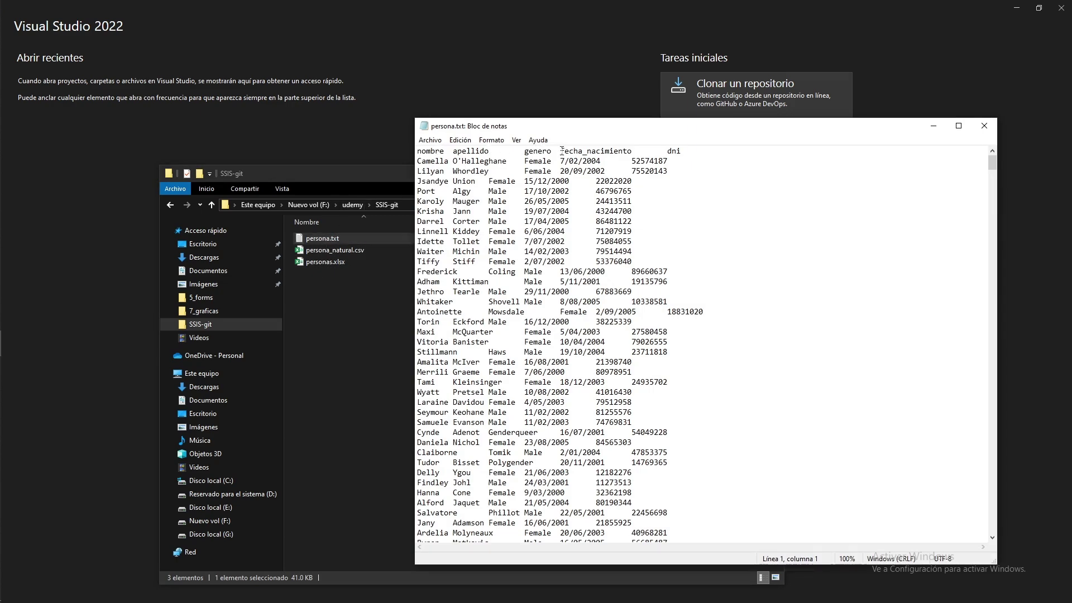
pyautogui.click(983, 126)
pyautogui.click(382, 251)
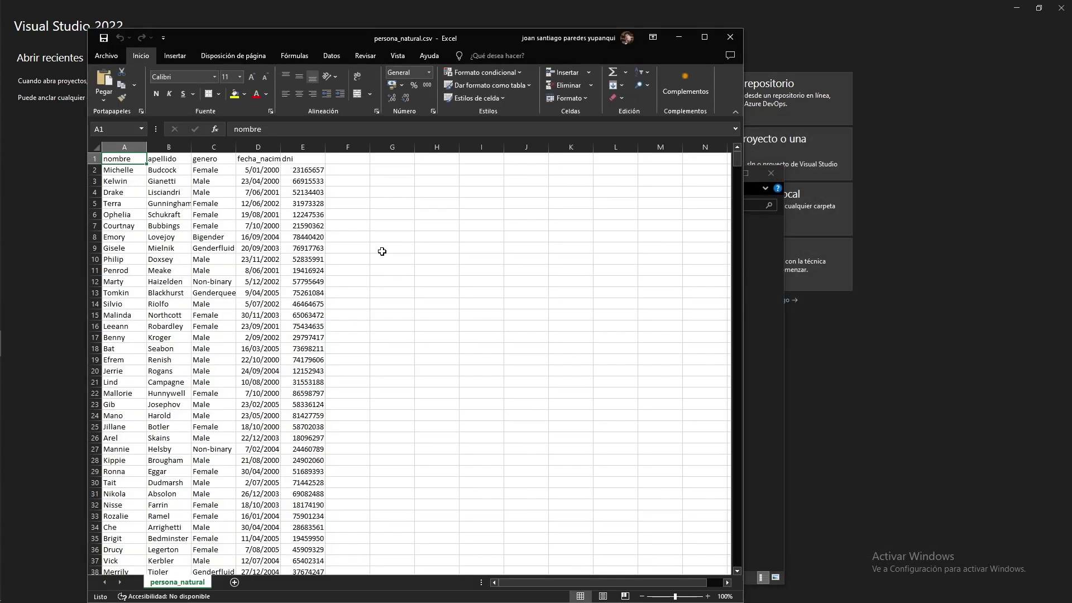
pyautogui.click(733, 39)
pyautogui.doubleClick(333, 264)
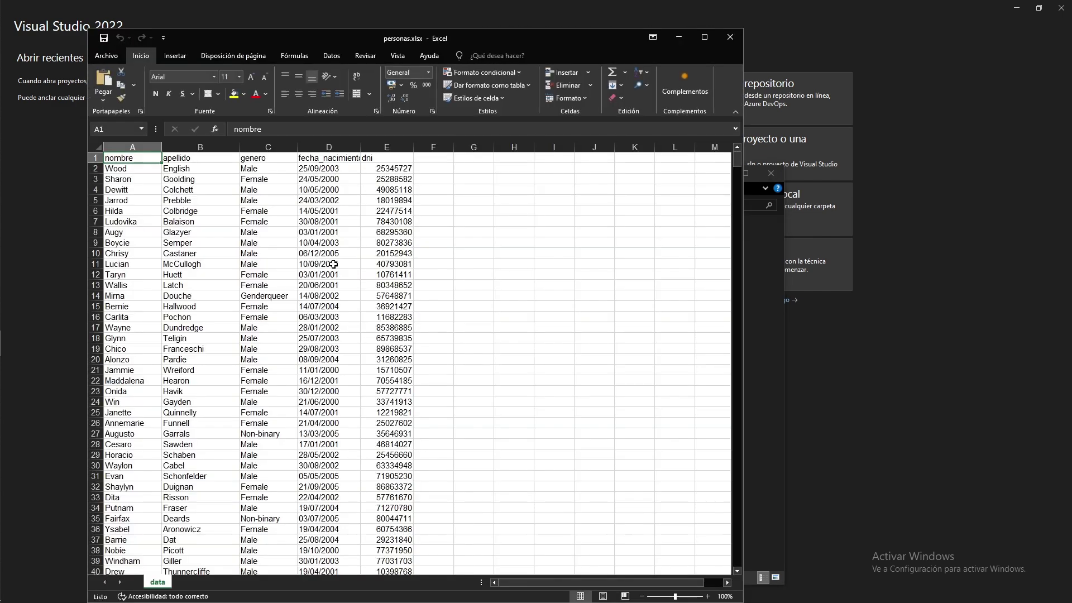
pyautogui.click(728, 36)
pyautogui.click(395, 331)
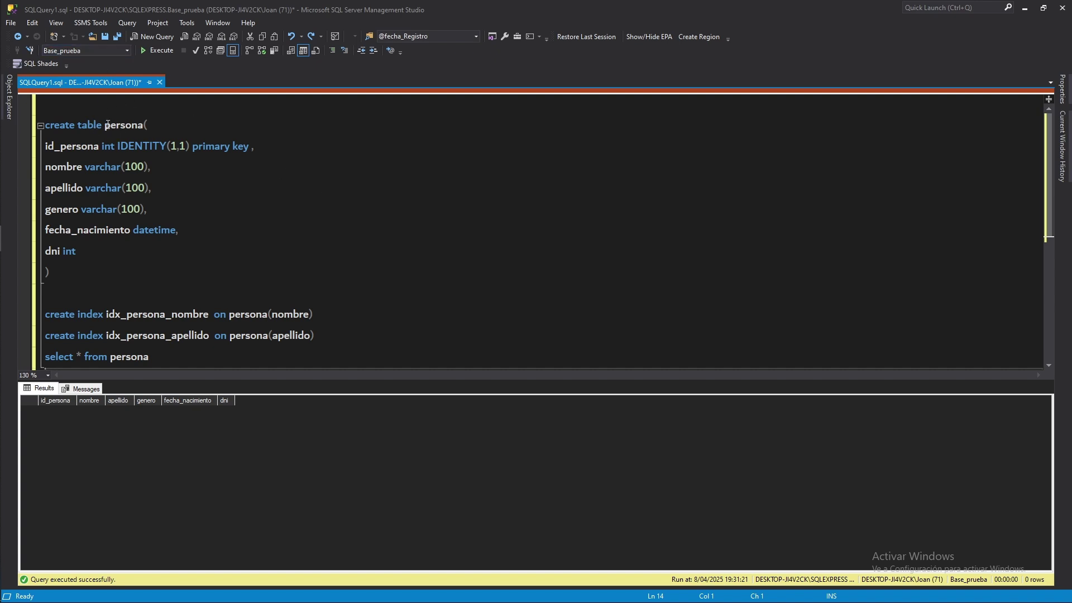
# - Switch to SQL Server Management Studio and review the script that creates the persona table, its indexes and the select query
pyautogui.scroll(-2, 134, 218)
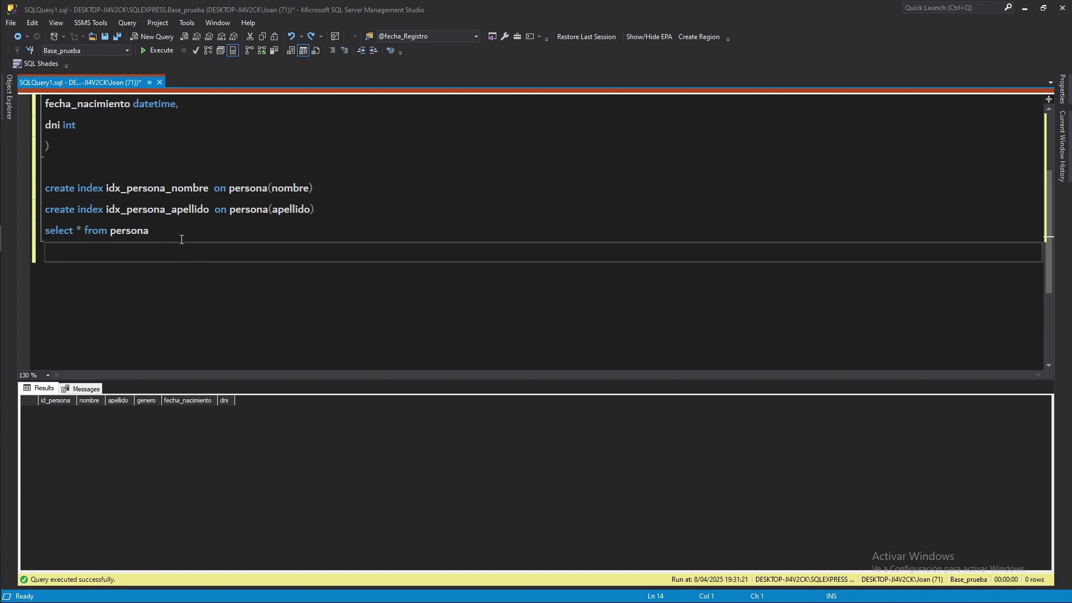
pyautogui.scroll(2, 181, 239)
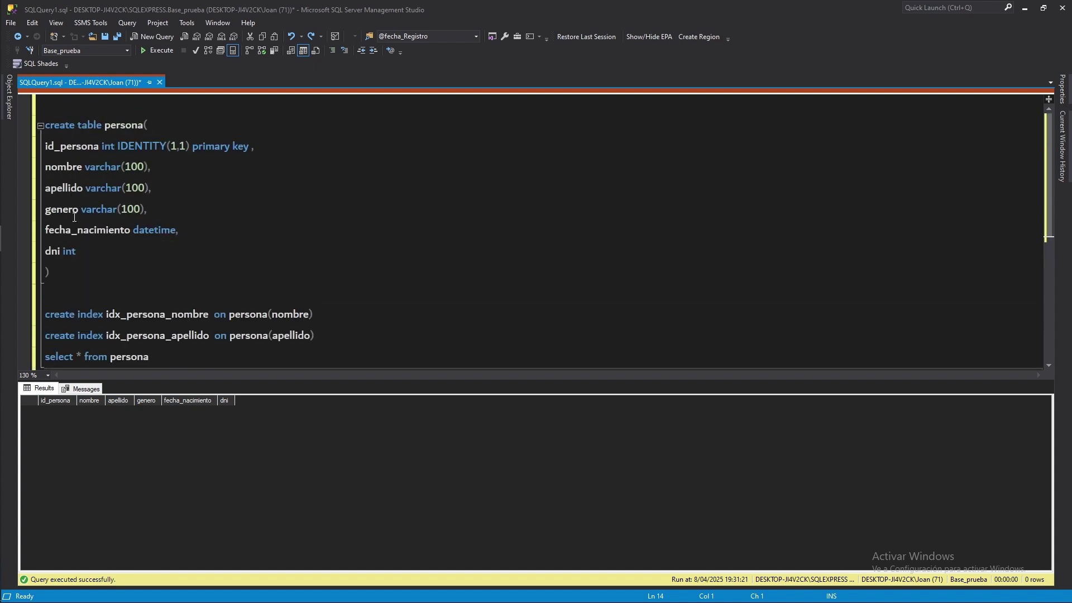
pyautogui.scroll(-2, 153, 256)
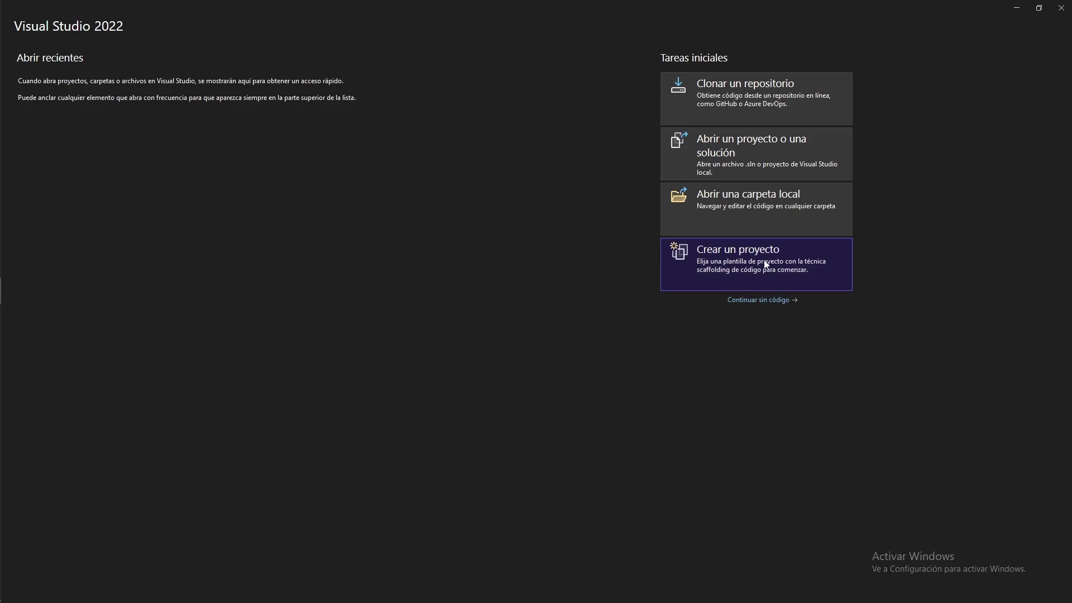
# - Switch to Visual Studio and start a new project from the standard Integration Services Project template
pyautogui.click(765, 263)
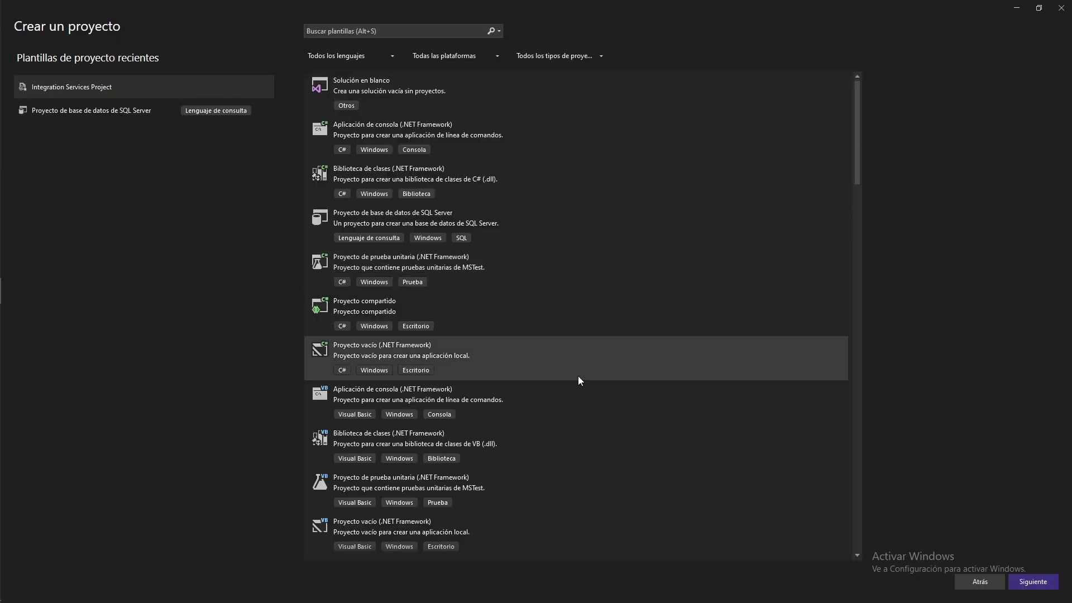
pyautogui.scroll(-3, 577, 376)
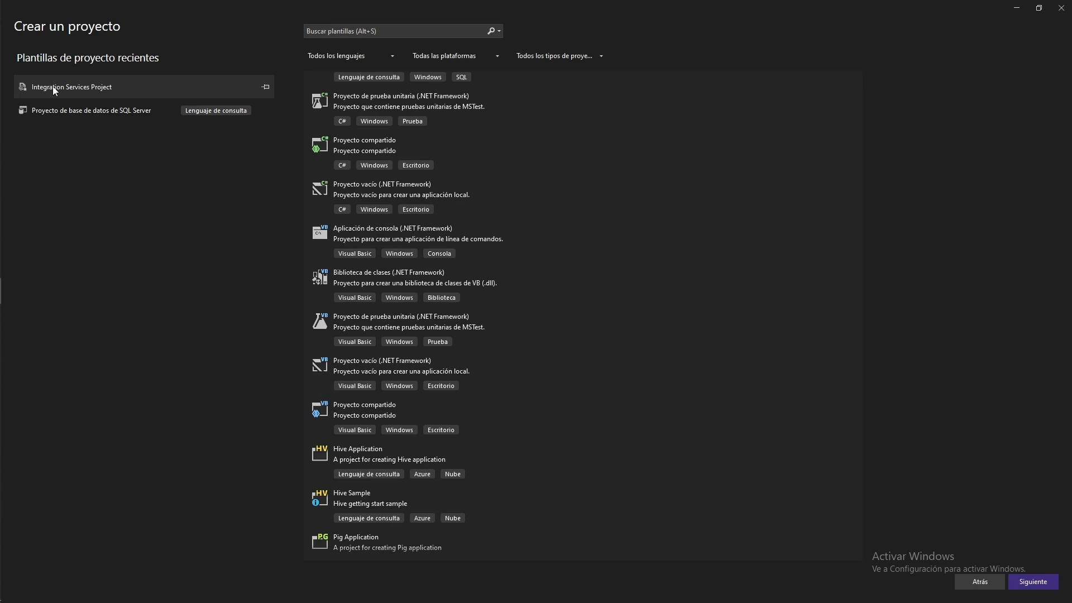
pyautogui.scroll(-15, 601, 340)
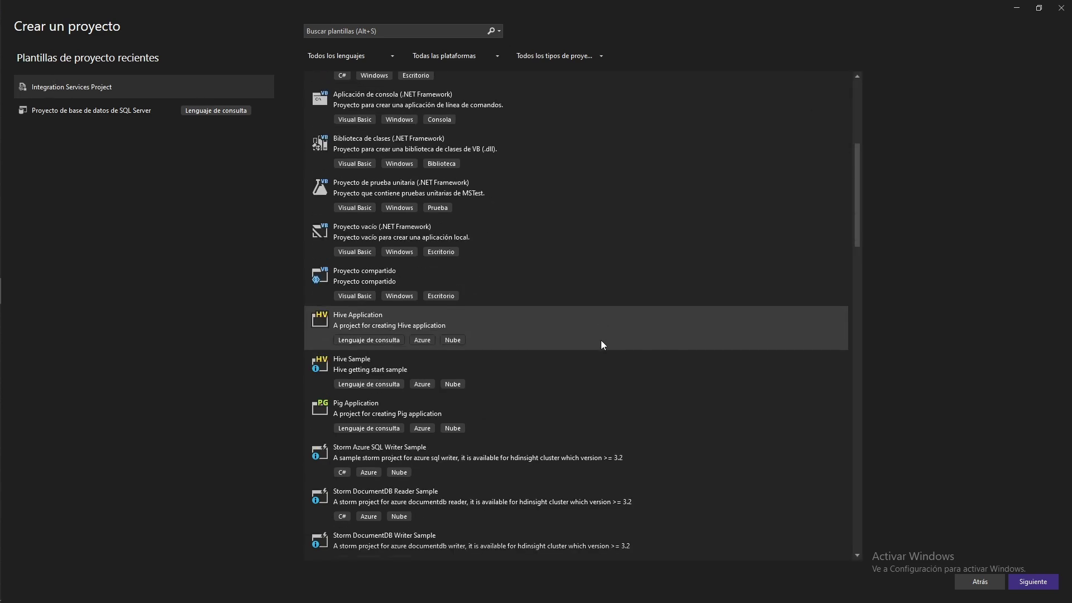
pyautogui.scroll(-1, 601, 340)
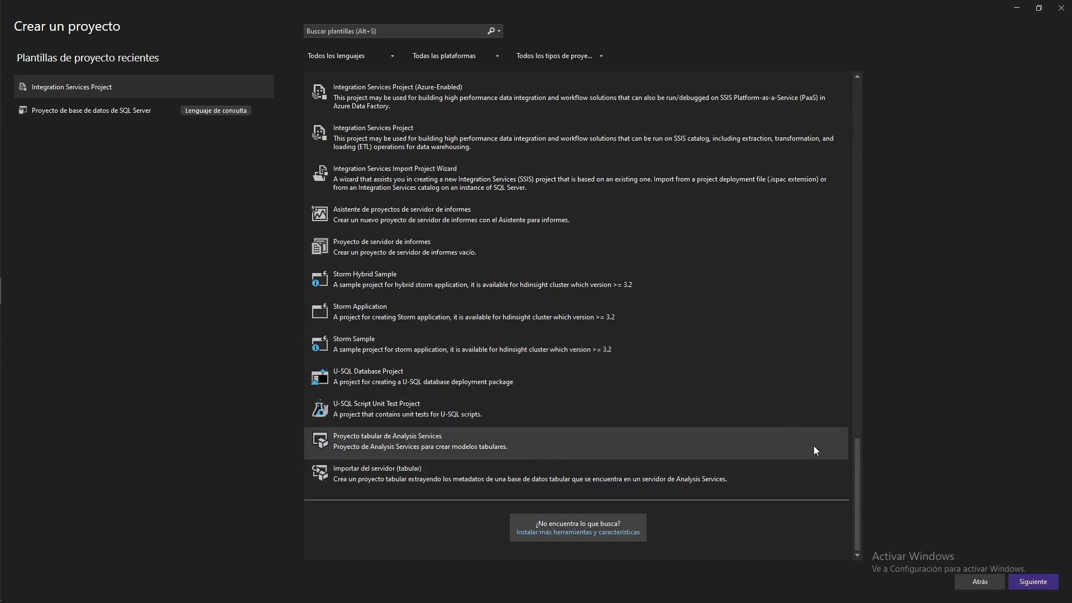
pyautogui.scroll(1, 389, 234)
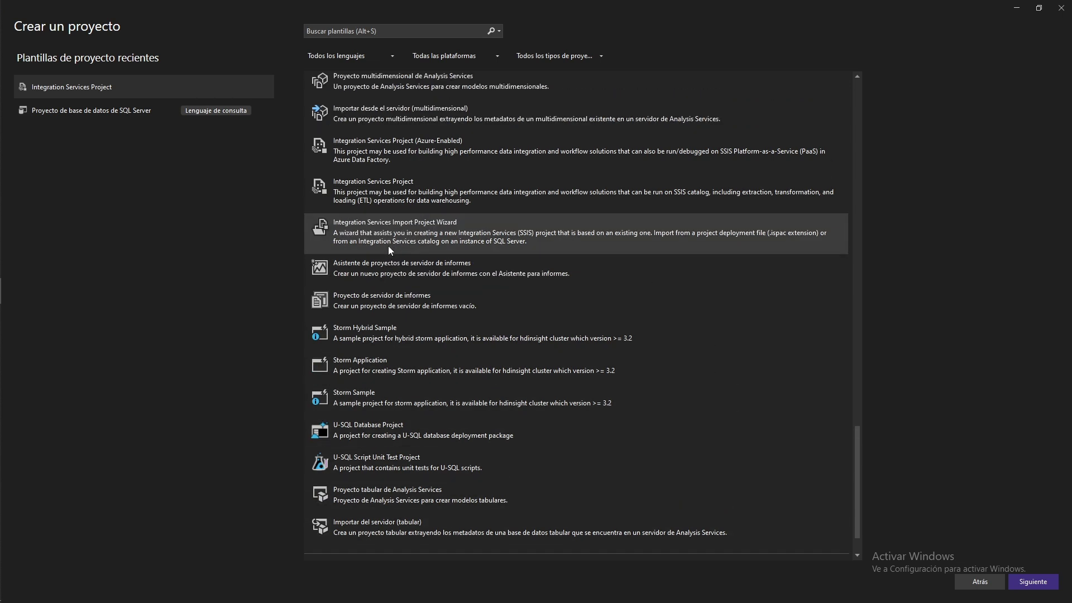
pyautogui.click(346, 190)
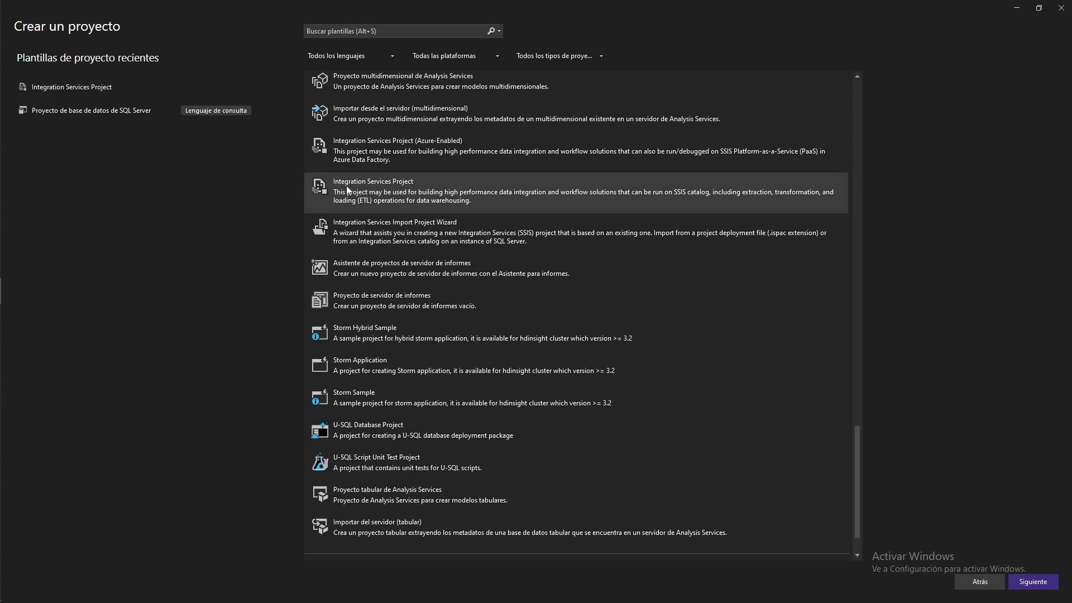
pyautogui.doubleClick(346, 190)
# - Name the project Migracion_archivos and create it in F:\udemy\SSIS-git
pyautogui.write('Migracion_')
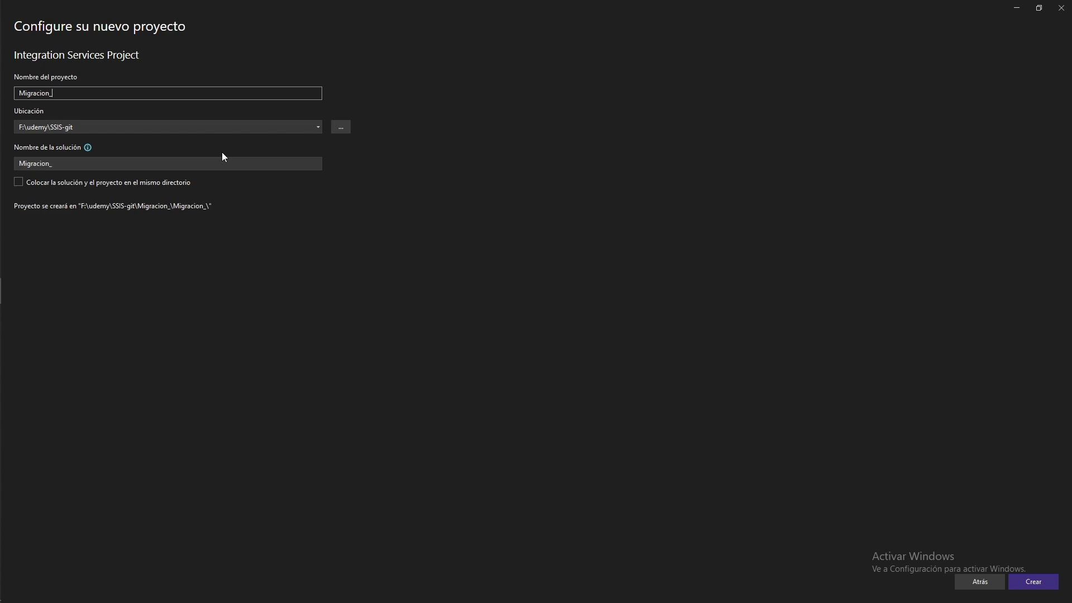
pyautogui.write('archivos')
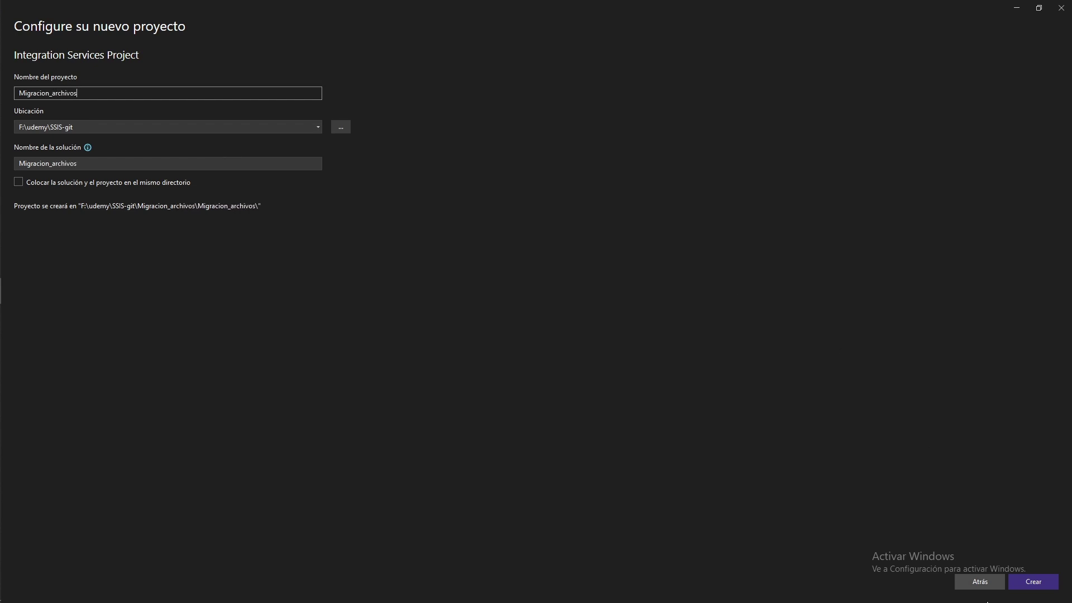
pyautogui.click(1032, 580)
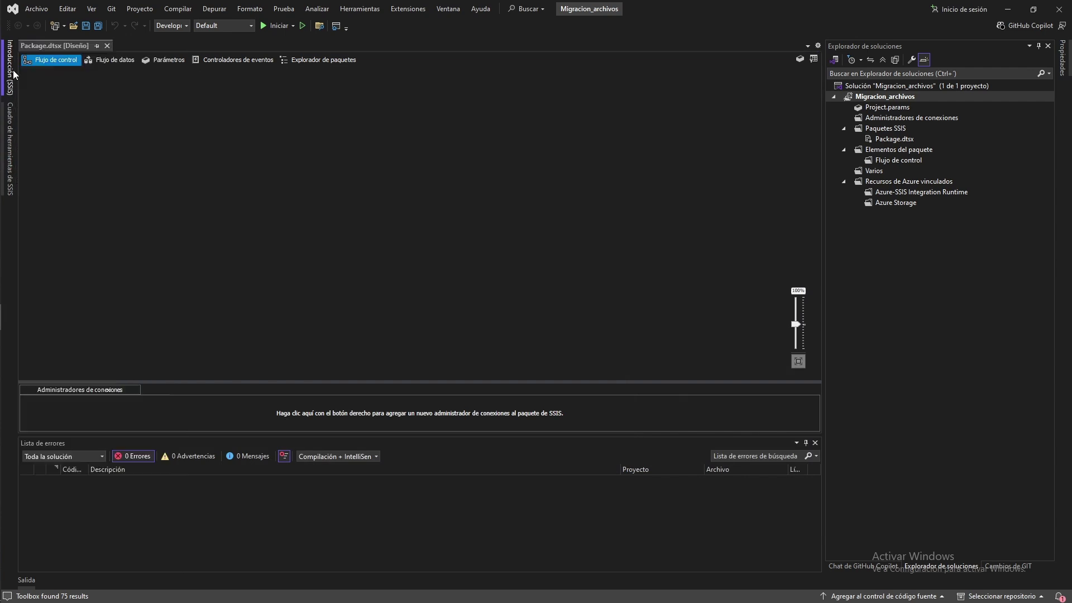
# - Add three Data Flow Tasks side by side to the package's control flow
pyautogui.click(7, 120)
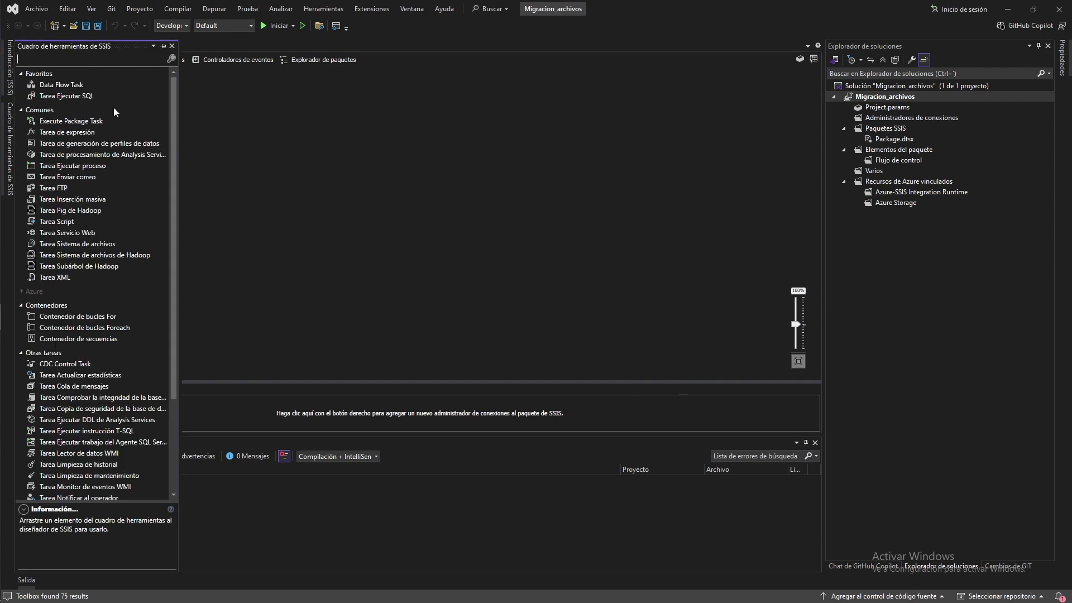
pyautogui.moveTo(54, 86); pyautogui.dragTo(152, 139)
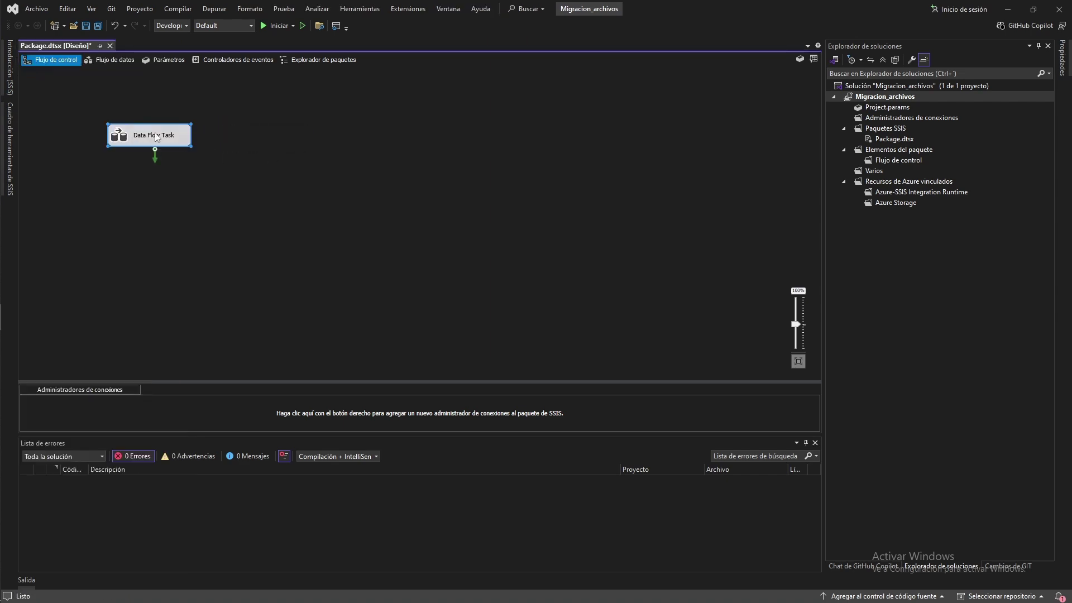
pyautogui.click(11, 134)
pyautogui.click(153, 46)
pyautogui.moveTo(69, 89); pyautogui.dragTo(566, 134)
pyautogui.click(153, 46)
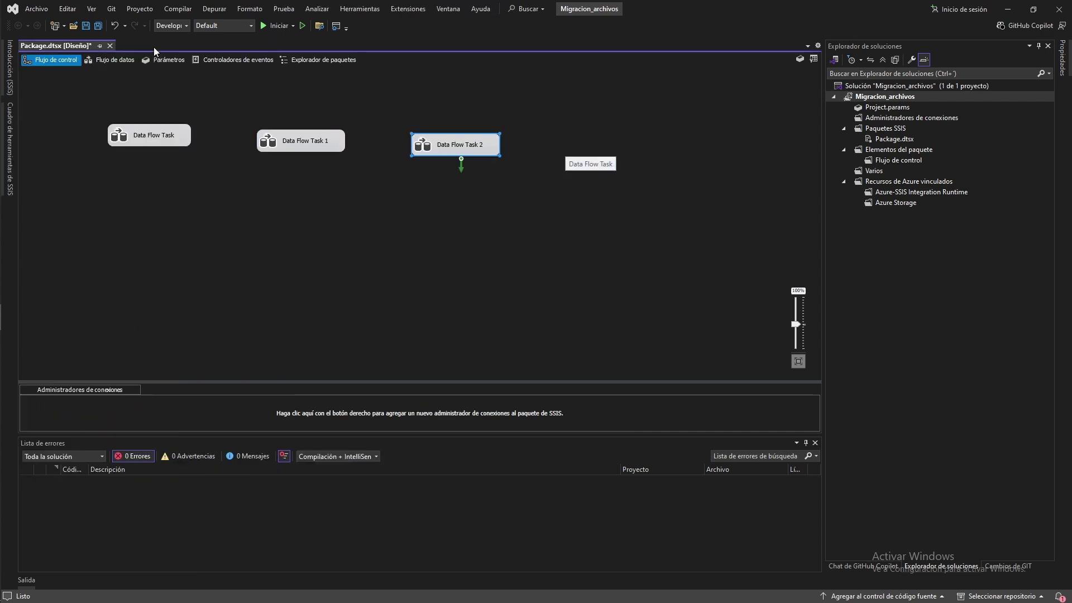
# - Rename the first Data Flow Task as "Migrar txt Tabla persona"
pyautogui.doubleClick(143, 139)
pyautogui.click(51, 59)
pyautogui.click(144, 139)
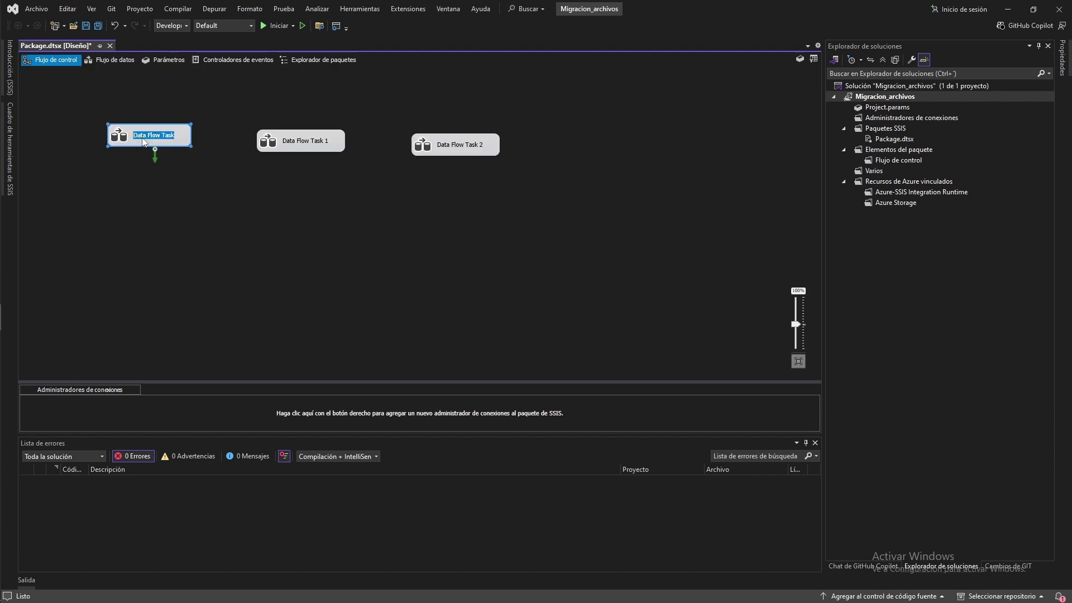
pyautogui.write('Migrar_')
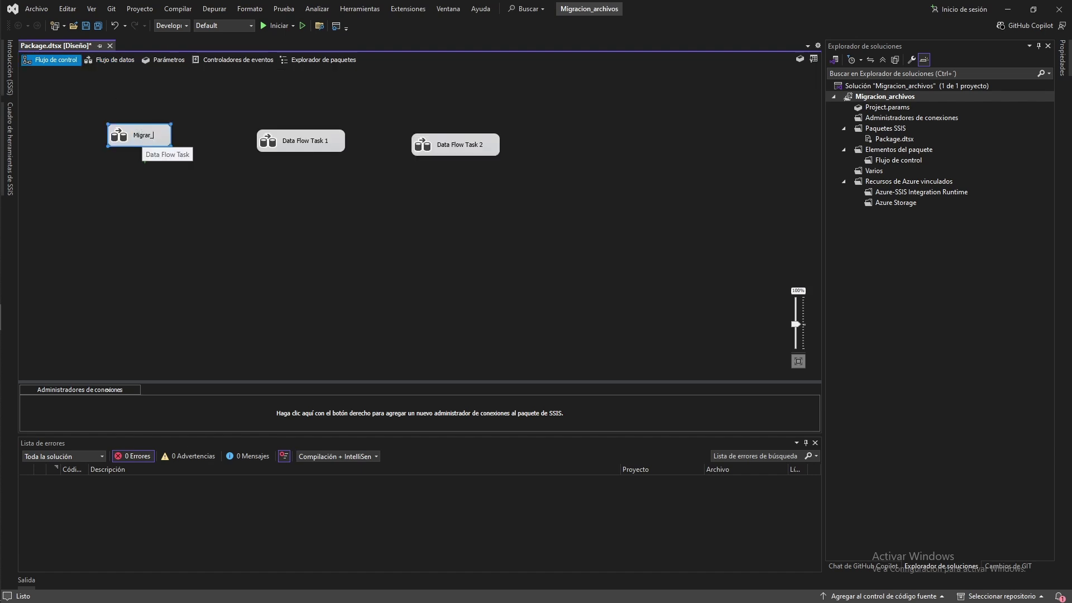
pyautogui.press('BackSpace')
pyautogui.write('txt  Tabla persona')
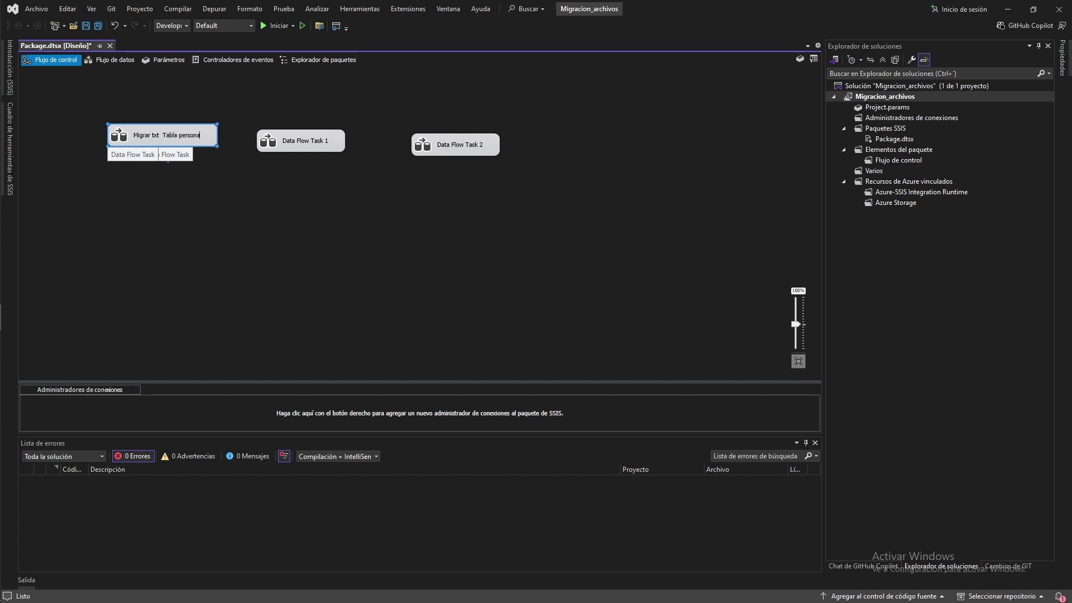
pyautogui.press('Delete')
pyautogui.press('Delete')
pyautogui.write('T')
pyautogui.press('Left')
pyautogui.press('BackSpace')
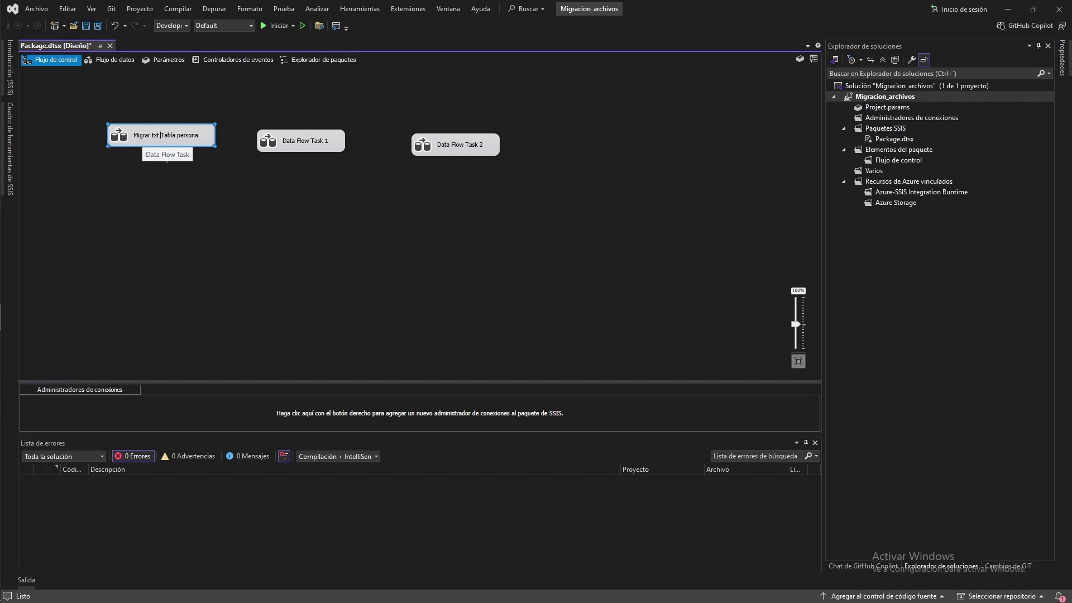
# - Align Data Flow Task 1 with the first task and rename it as "Migrar csv Tabla persona"
pyautogui.moveTo(286, 144); pyautogui.dragTo(278, 138)
pyautogui.click(282, 141)
pyautogui.write('Mig')
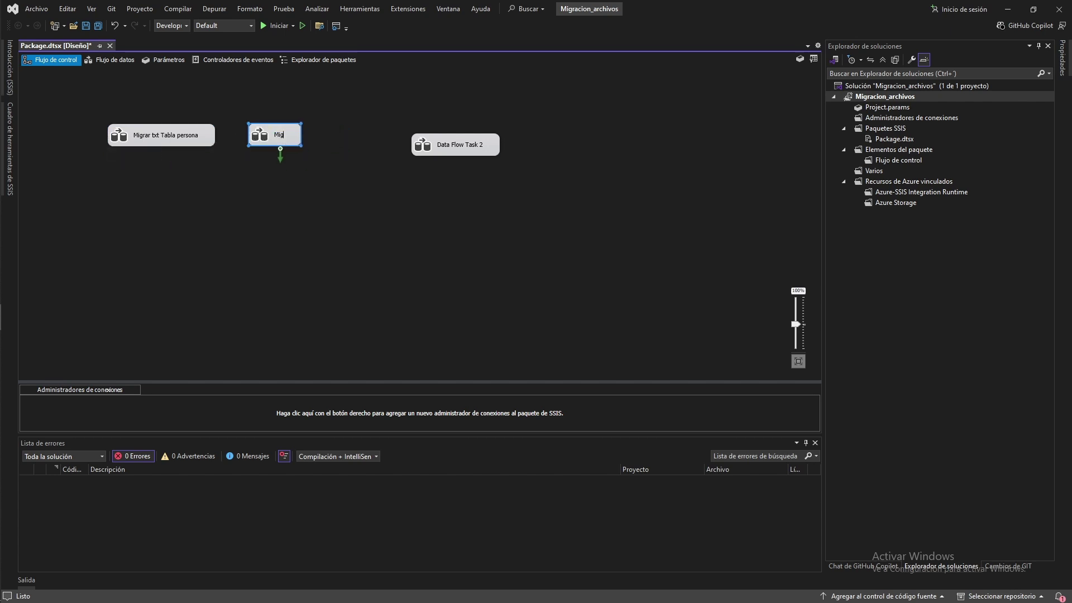
pyautogui.write('rar csv')
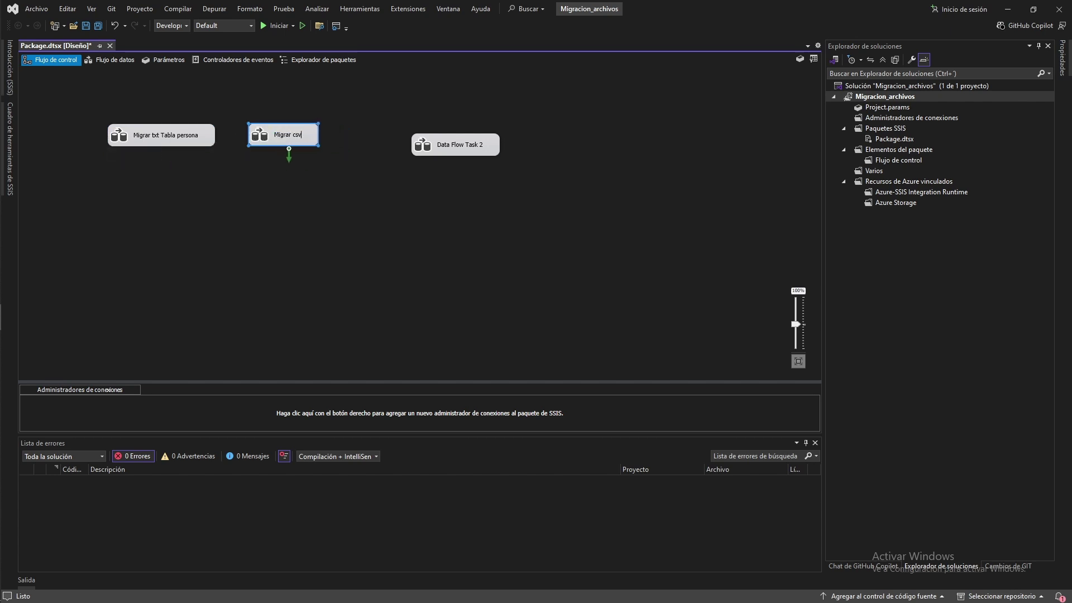
pyautogui.write(' Tabla persona')
pyautogui.press('Return')
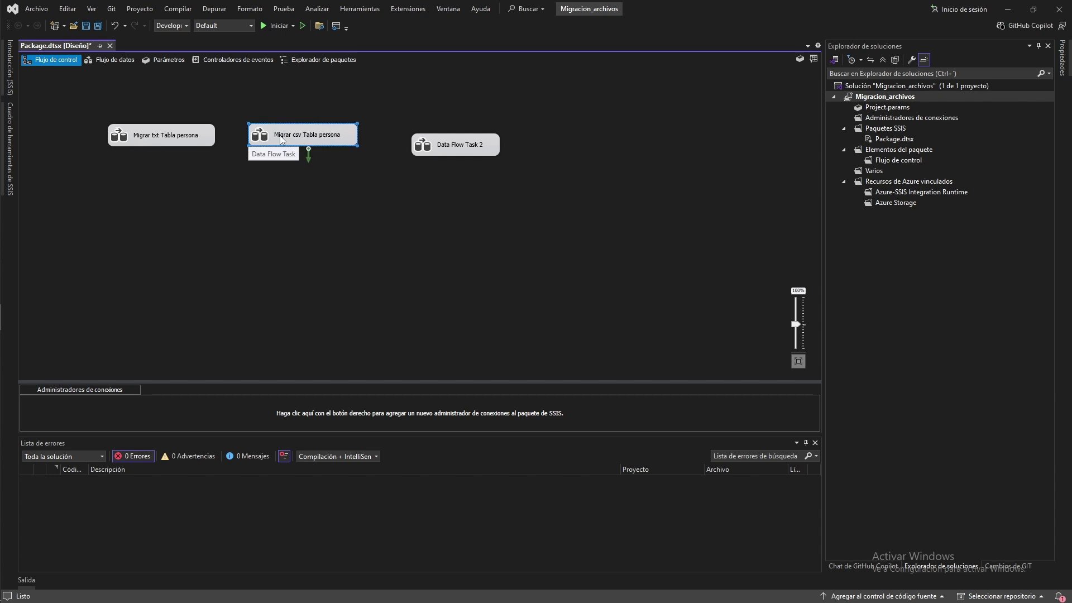
# - Line up Data Flow Task 2 with the other tasks and rename it as "Migrar excel Tabla persona"
pyautogui.moveTo(461, 148); pyautogui.dragTo(443, 138)
pyautogui.click(442, 137)
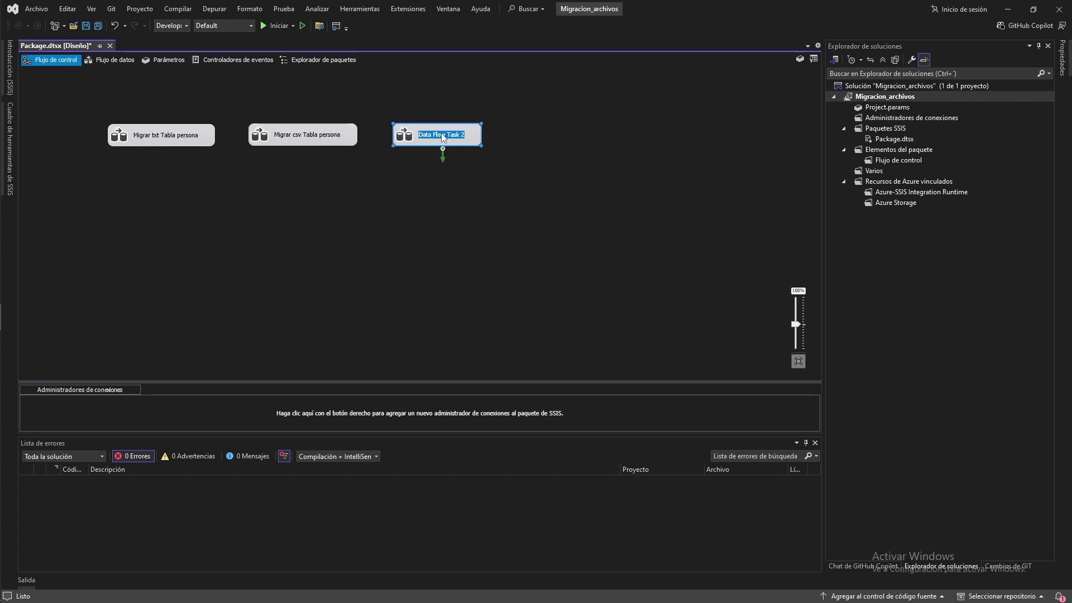
pyautogui.write('Migrar ex')
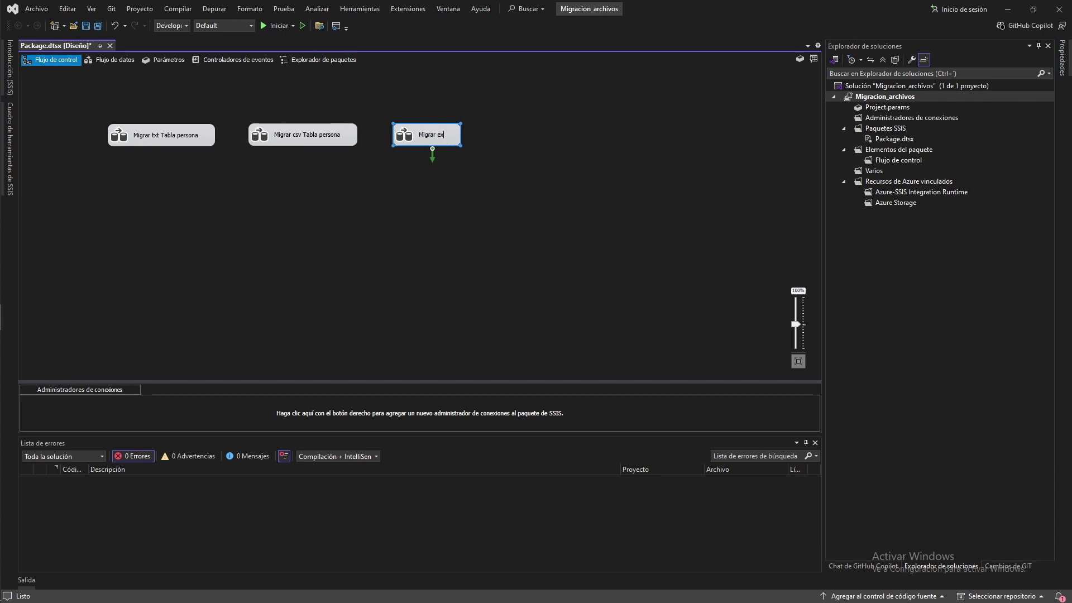
pyautogui.write('cel Tabla persona')
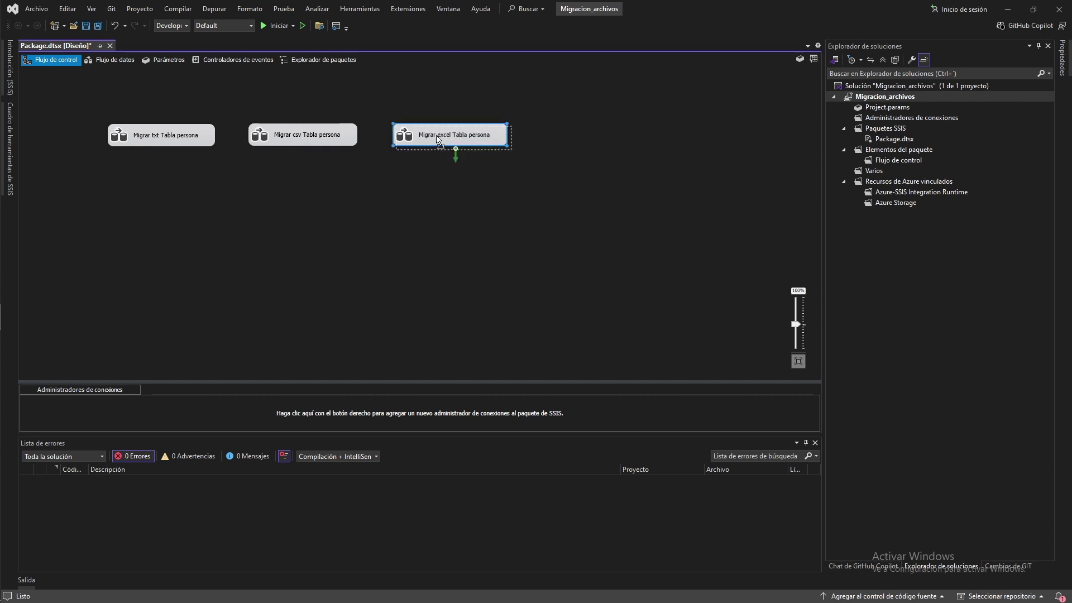
pyautogui.moveTo(422, 134); pyautogui.dragTo(427, 136)
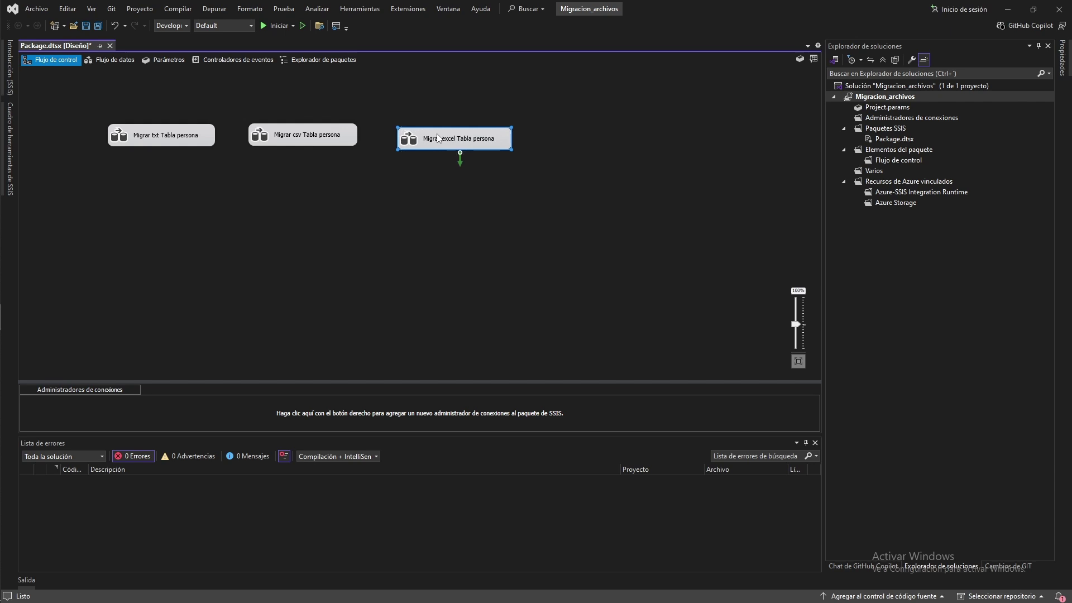
pyautogui.click(242, 180)
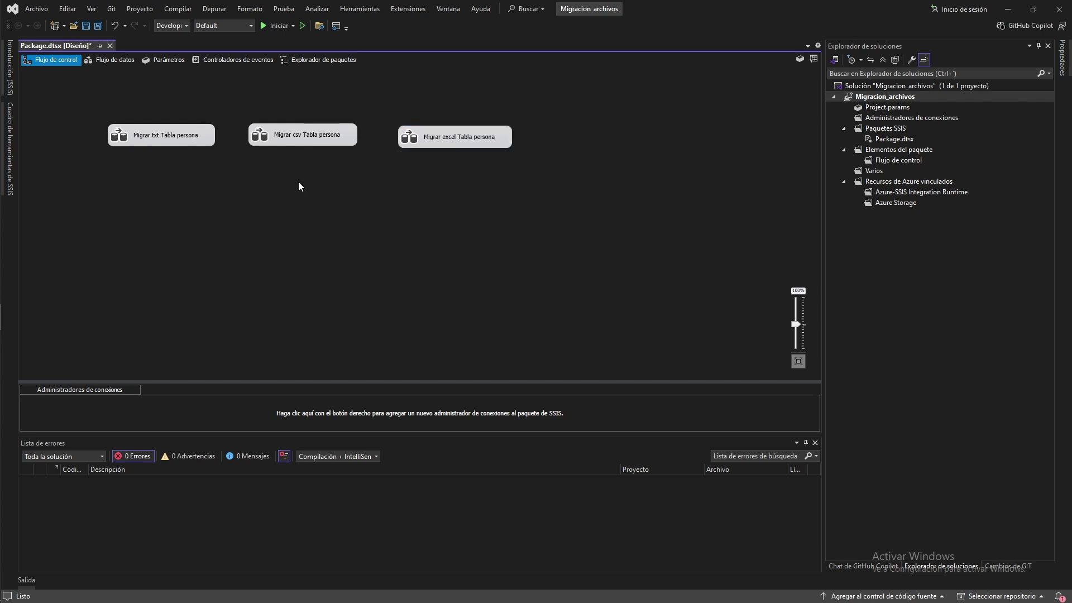
# - Open the data flow of "Migrar txt Tabla persona" and keep the SSIS toolbox pinned open
pyautogui.doubleClick(140, 138)
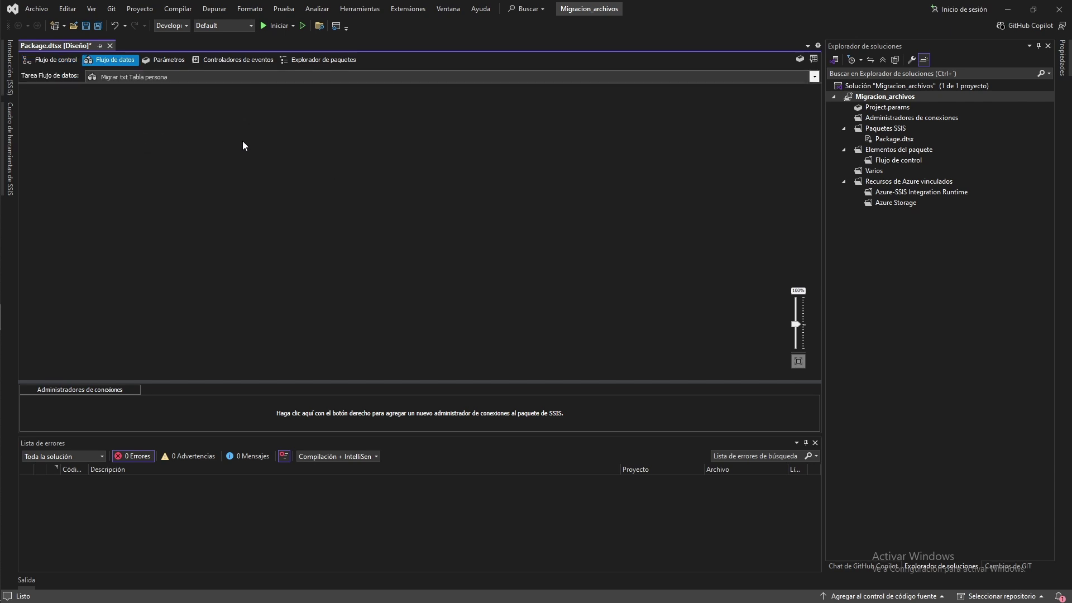
pyautogui.click(10, 145)
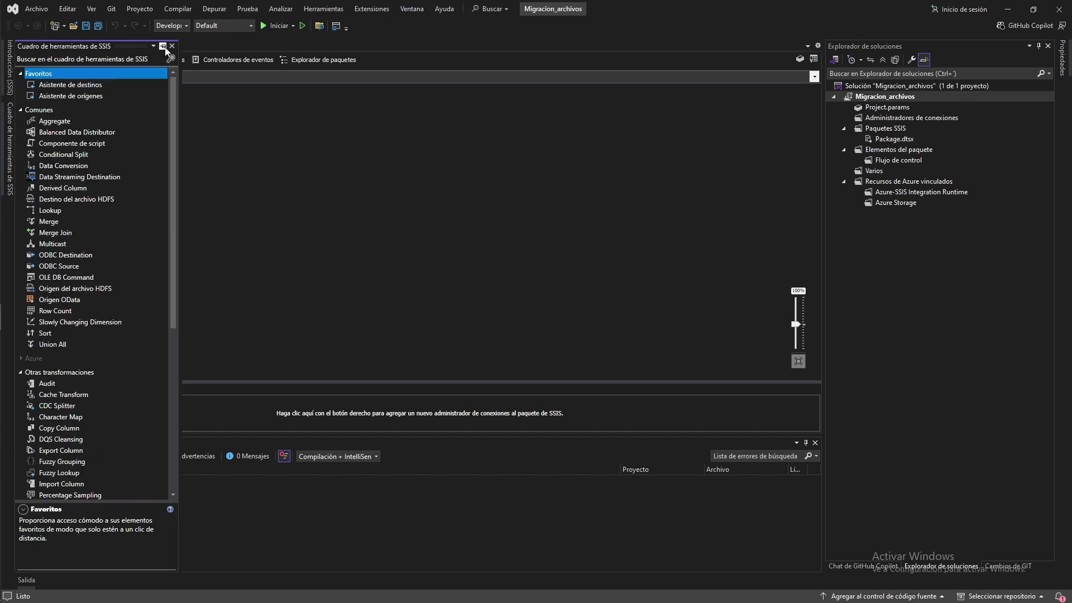
pyautogui.click(163, 47)
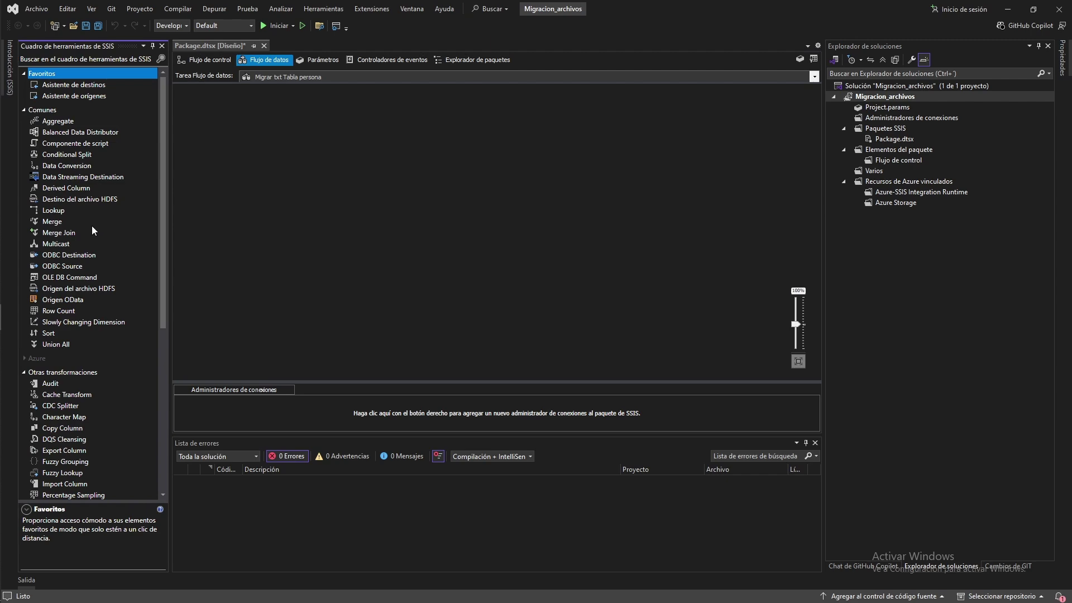
# - Add a Flat File Source to the data flow and place a Destino de ADO NET aligned beneath it
pyautogui.scroll(-8, 92, 225)
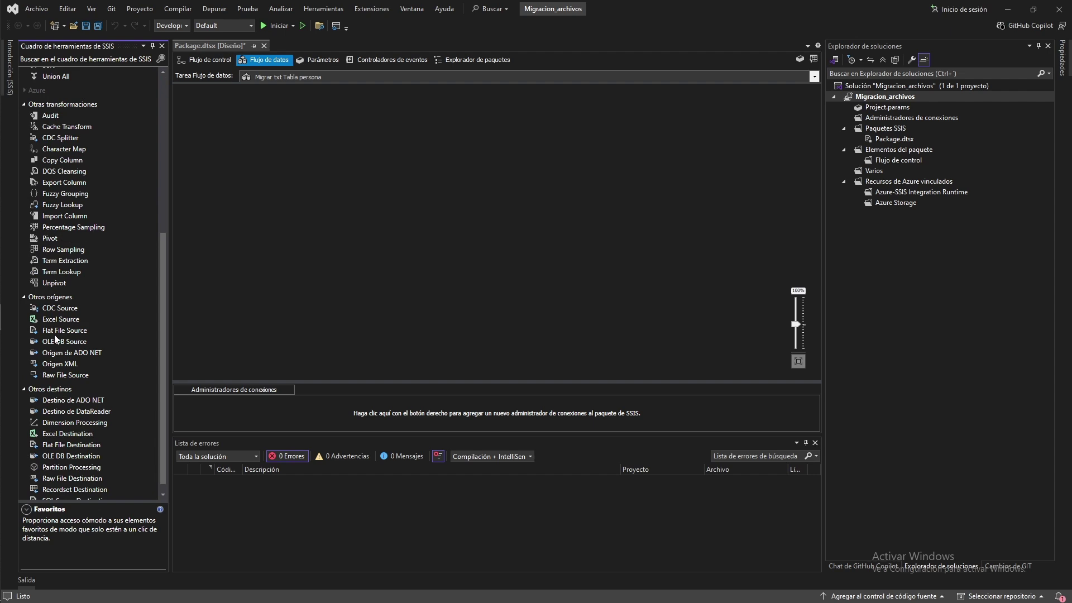
pyautogui.moveTo(57, 333); pyautogui.dragTo(331, 122)
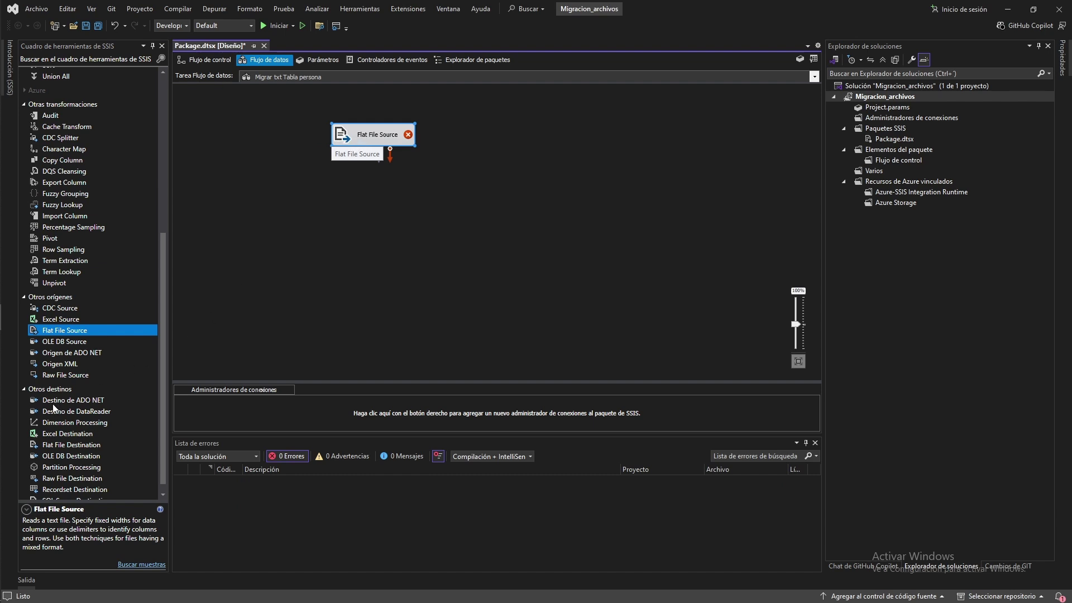
pyautogui.moveTo(55, 402); pyautogui.dragTo(307, 259)
pyautogui.moveTo(346, 203); pyautogui.dragTo(362, 211)
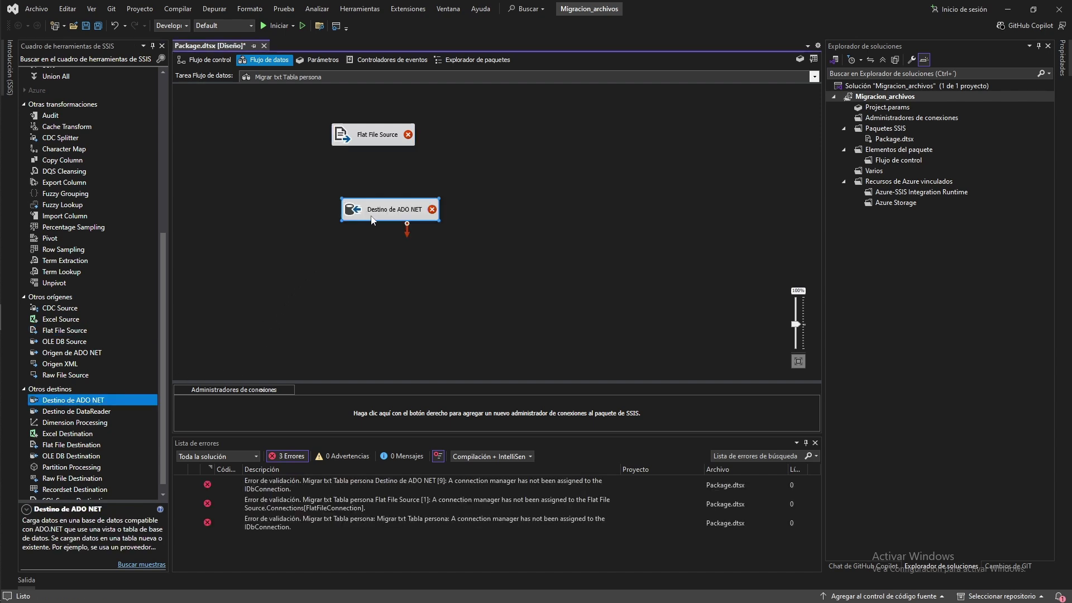
pyautogui.click(346, 170)
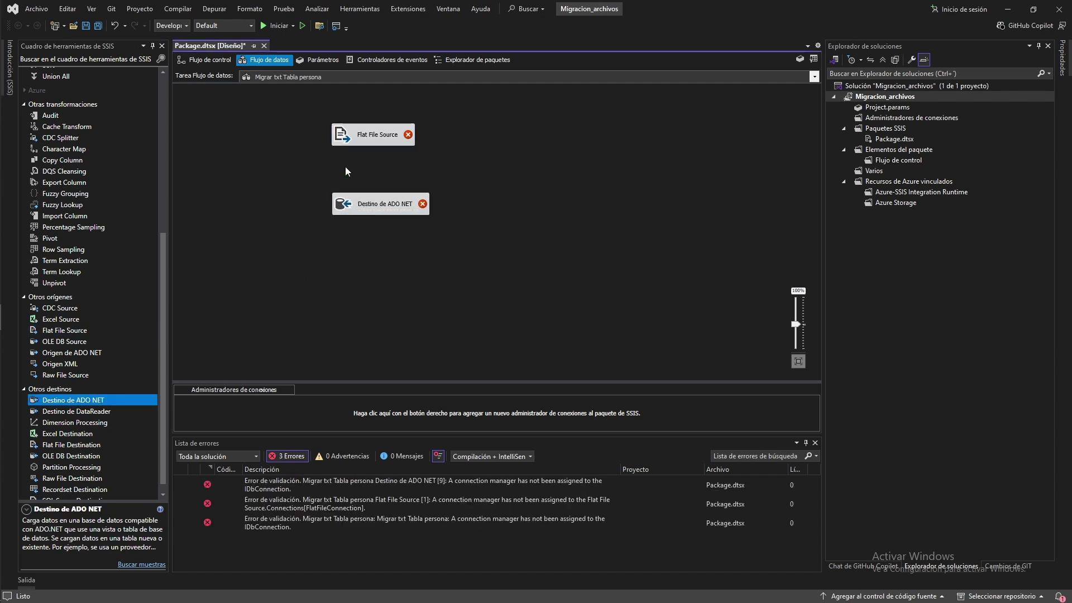
# - Create a new flat file connection manager for the Flat File Source using persona.txt from the SSIS-git folder
pyautogui.doubleClick(368, 139)
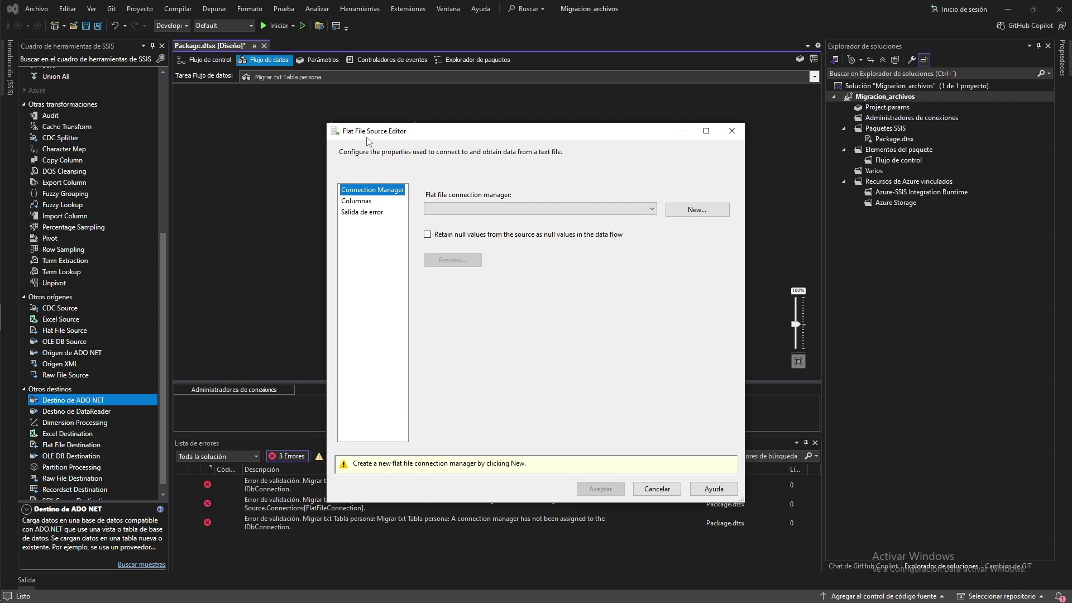
pyautogui.click(680, 211)
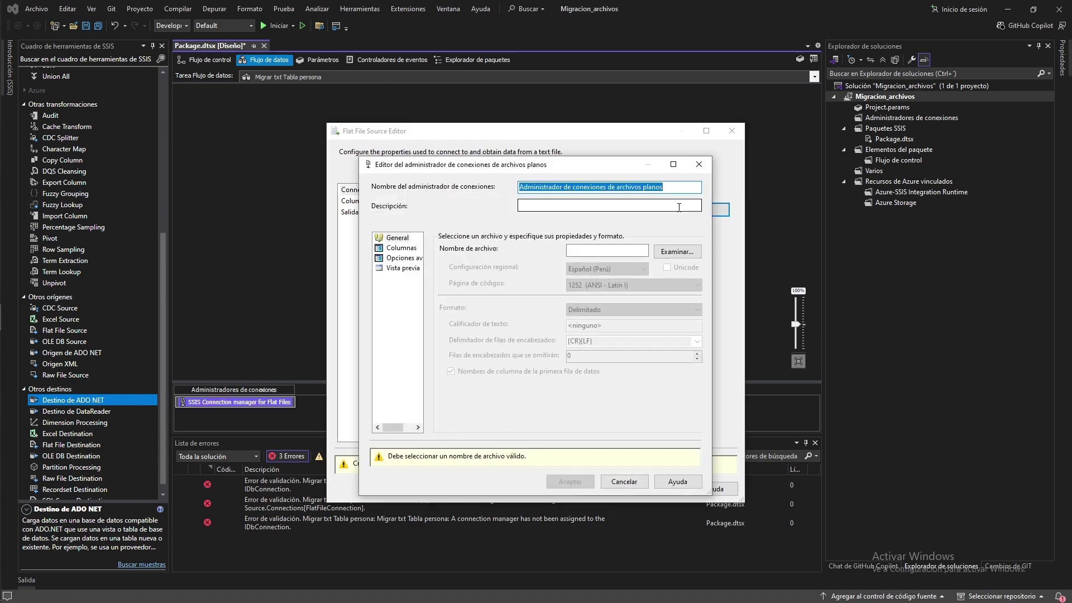
pyautogui.click(673, 252)
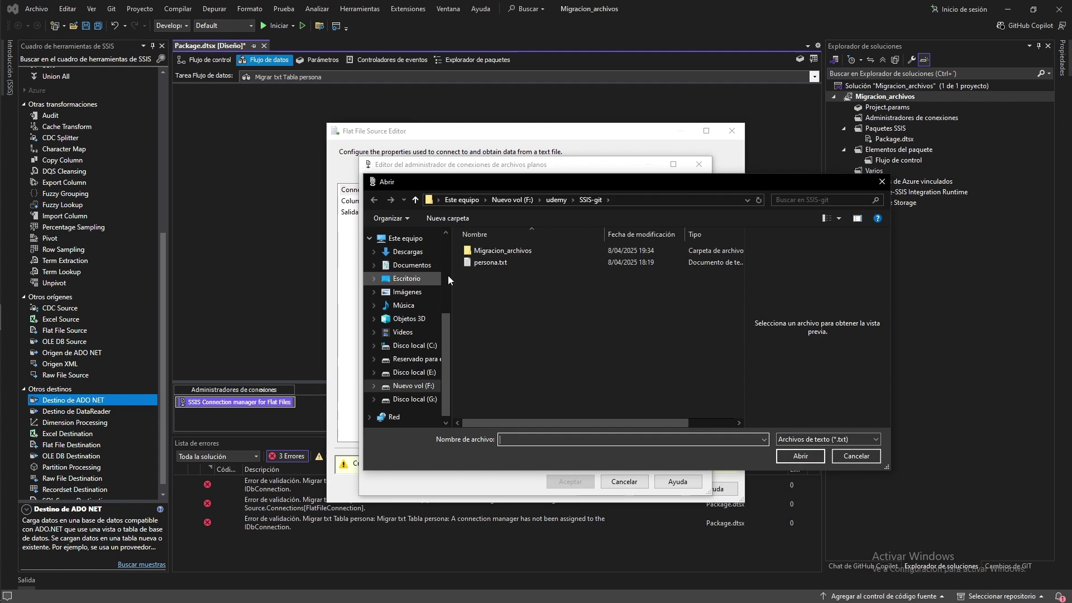
pyautogui.click(508, 265)
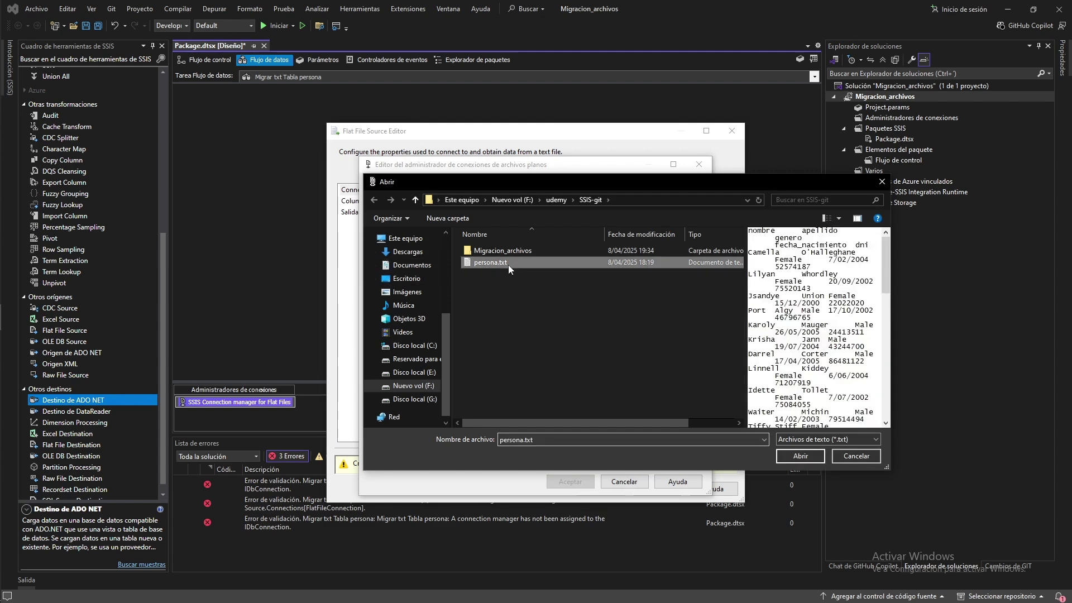
pyautogui.click(800, 456)
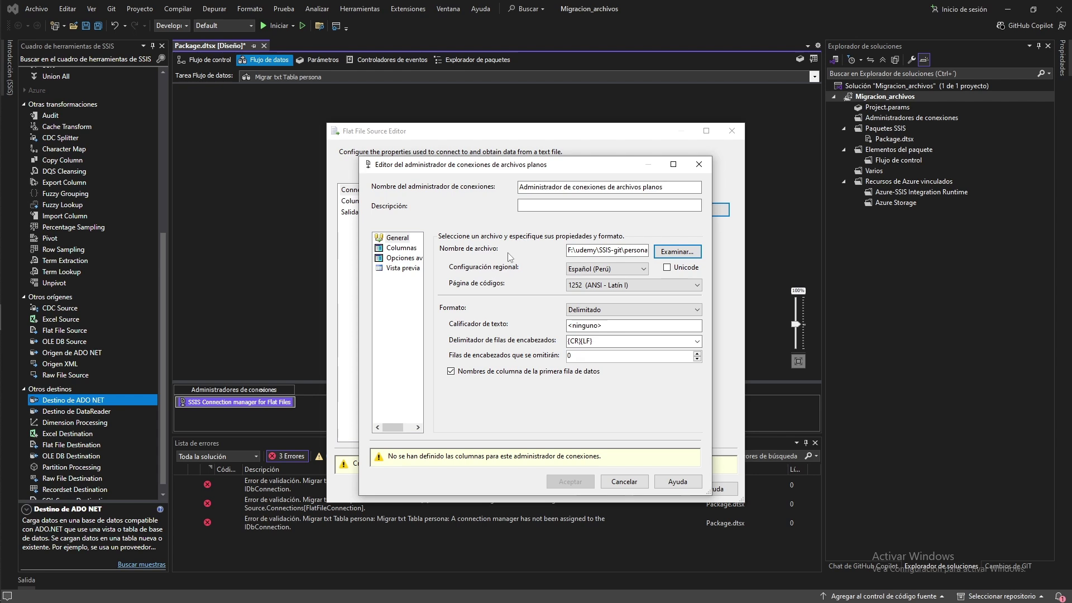
# - Load the columns of persona.txt with {CR}{LF} row and tab column delimiters and review the row preview
pyautogui.click(397, 247)
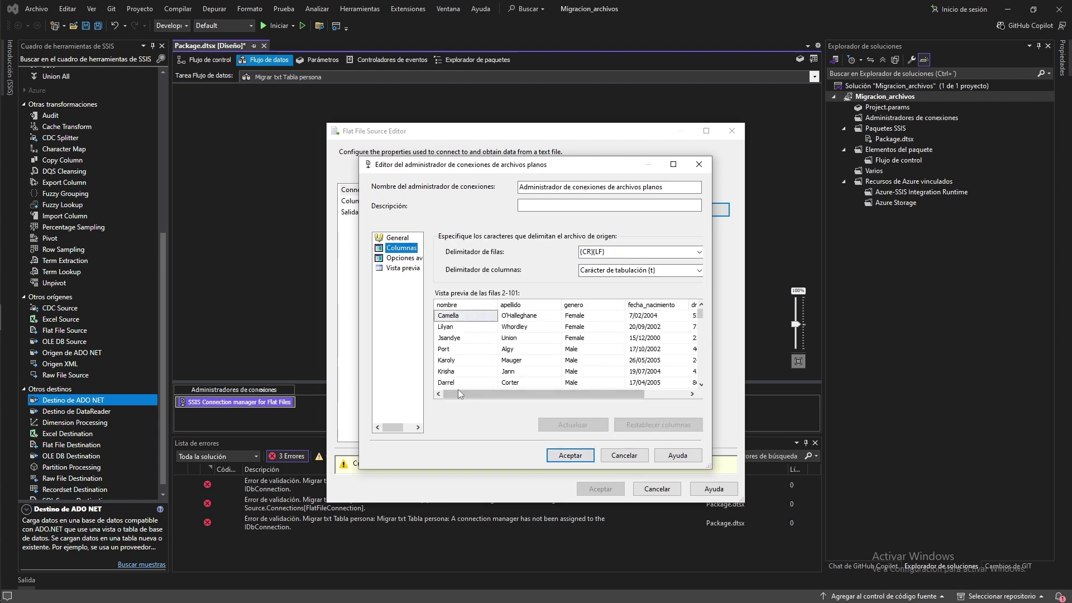
pyautogui.moveTo(447, 399)
pyautogui.mouseDown()
pyautogui.moveTo(540, 399)
pyautogui.moveTo(446, 400)
pyautogui.mouseUp()
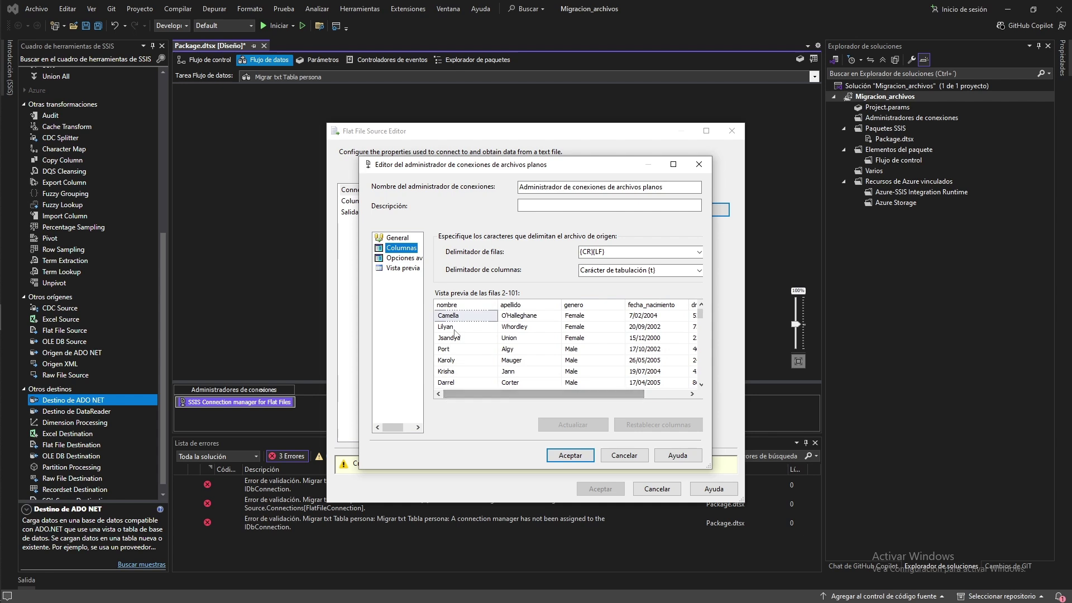
pyautogui.moveTo(600, 394); pyautogui.dragTo(558, 393)
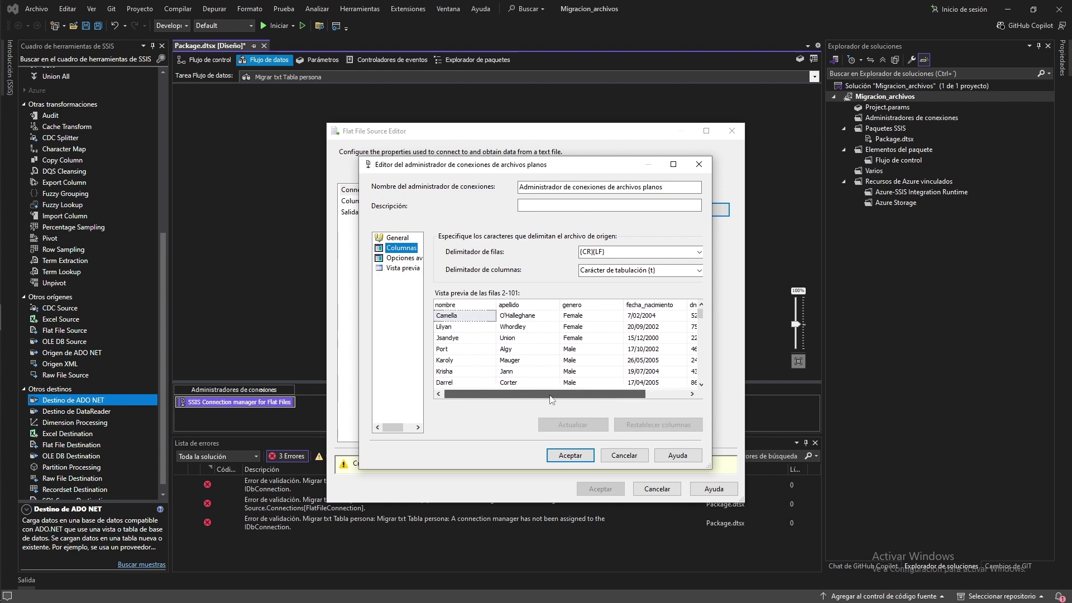
# - Review the advanced properties of the file's columns and set fecha_nacimiento's DataType to date [DT_DATE]
pyautogui.click(401, 258)
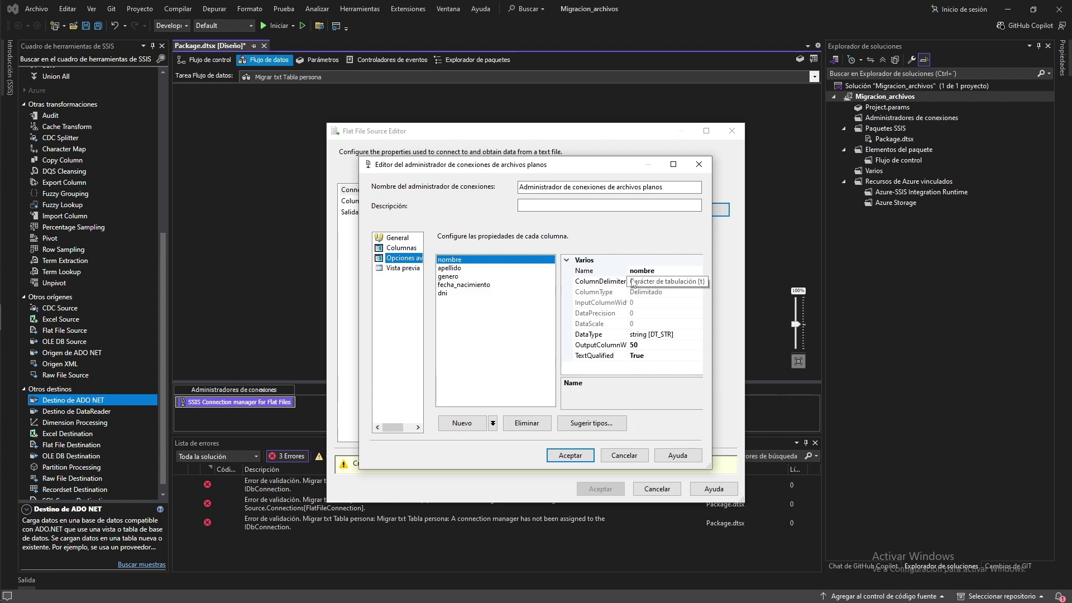
pyautogui.click(453, 269)
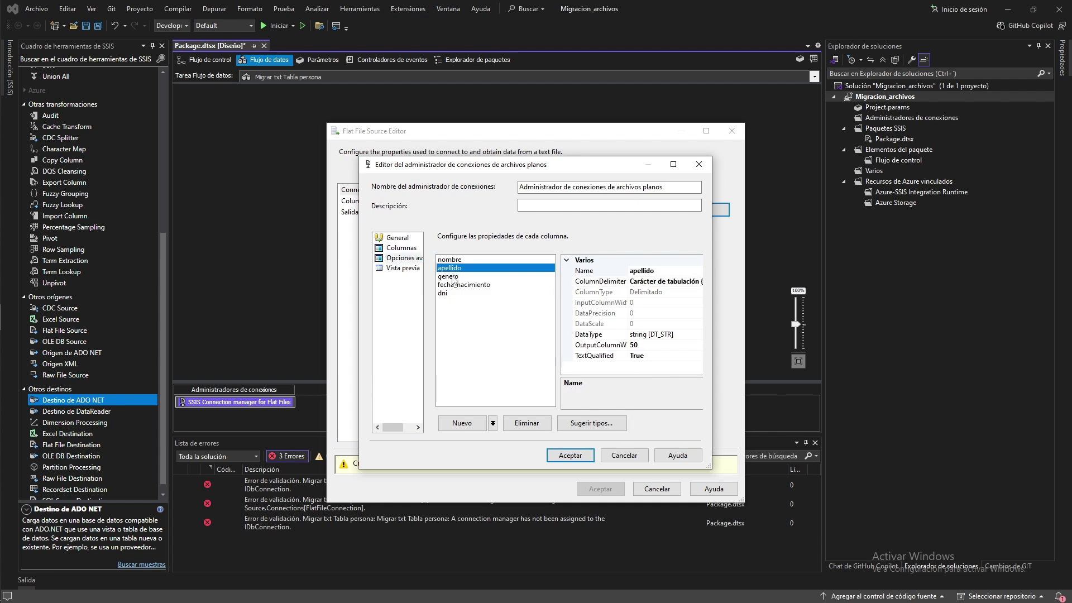
pyautogui.click(453, 277)
pyautogui.click(457, 285)
pyautogui.click(449, 294)
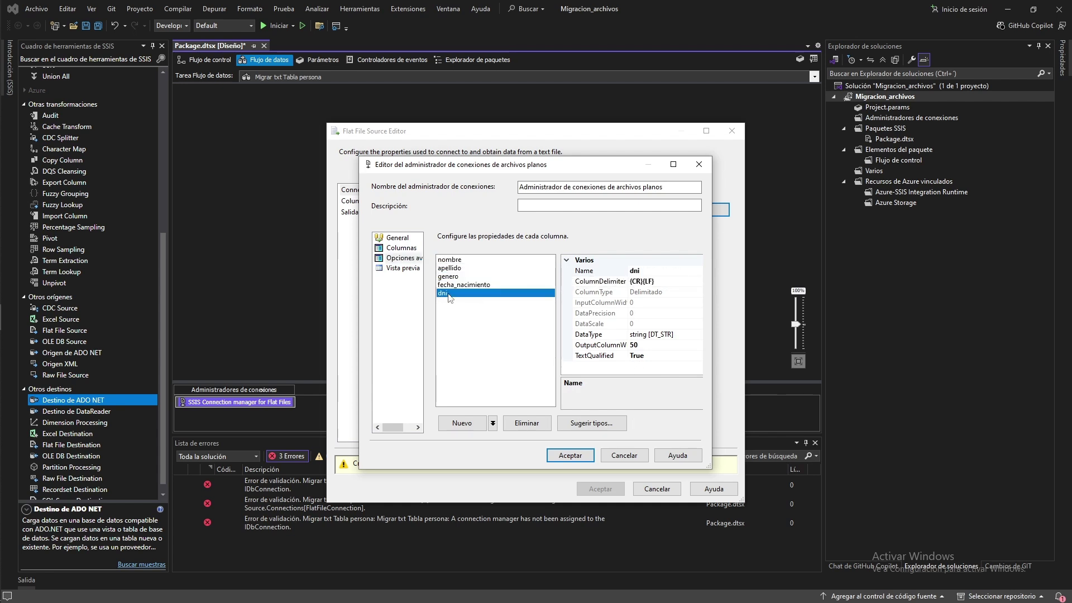
pyautogui.click(459, 286)
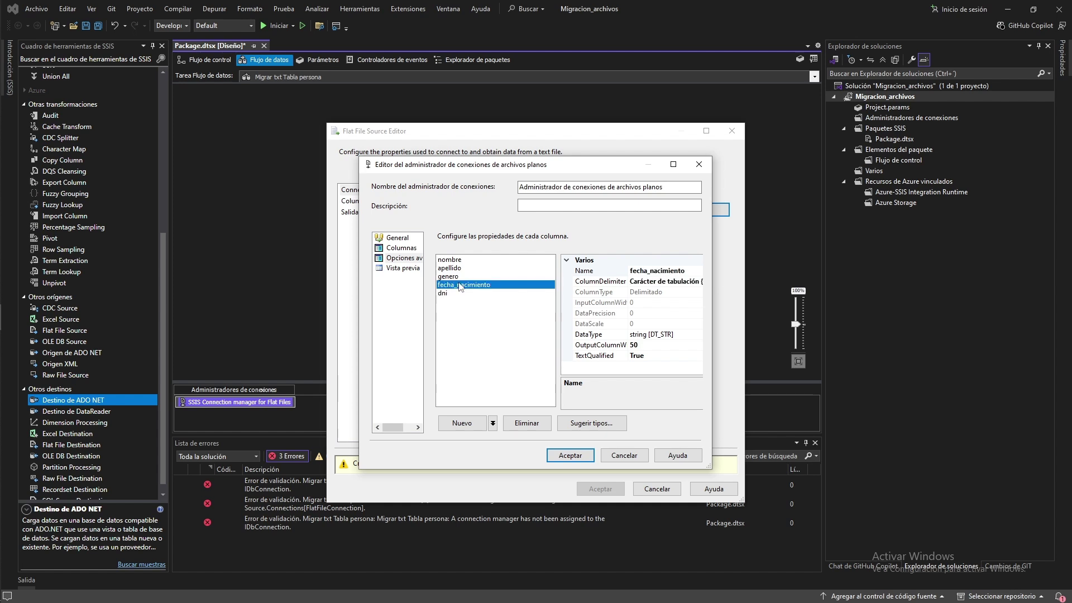
pyautogui.click(670, 333)
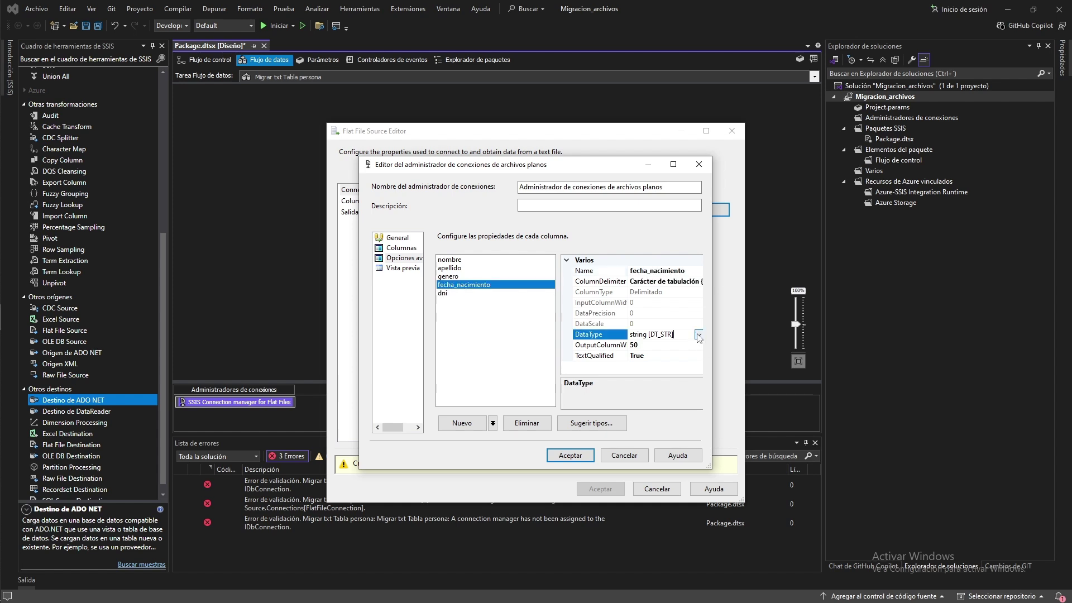
pyautogui.click(698, 334)
pyautogui.scroll(2, 556, 389)
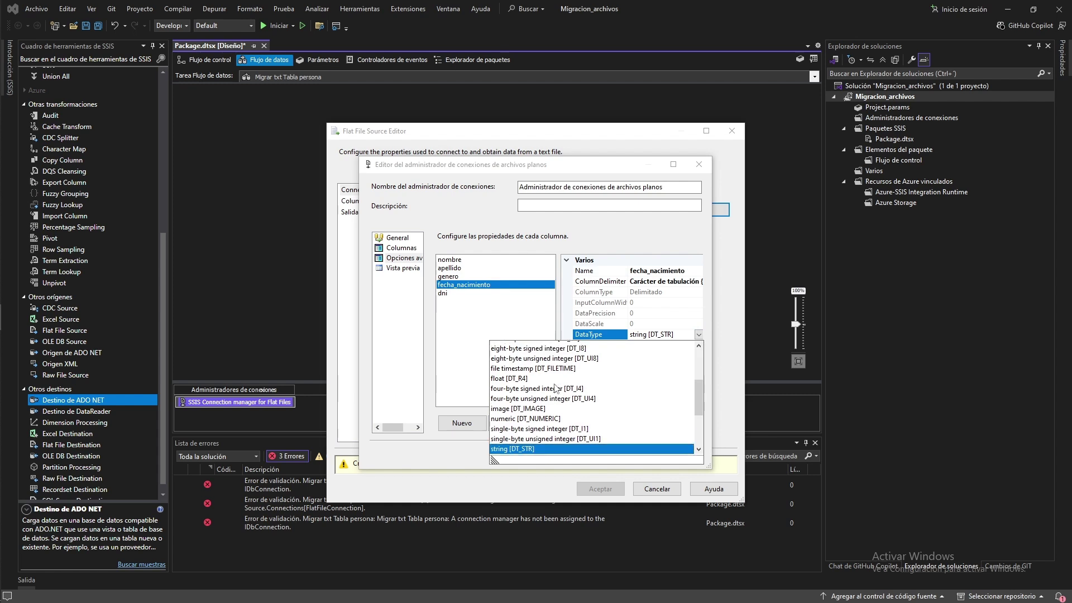
pyautogui.click(525, 377)
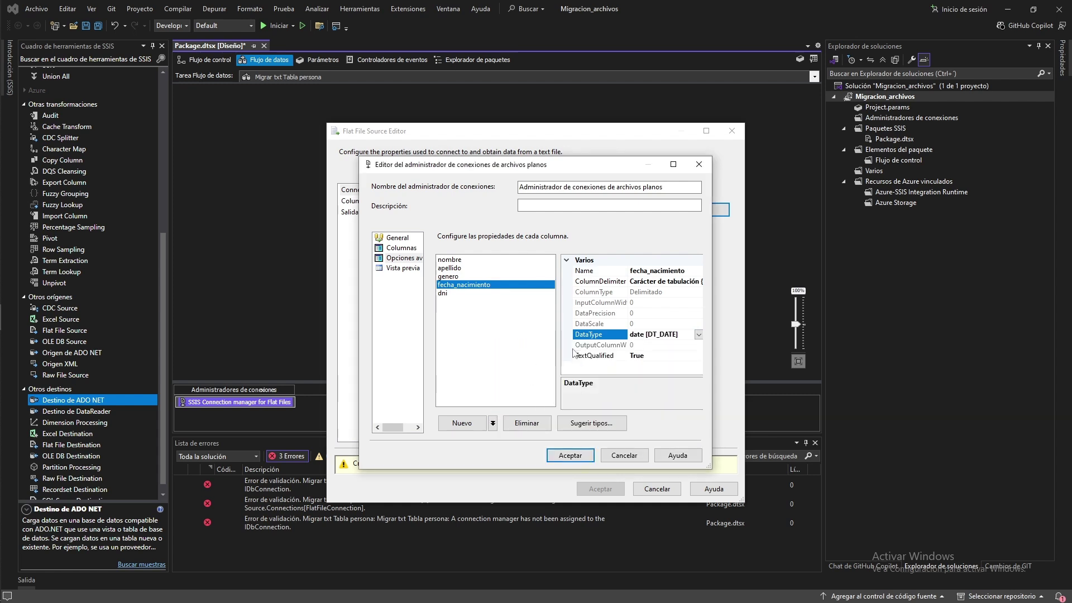
# - Set the DataType of the dni column to numeric [DT_NUMERIC]
pyautogui.click(459, 294)
pyautogui.click(683, 335)
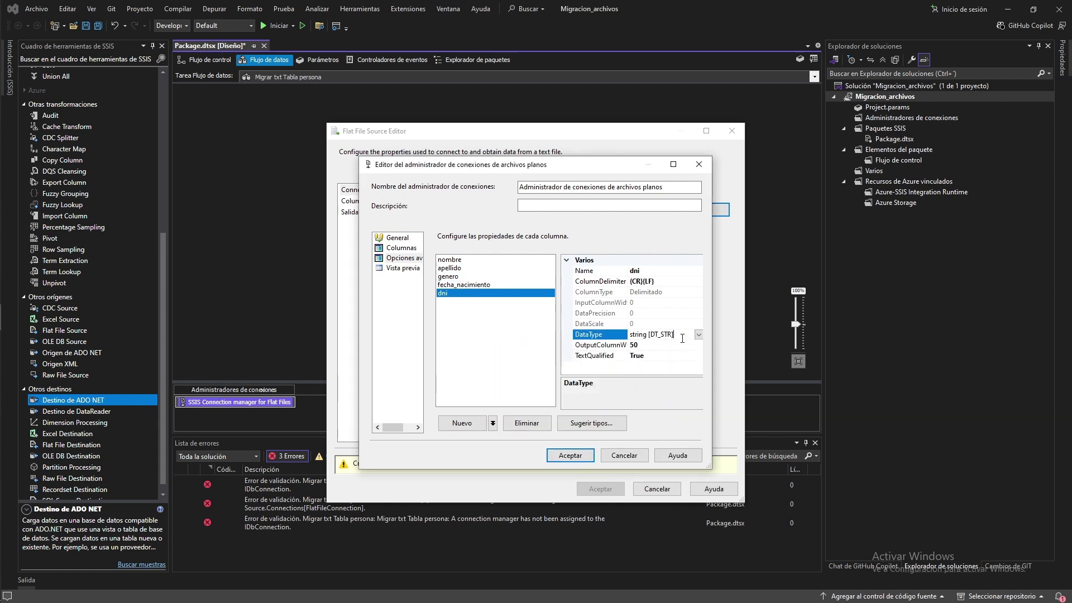
pyautogui.click(698, 335)
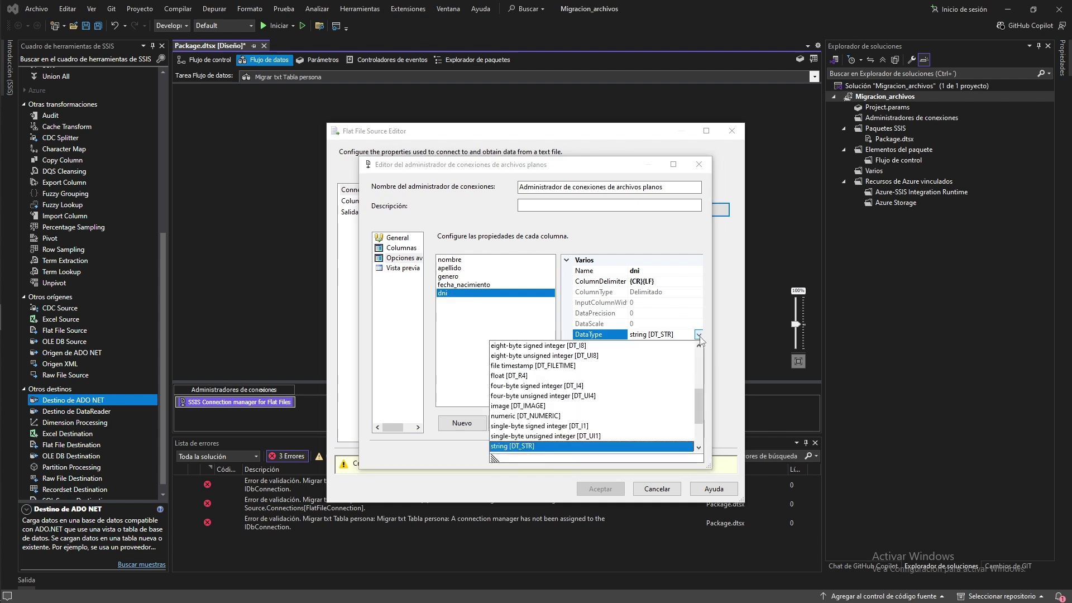
pyautogui.click(522, 416)
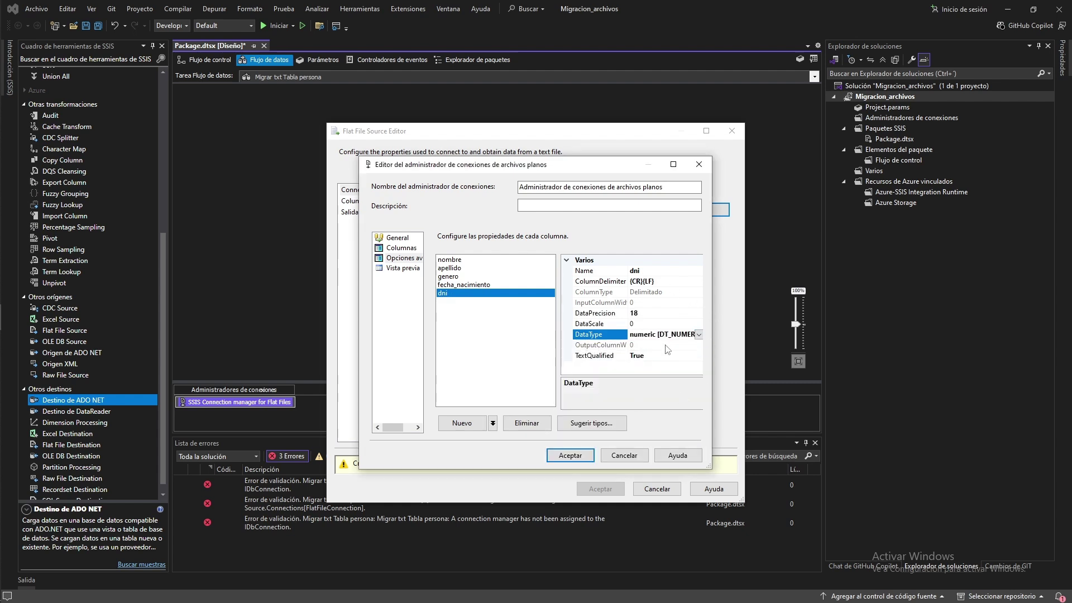
# - Check the persona table's column lengths in SQL Server Management Studio and set nombre's OutputColumnWidth to 100
pyautogui.click(461, 261)
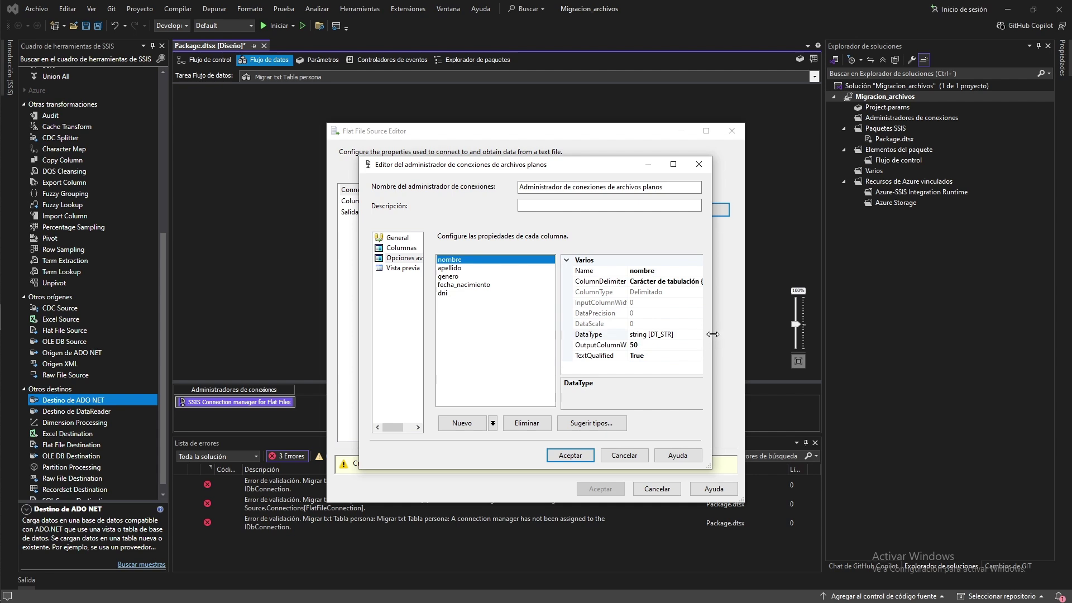
pyautogui.moveTo(712, 334); pyautogui.dragTo(745, 333)
pyautogui.click(664, 346)
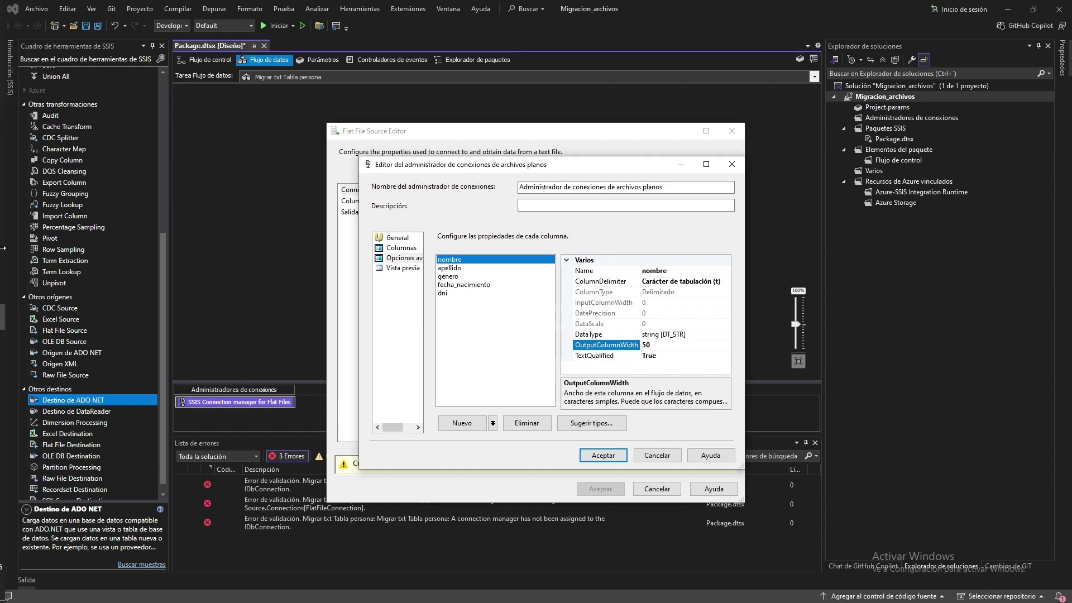
pyautogui.click(17, 238)
pyautogui.scroll(2, 158, 155)
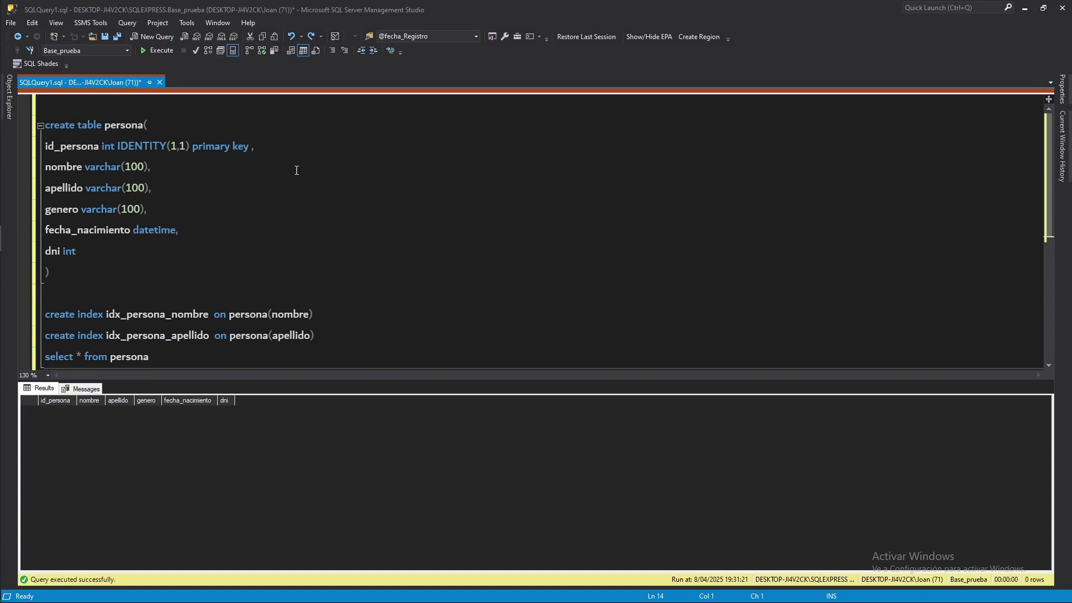
pyautogui.click(1019, 12)
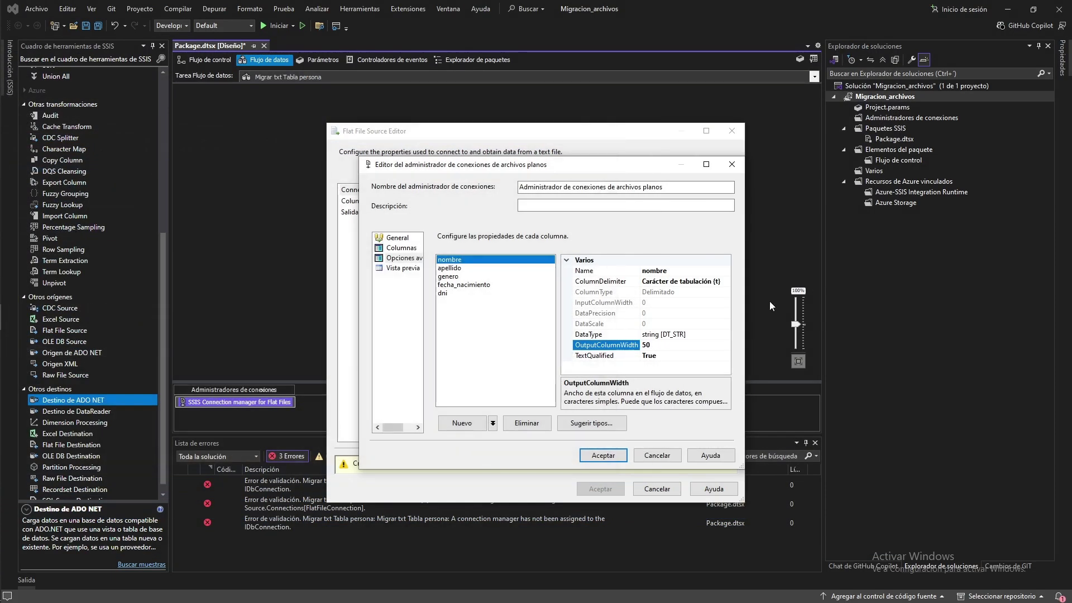
pyautogui.doubleClick(646, 344)
pyautogui.write('100')
# - Set the OutputColumnWidth of the apellido and genero columns to 100
pyautogui.click(454, 269)
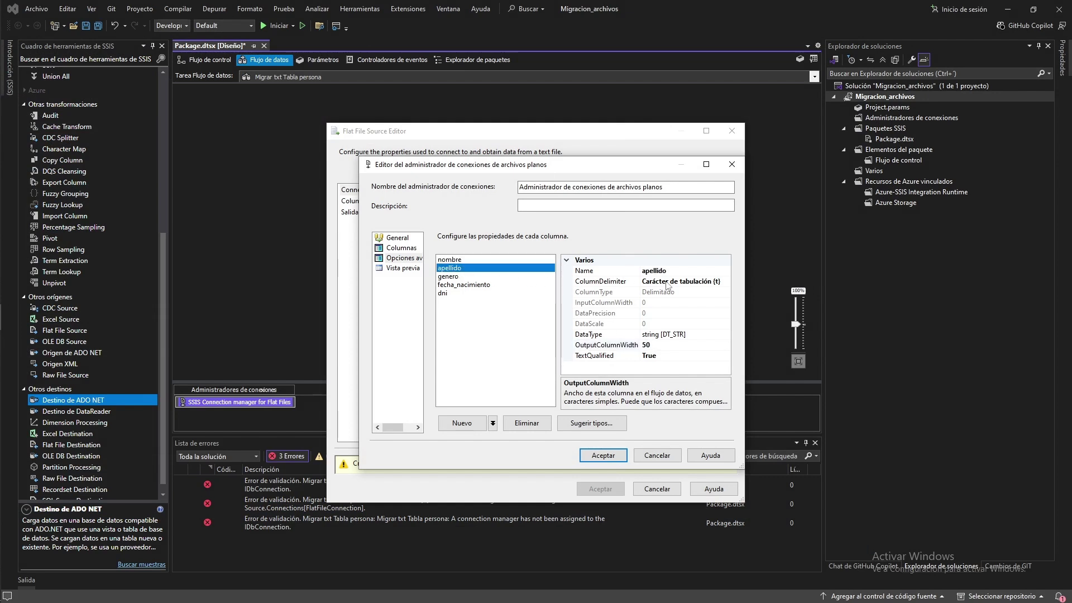
pyautogui.doubleClick(651, 345)
pyautogui.write('100')
pyautogui.click(451, 277)
pyautogui.click(660, 342)
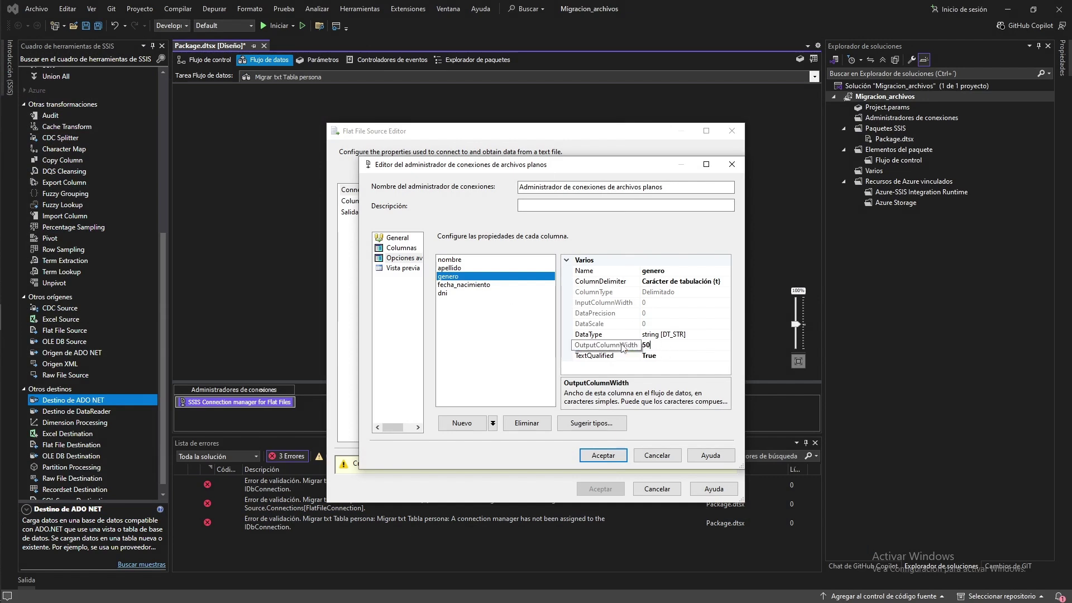
pyautogui.write('100')
pyautogui.click(511, 338)
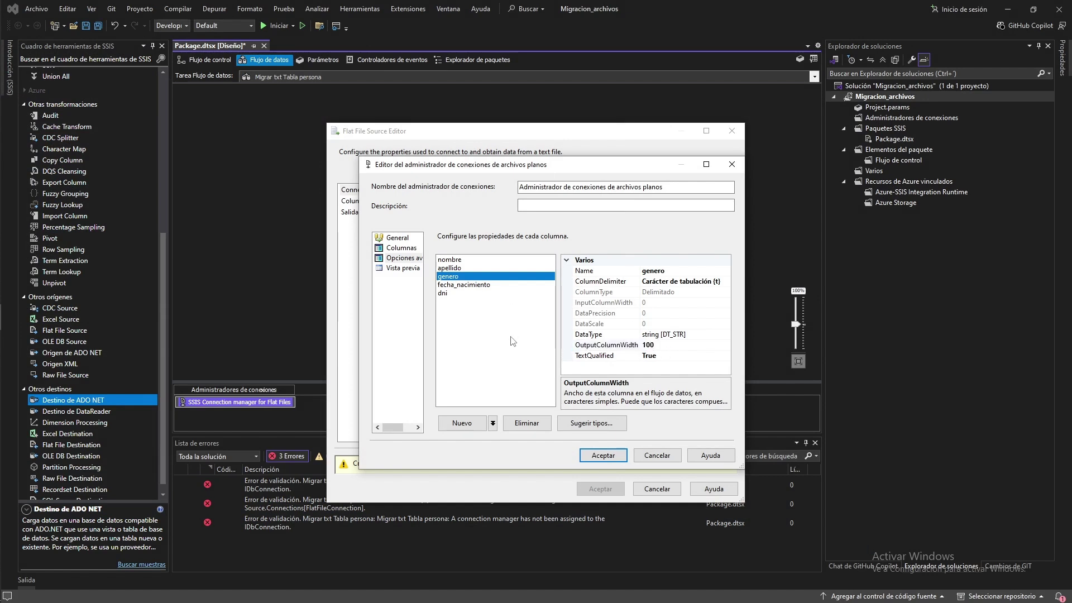
# - Look through the connection manager's preview of the file rows and accept the flat file connection
pyautogui.click(398, 268)
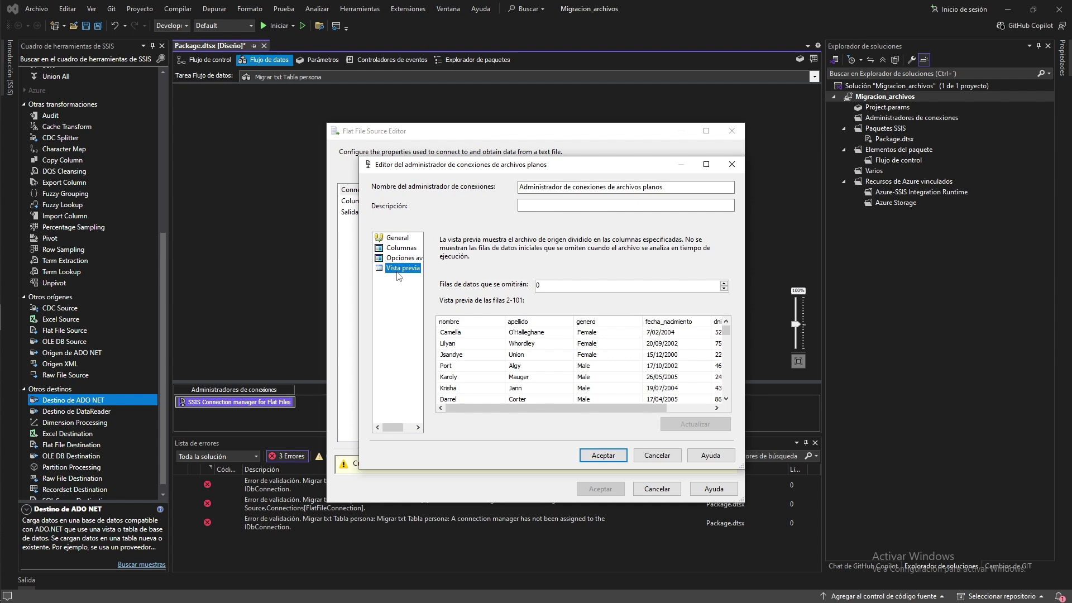
pyautogui.scroll(-2, 621, 373)
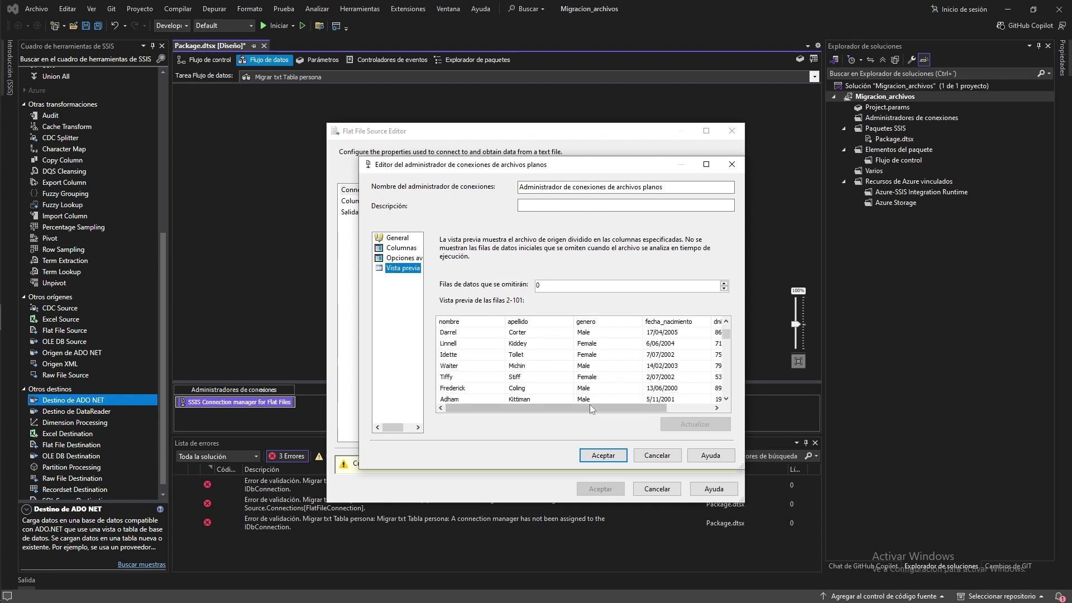
pyautogui.moveTo(590, 408); pyautogui.dragTo(525, 408)
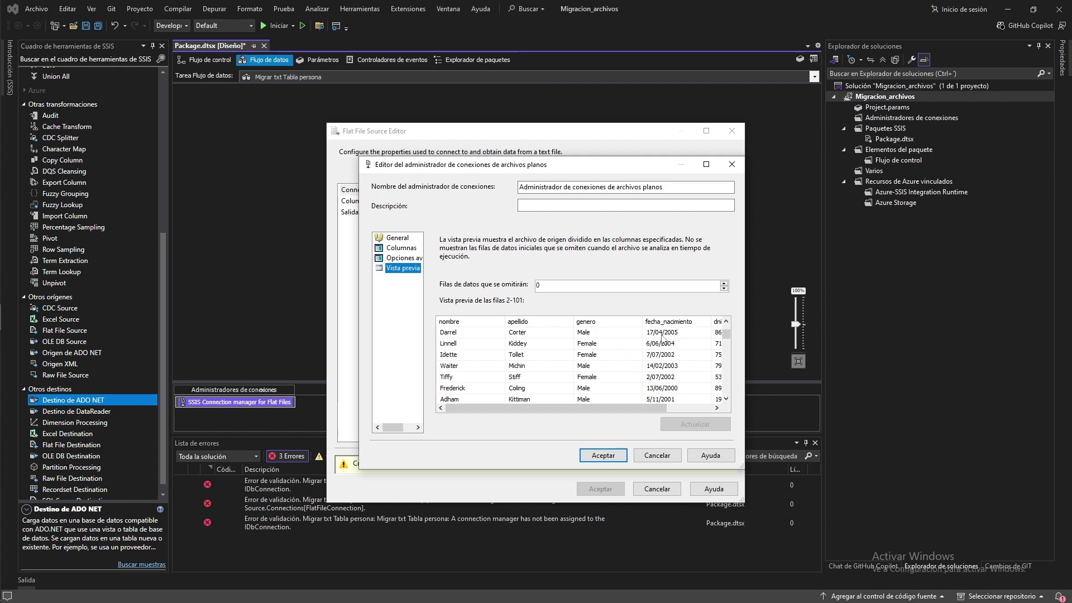
pyautogui.click(601, 455)
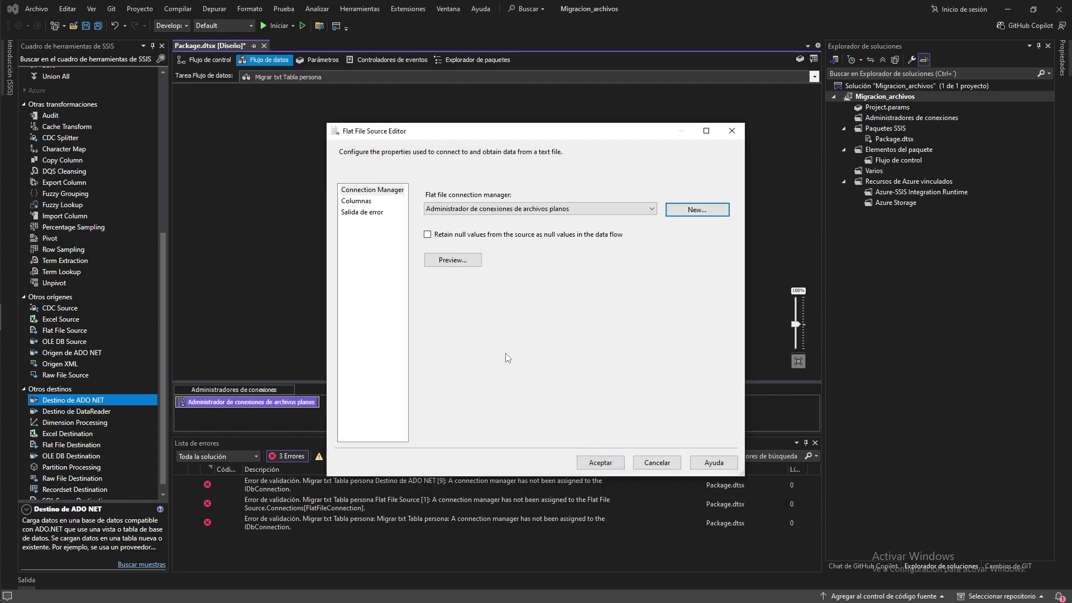
# - Preview the Flat File Source's sample data and accept the source configuration
pyautogui.click(453, 260)
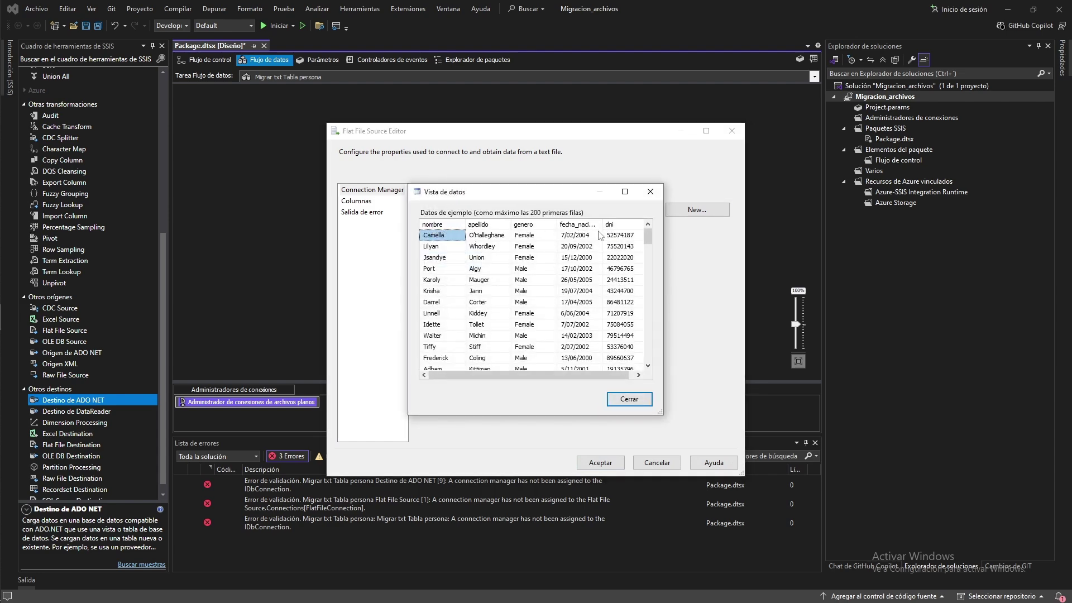
pyautogui.click(624, 401)
pyautogui.click(593, 467)
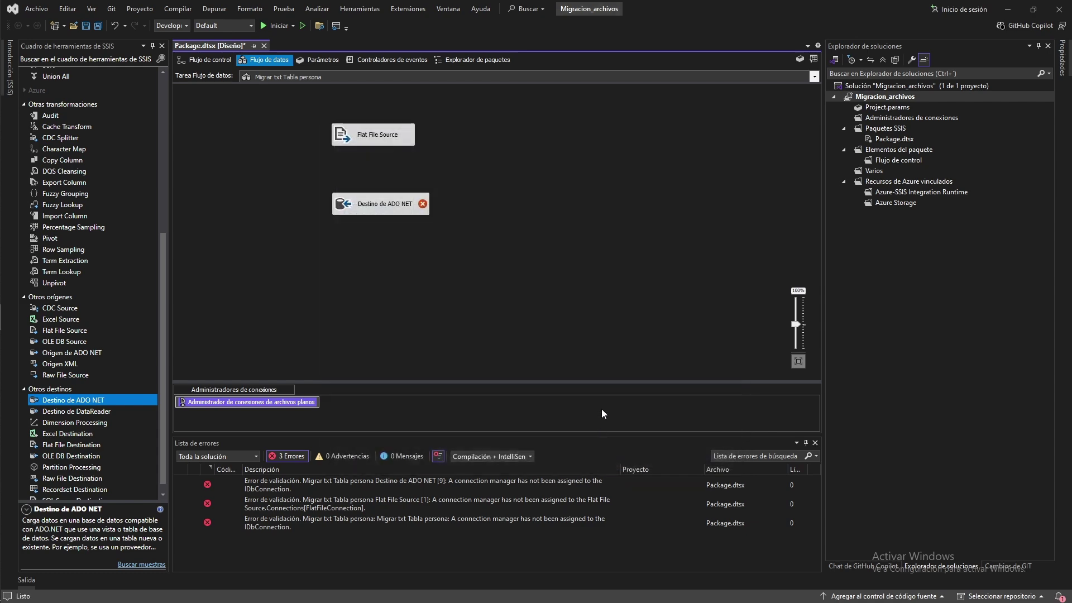
# - Connect the Flat File Source's output to Destino de ADO NET in the data flow
pyautogui.click(364, 135)
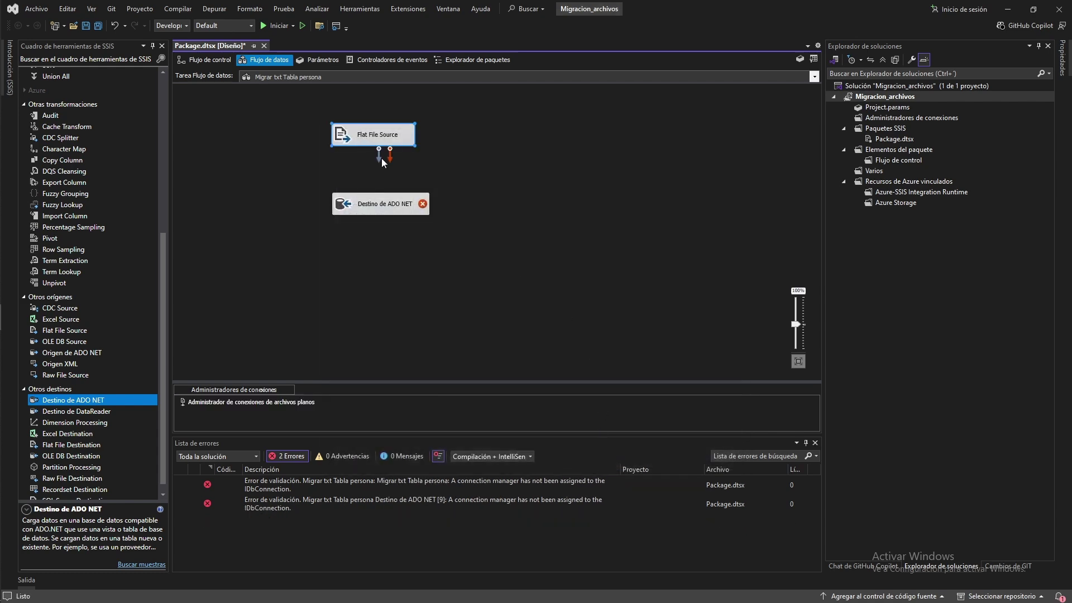
pyautogui.moveTo(380, 159); pyautogui.dragTo(387, 200)
pyautogui.click(384, 259)
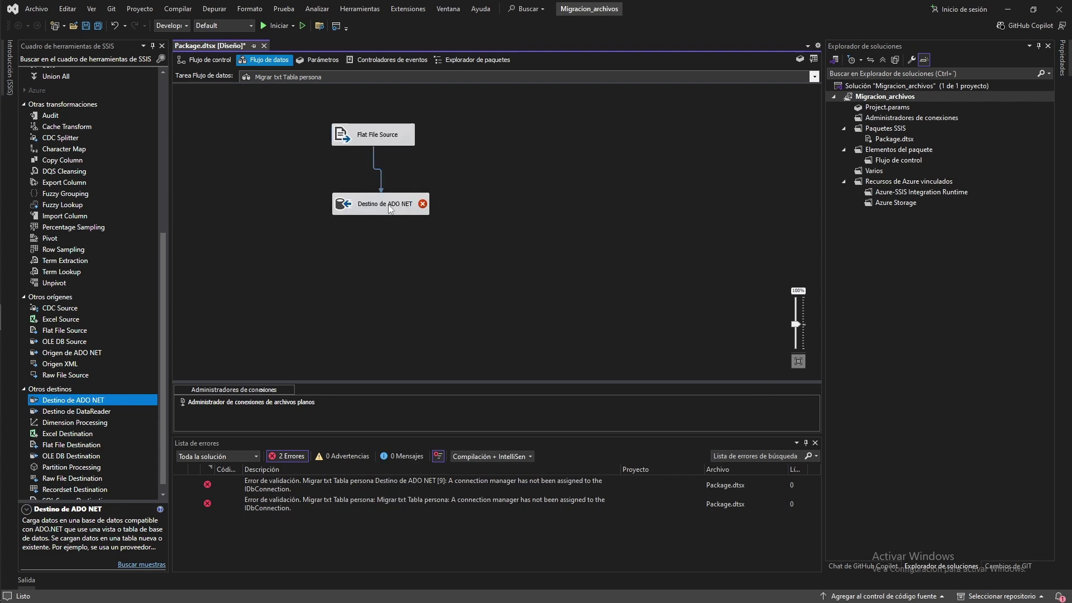
# - Open the settings of Destino de ADO NET and start creating a new ADO.NET data connection for it
pyautogui.click(389, 207)
pyautogui.doubleClick(389, 208)
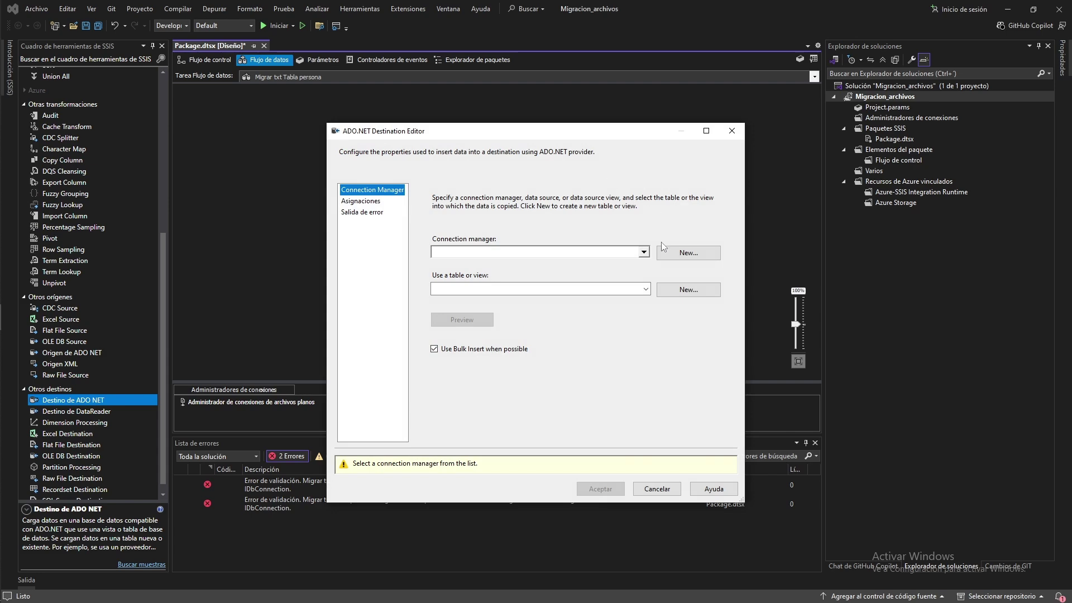
pyautogui.click(707, 253)
pyautogui.click(586, 412)
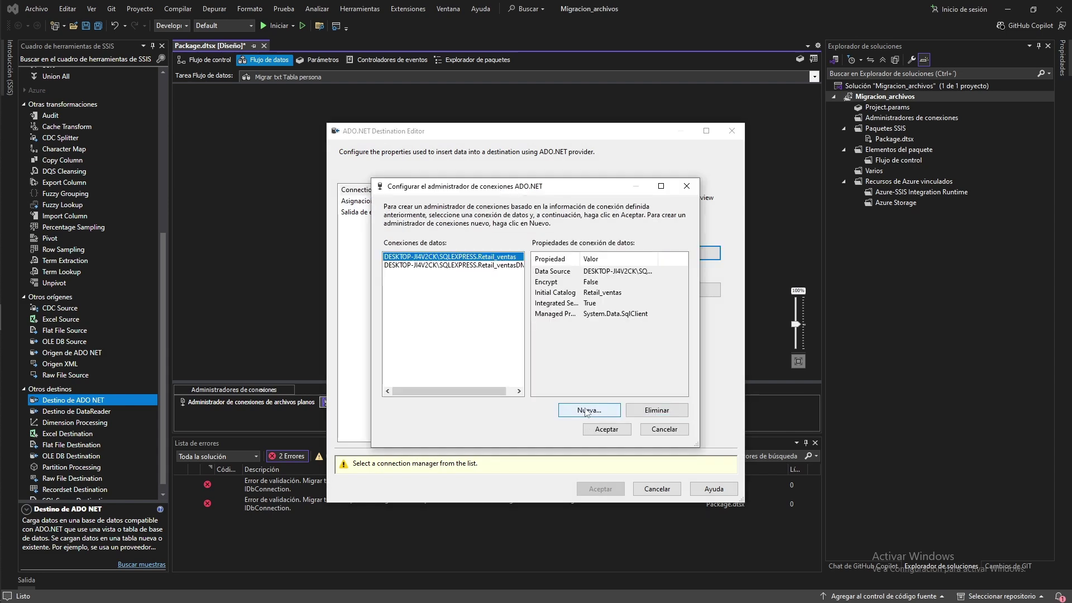
pyautogui.click(657, 200)
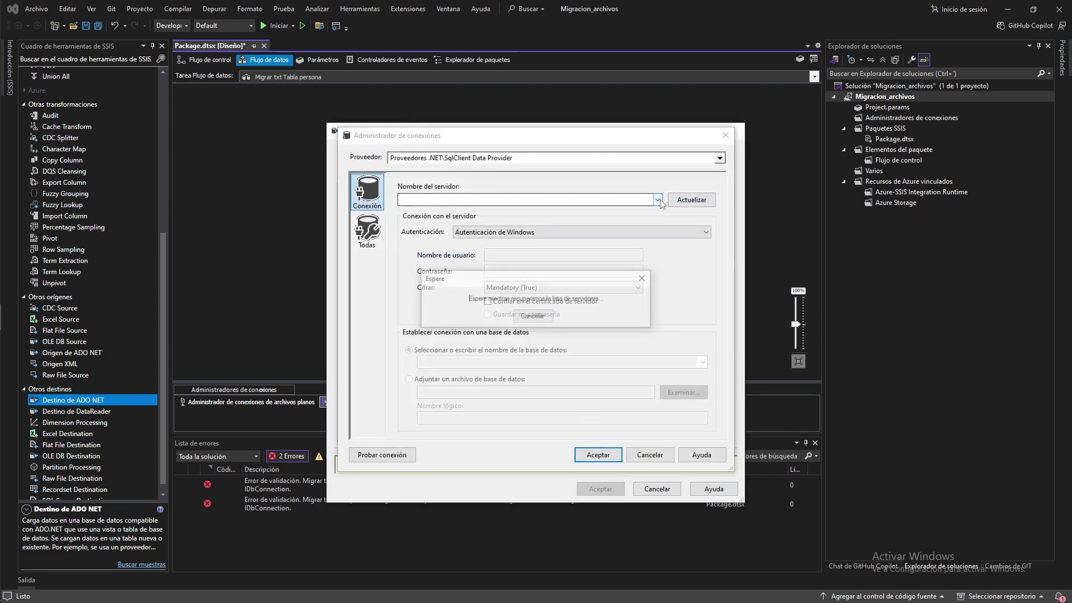
pyautogui.click(549, 314)
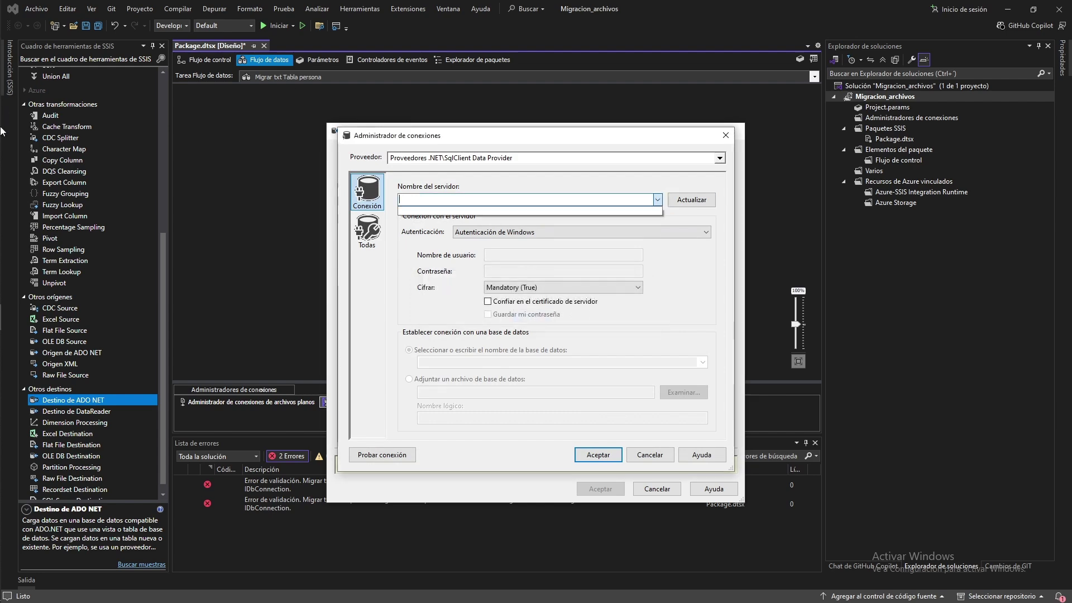
# - Look up the server name in SQL Server Management Studio, set the connection's server to DESKTOP-JI4V2CK\SQLEXPRESS and test the connection
pyautogui.click(7, 239)
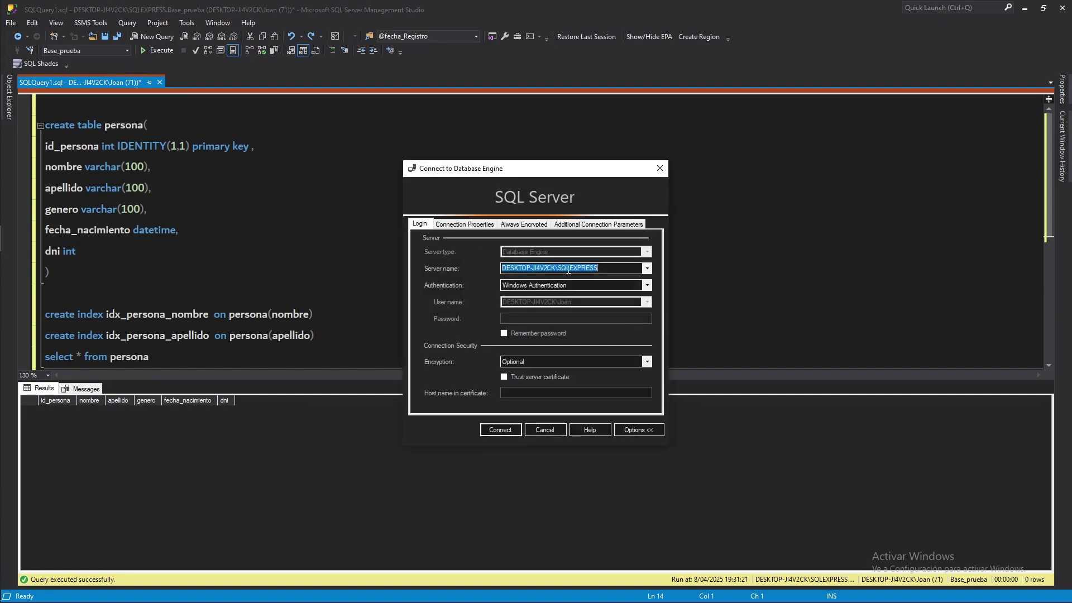
pyautogui.click(564, 428)
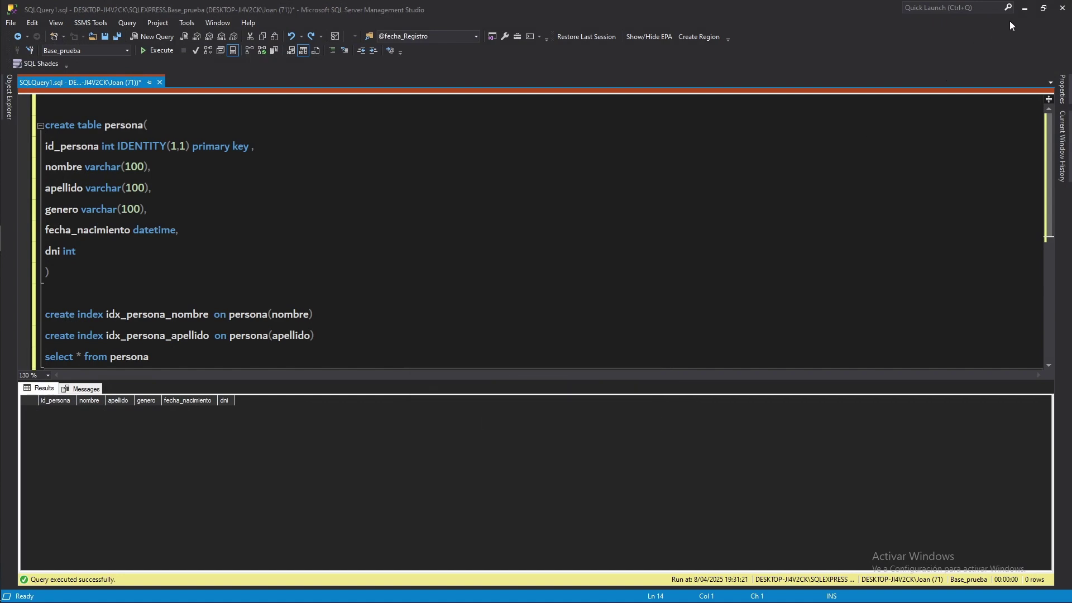
pyautogui.click(1021, 9)
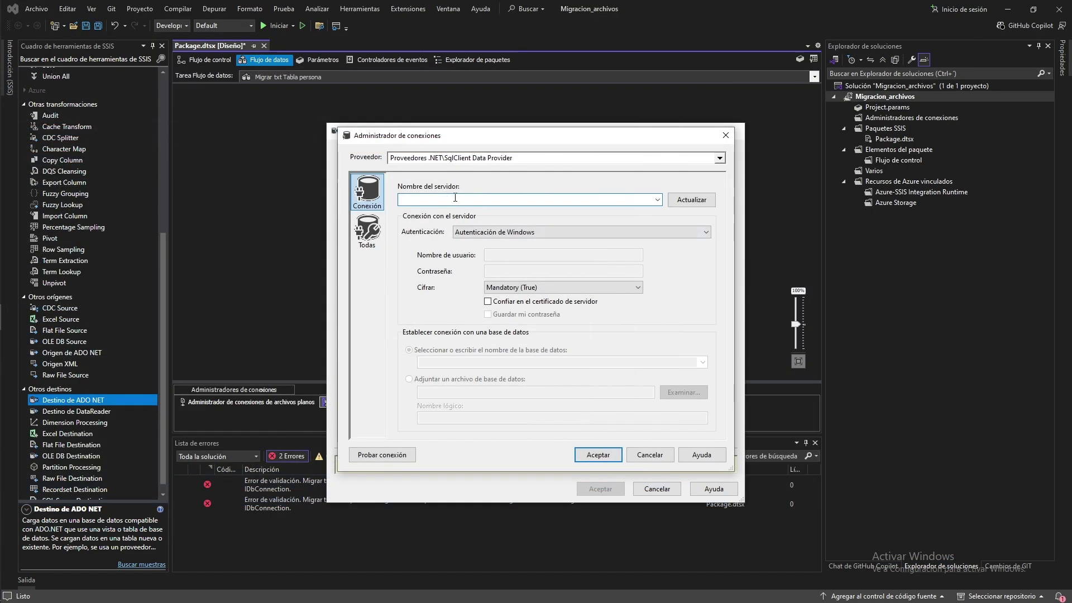
pyautogui.click(455, 198)
pyautogui.write('DESKTOP-JI4V2CK\\SQLEXPRESS')
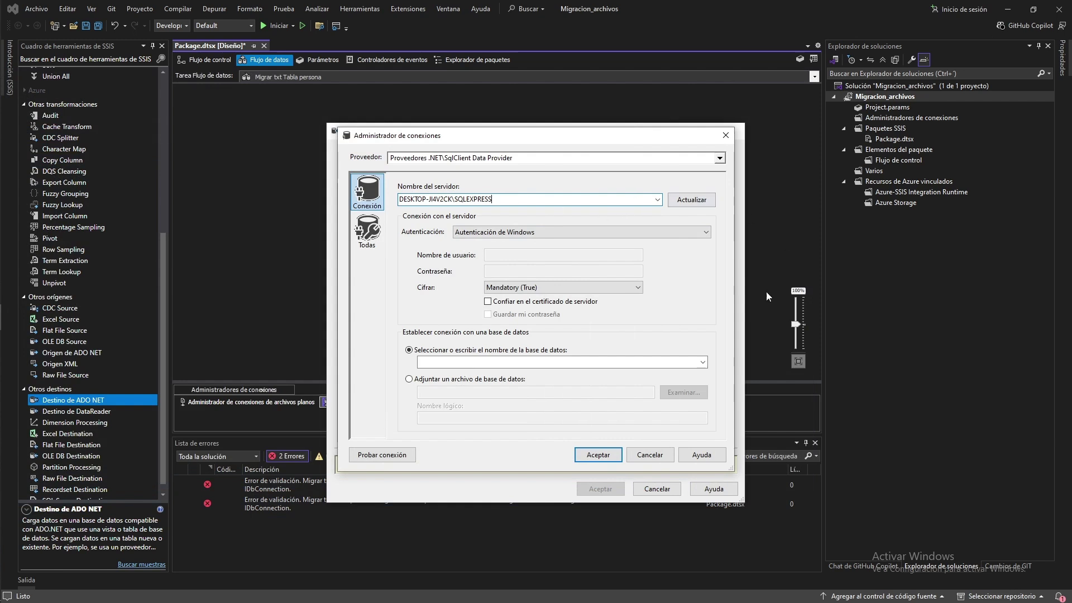
pyautogui.click(382, 456)
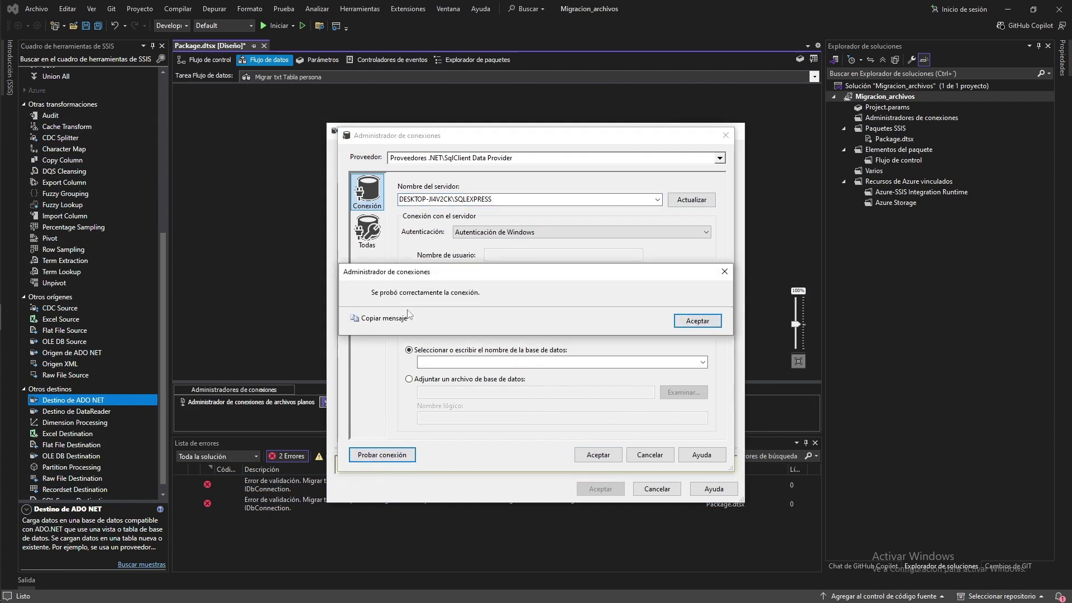
pyautogui.click(698, 320)
# - Try listing the server's databases with encryption set to Optional (False) and return the encryption to Mandatory (True)
pyautogui.click(702, 361)
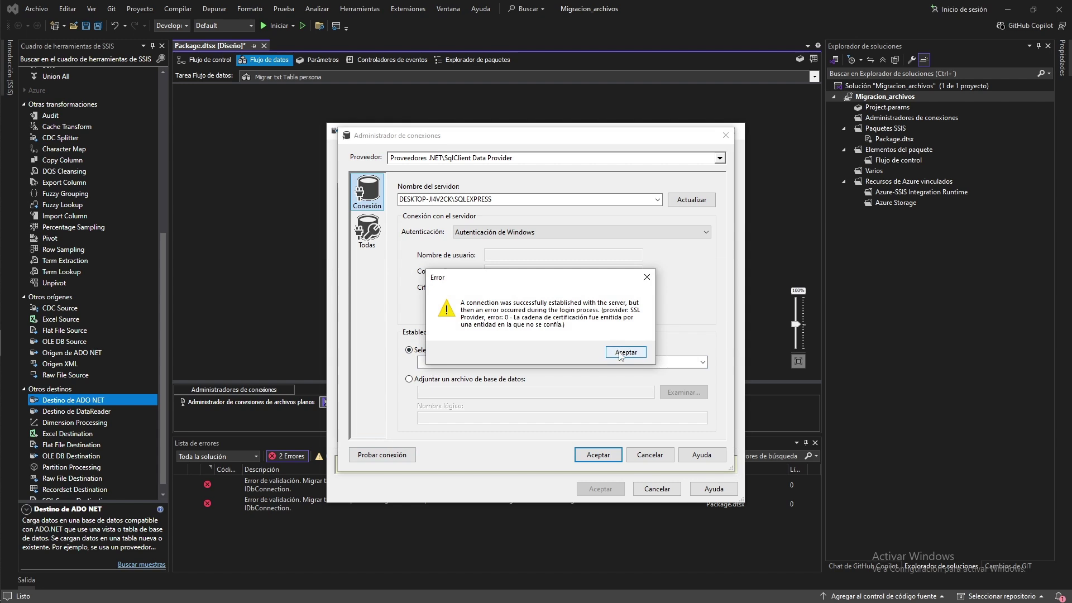
pyautogui.click(619, 353)
pyautogui.click(542, 290)
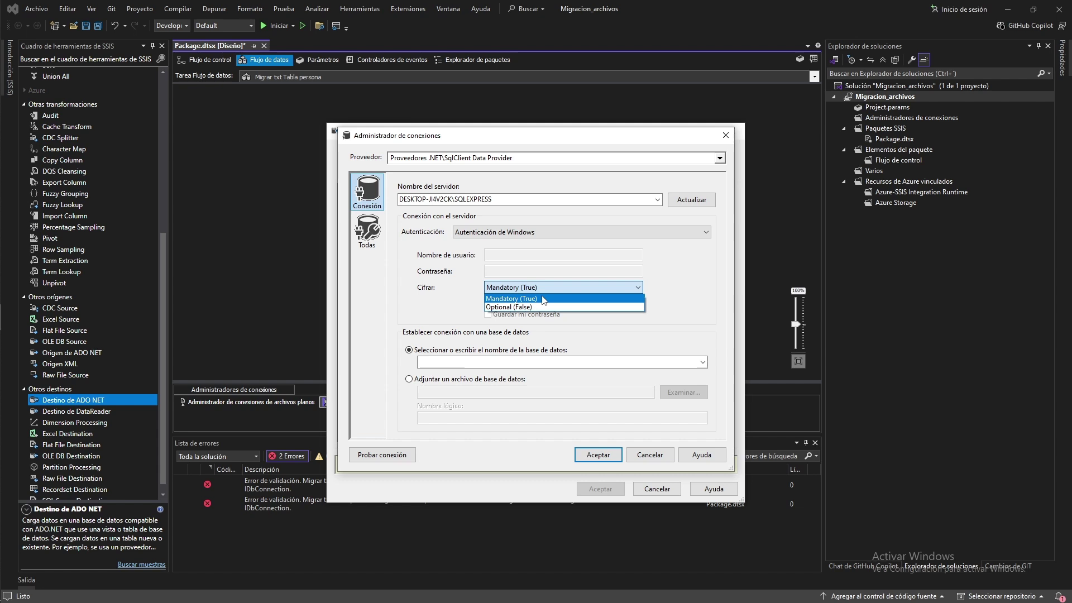
pyautogui.click(542, 306)
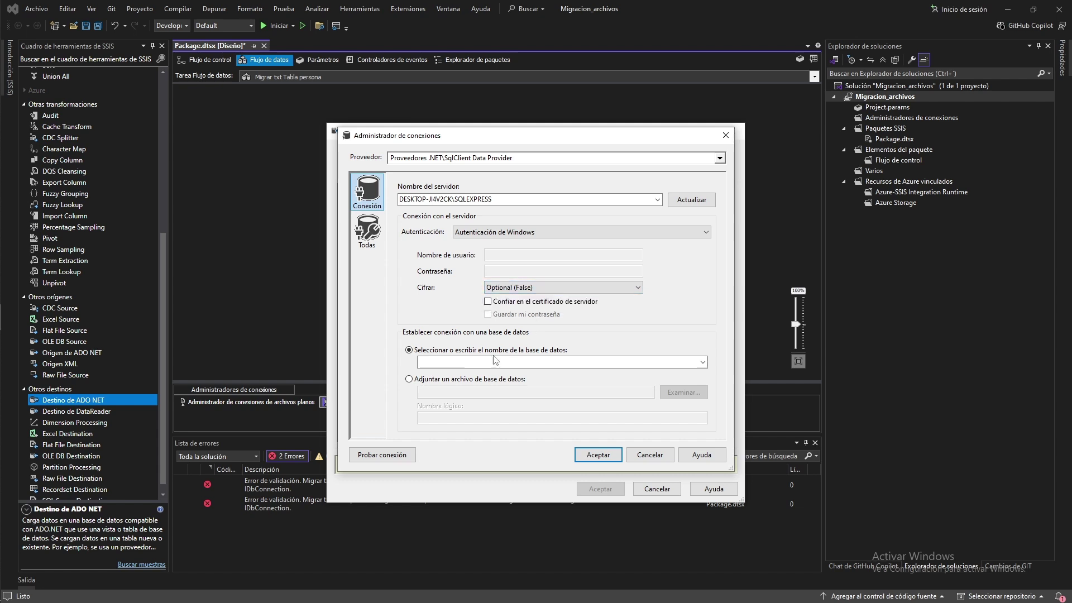
pyautogui.click(702, 362)
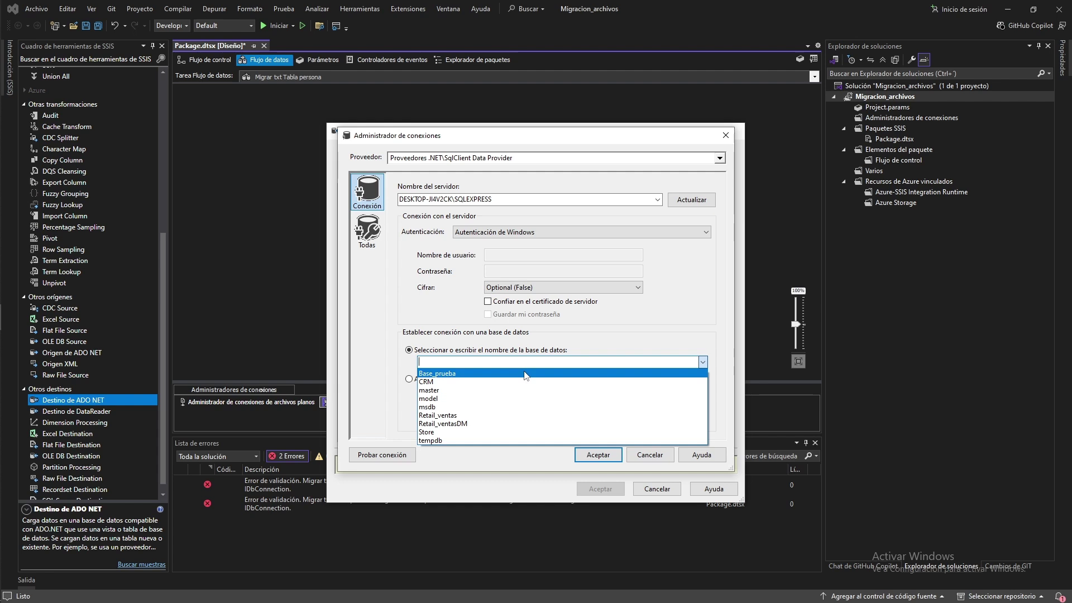
pyautogui.click(564, 289)
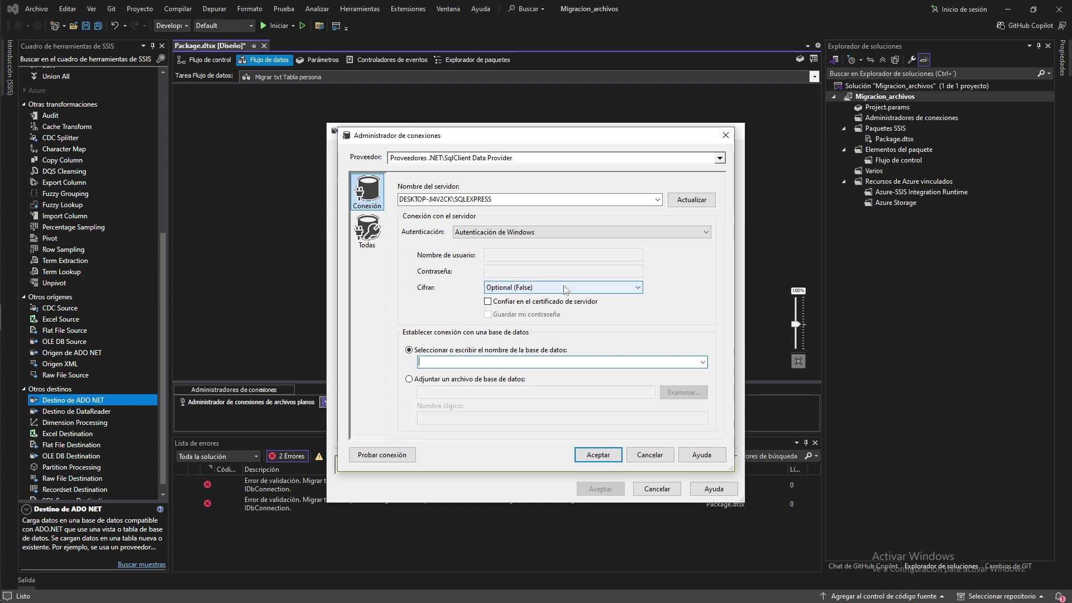
pyautogui.click(563, 288)
pyautogui.click(542, 300)
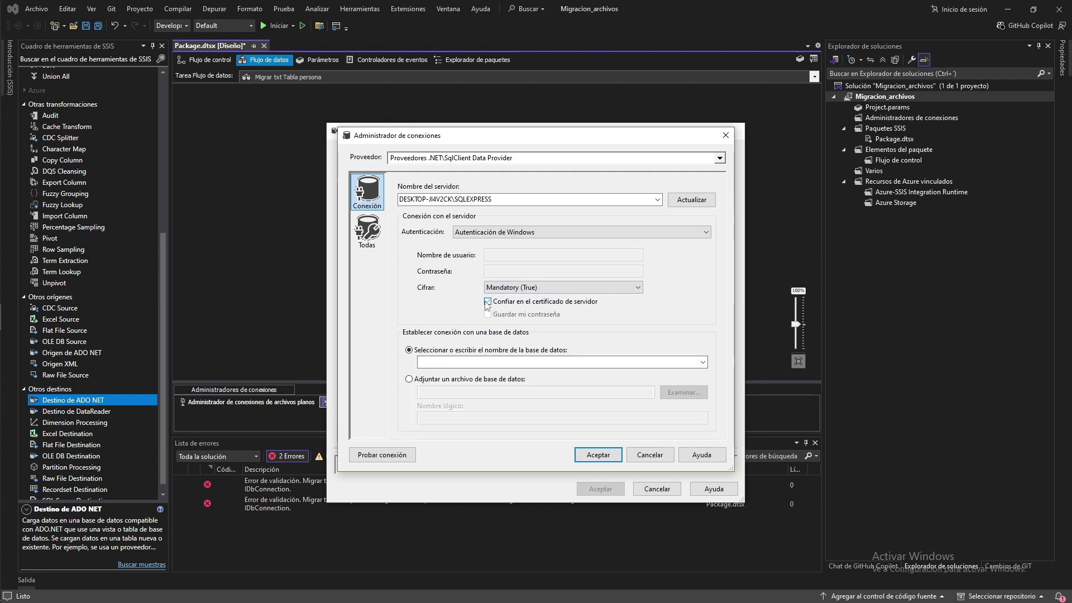
# - Trust the server certificate, choose the Base_prueba database and accept the new connection for the ADO.NET destination
pyautogui.click(487, 302)
pyautogui.click(703, 362)
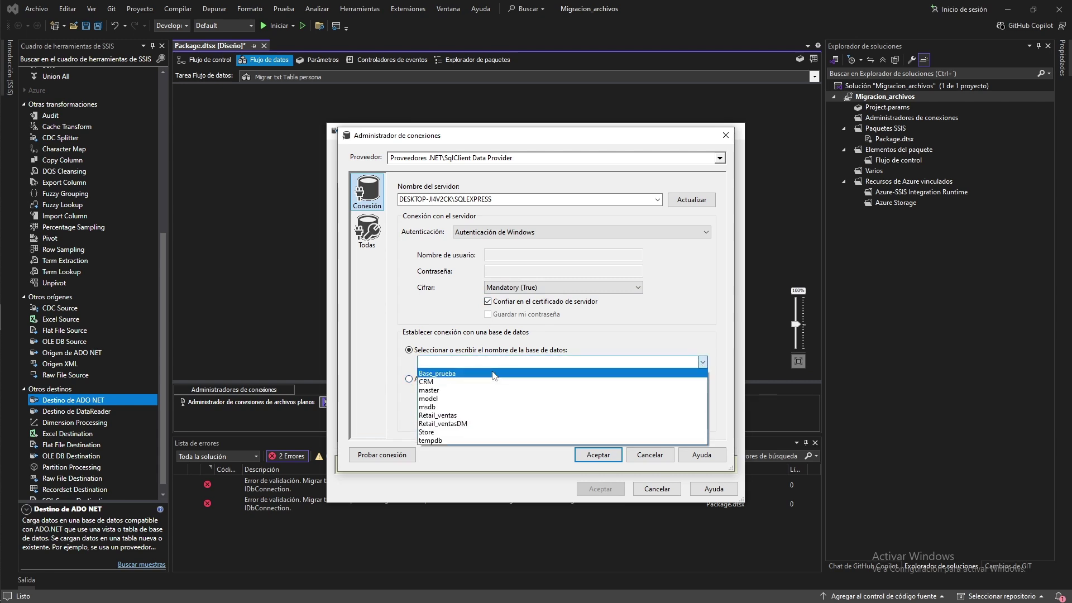
pyautogui.click(493, 373)
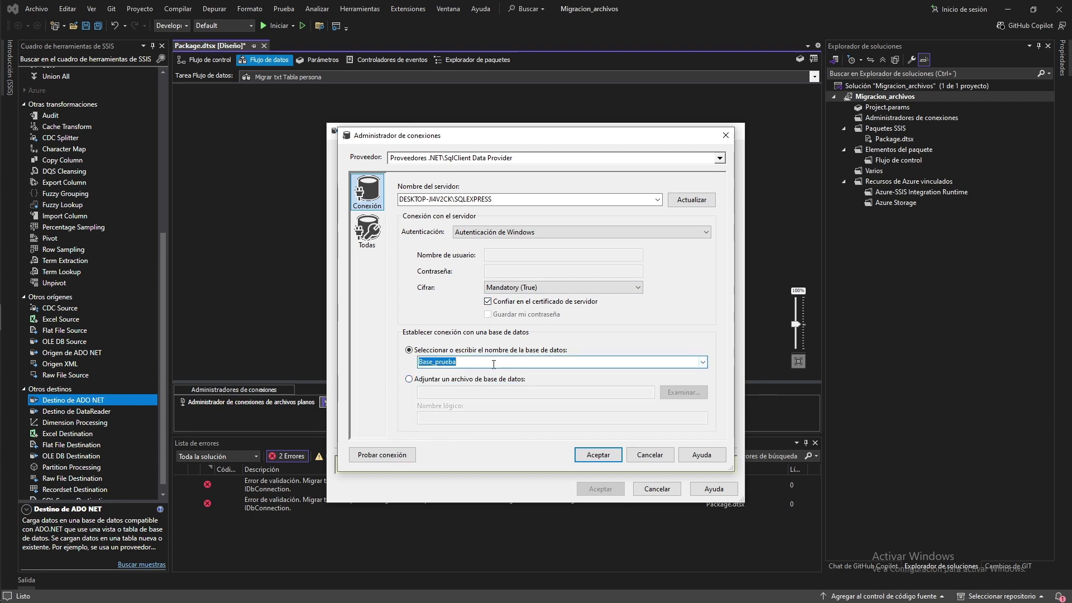
pyautogui.click(596, 455)
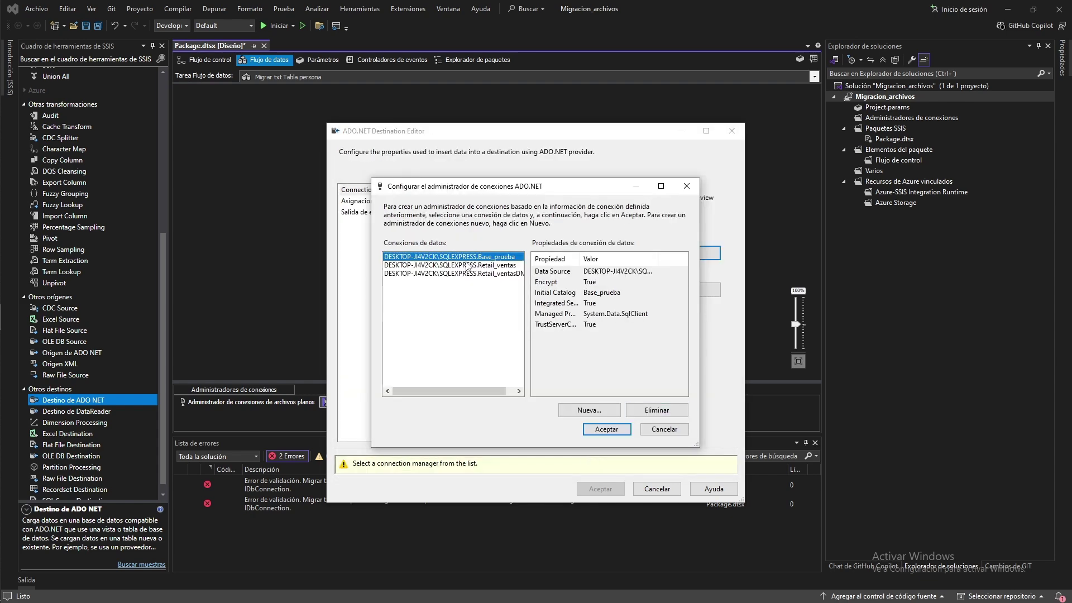
pyautogui.click(604, 429)
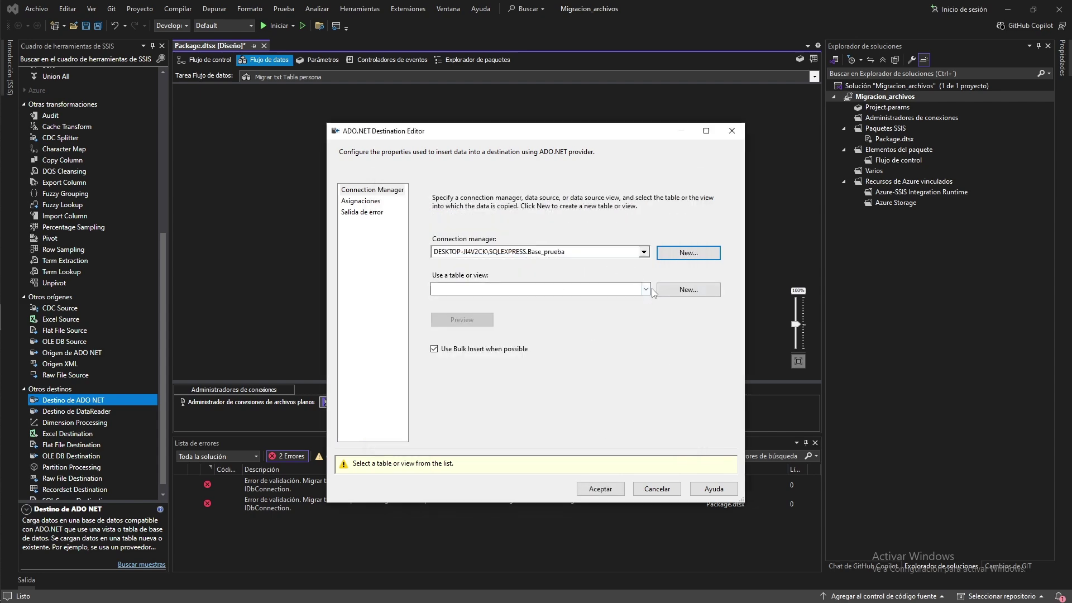
# - Set "dbo"."persona" as the destination table and open its column mappings
pyautogui.click(647, 288)
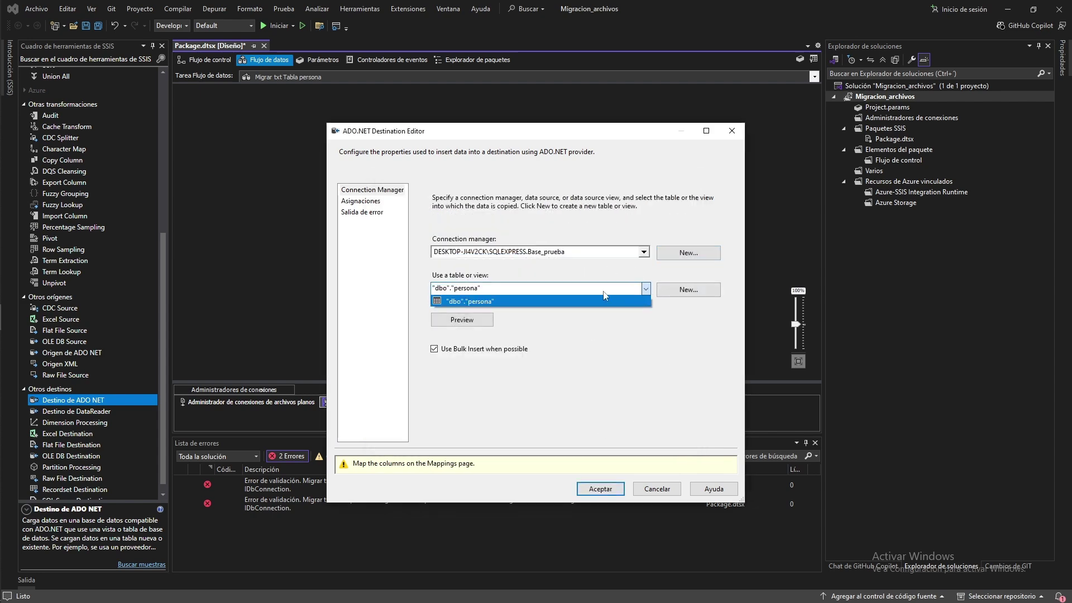
pyautogui.click(503, 301)
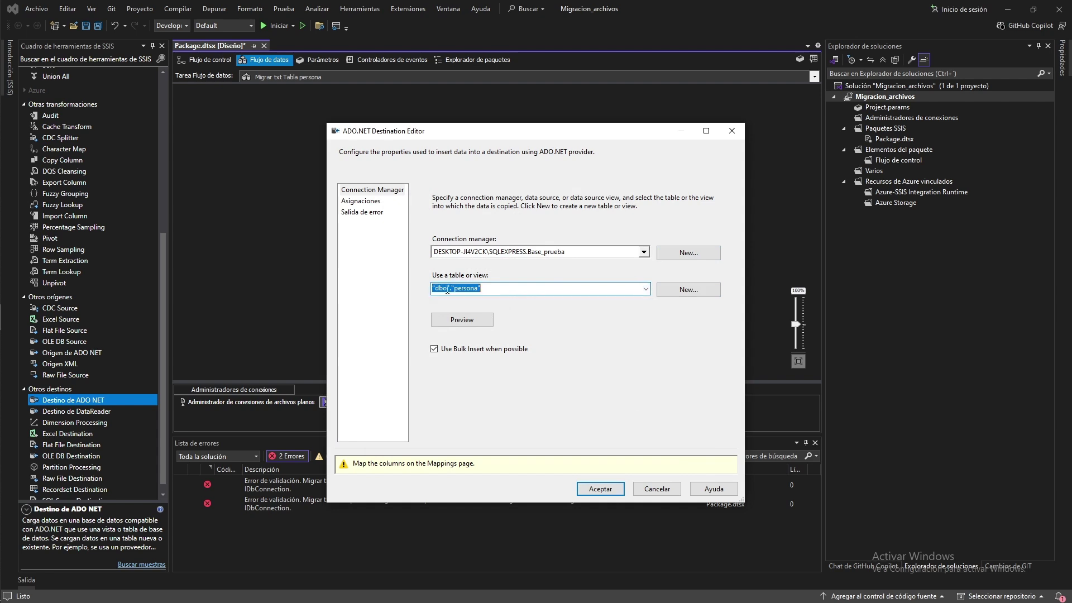
pyautogui.click(361, 201)
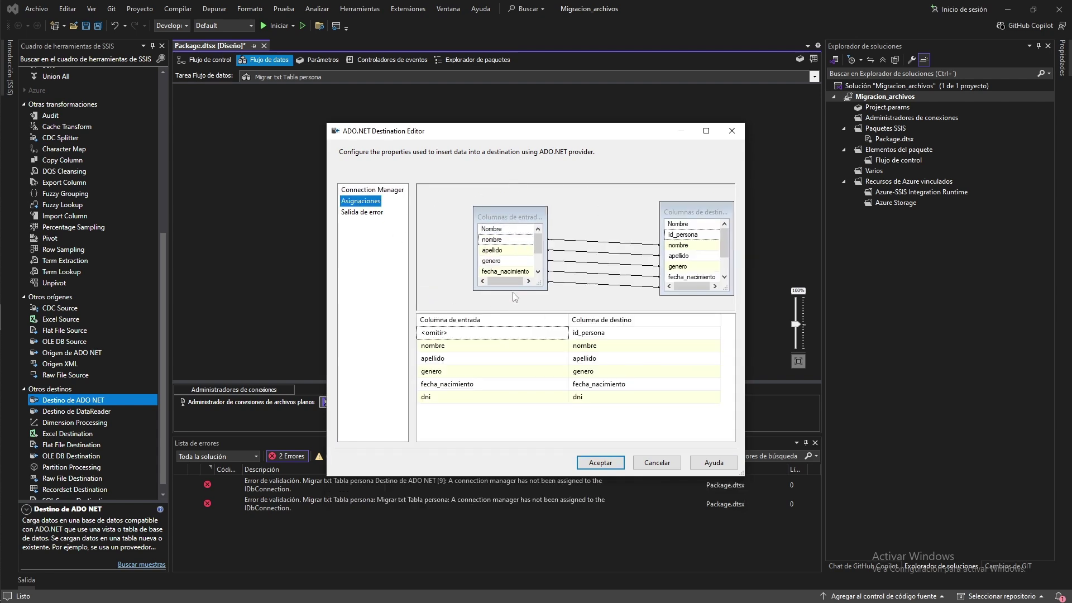
# - Enlarge and rearrange the input and destination column lists to examine how the persona columns are mapped
pyautogui.moveTo(513, 290); pyautogui.dragTo(518, 301)
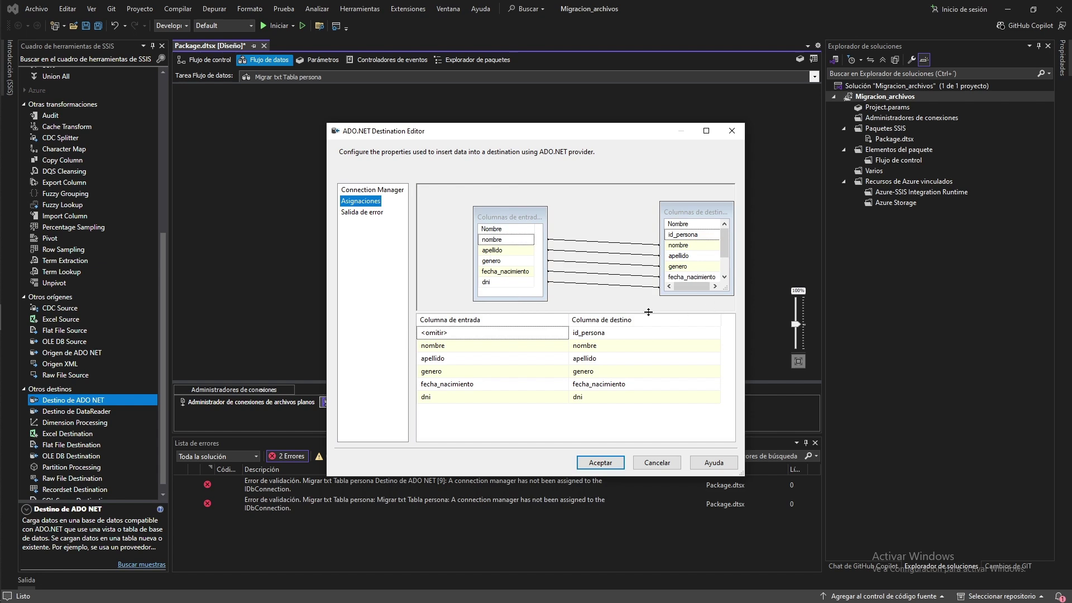
pyautogui.moveTo(615, 312); pyautogui.dragTo(615, 337)
pyautogui.moveTo(514, 217); pyautogui.dragTo(482, 221)
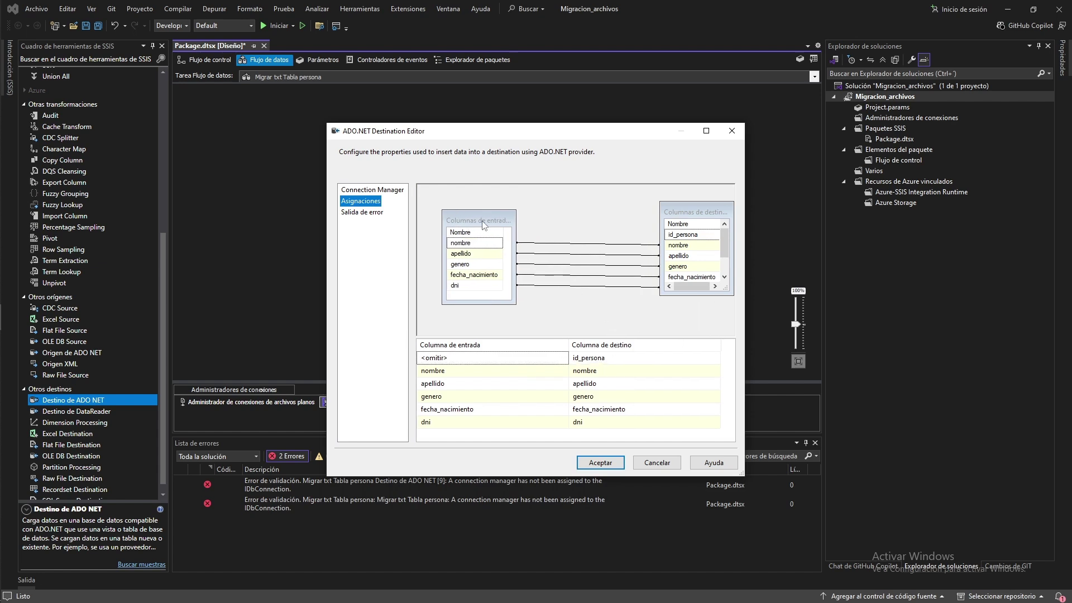
pyautogui.moveTo(709, 217); pyautogui.dragTo(651, 220)
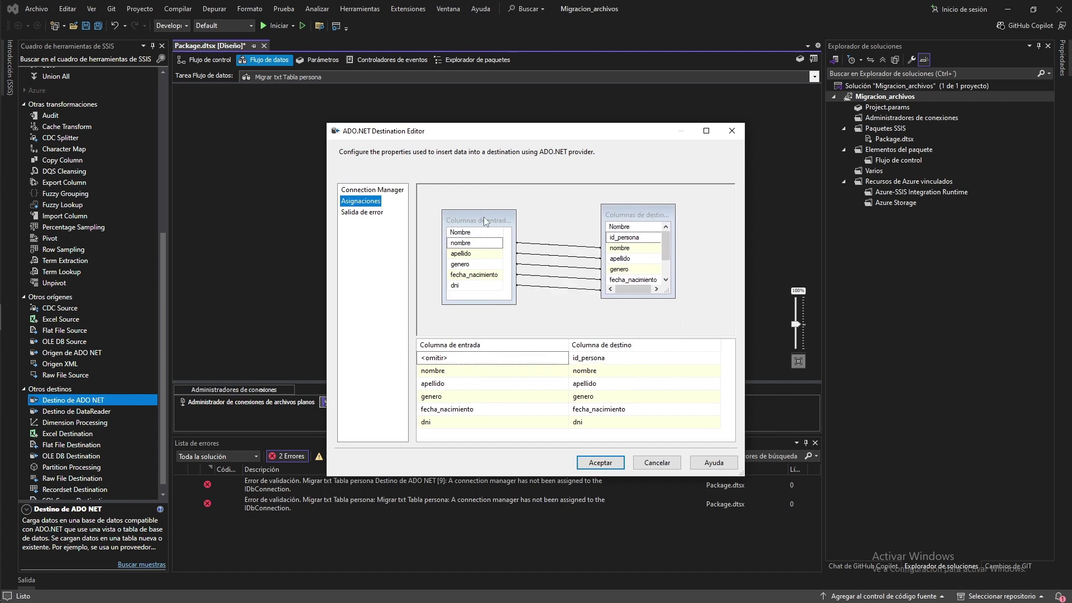
pyautogui.moveTo(631, 299); pyautogui.dragTo(631, 311)
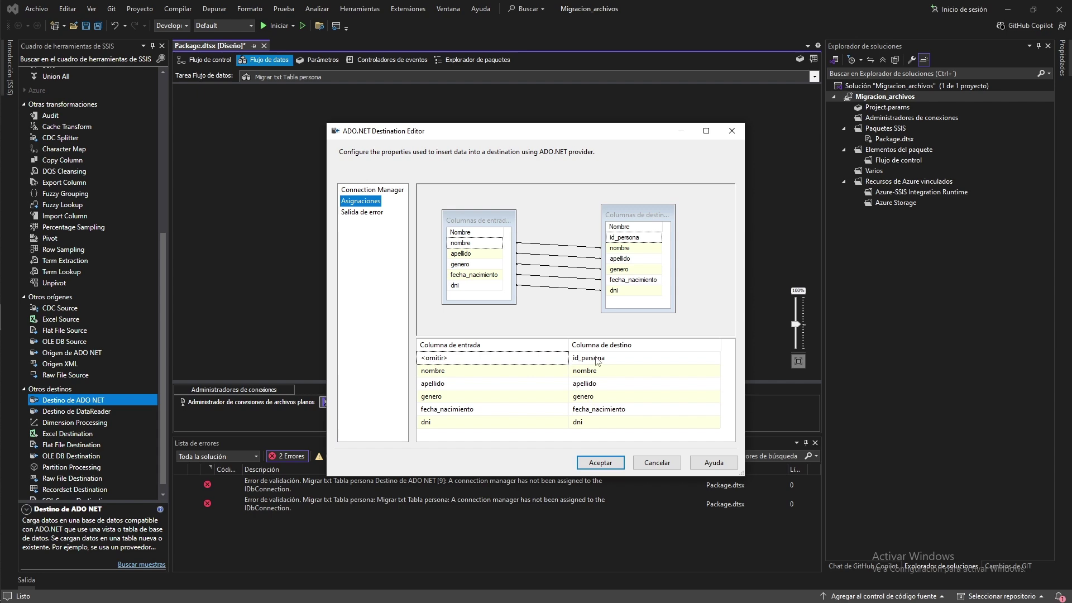
# - Check id_persona's IDENTITY(1,1) definition in SQL Server Management Studio and accept the ADO.NET destination configuration
pyautogui.click(17, 239)
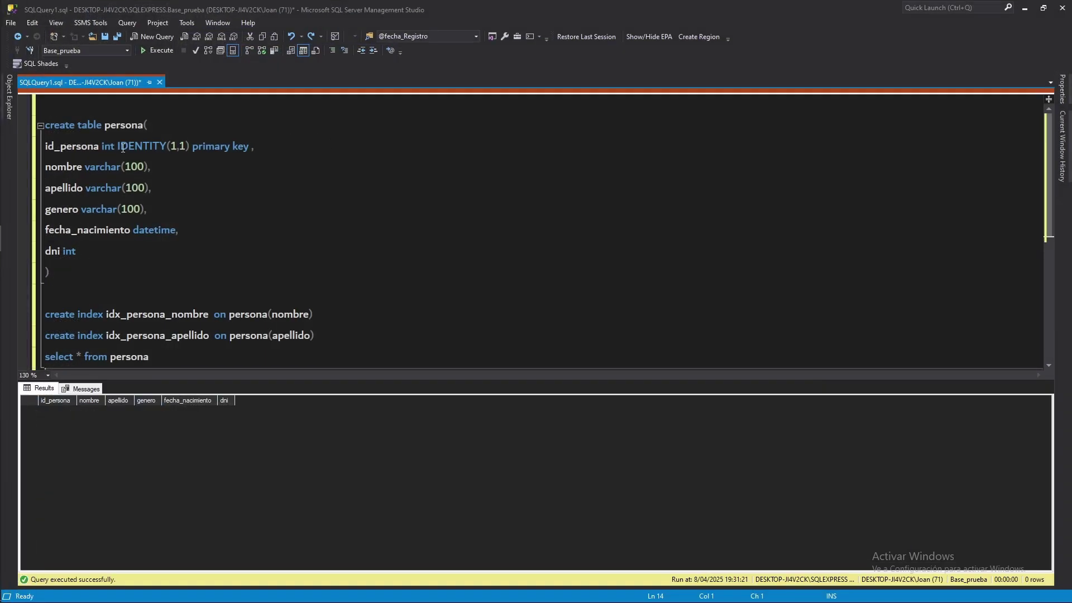
pyautogui.moveTo(121, 148); pyautogui.dragTo(186, 147)
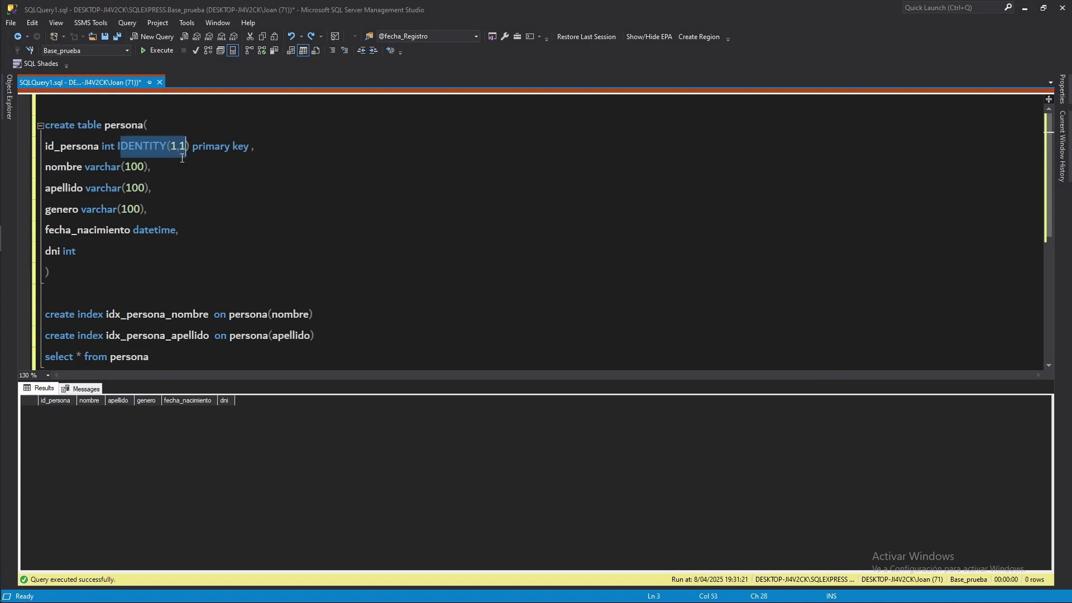
pyautogui.click(179, 148)
pyautogui.click(1024, 8)
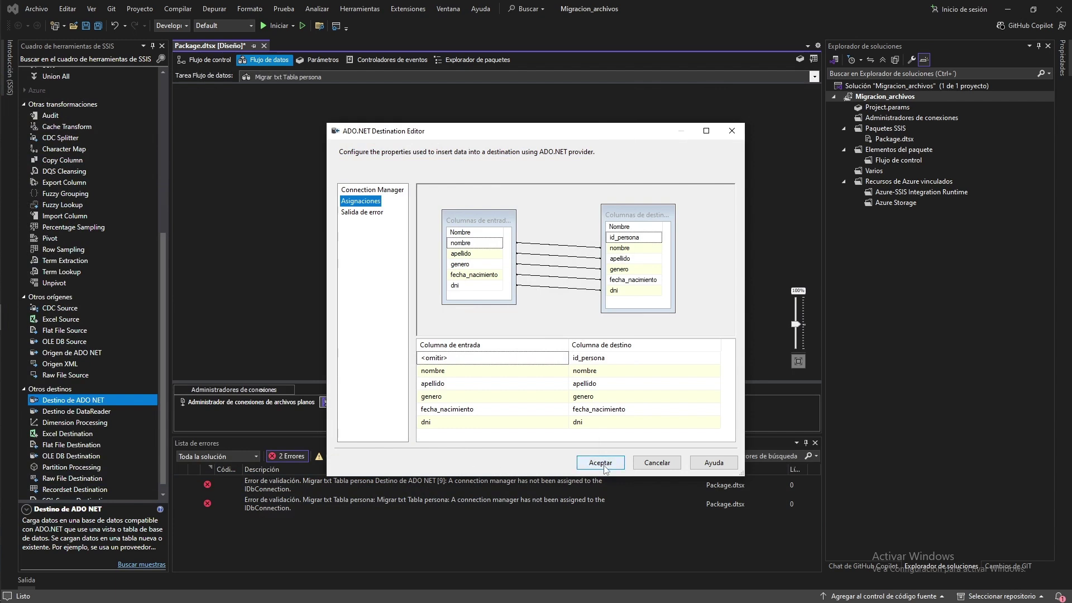
pyautogui.click(601, 462)
pyautogui.click(327, 287)
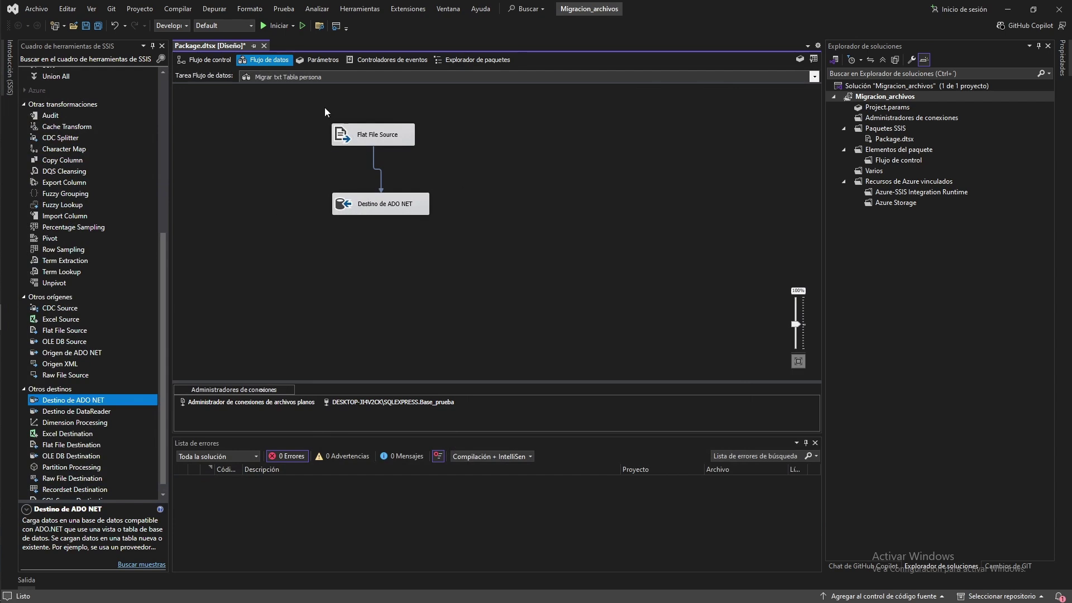
# - Open the Migrar csv Tabla persona data flow task and add a Flat File Destination to it
pyautogui.click(205, 60)
pyautogui.doubleClick(441, 140)
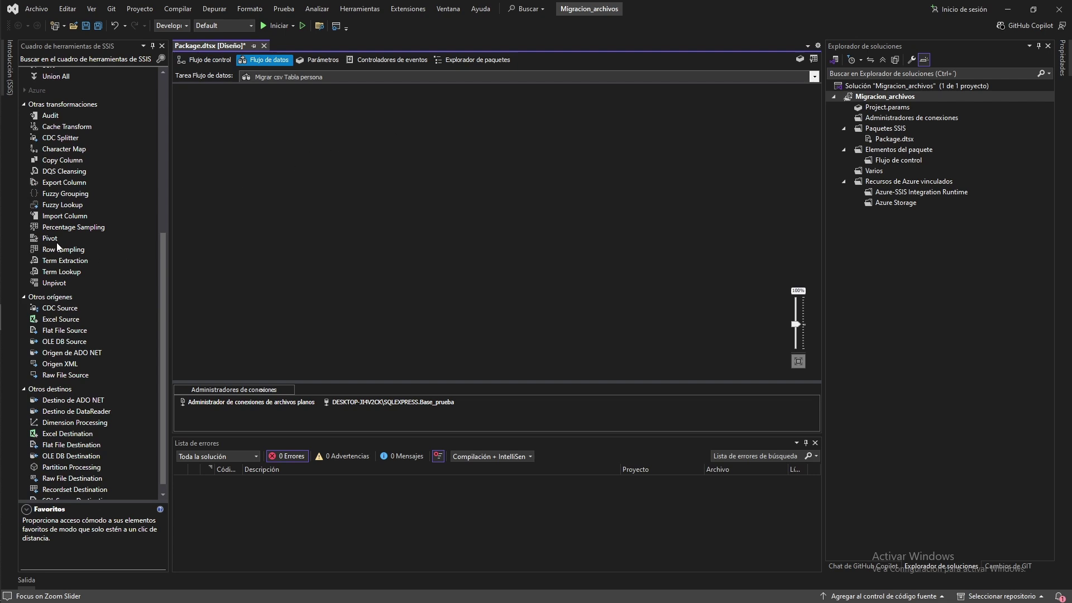
pyautogui.scroll(-1, 56, 242)
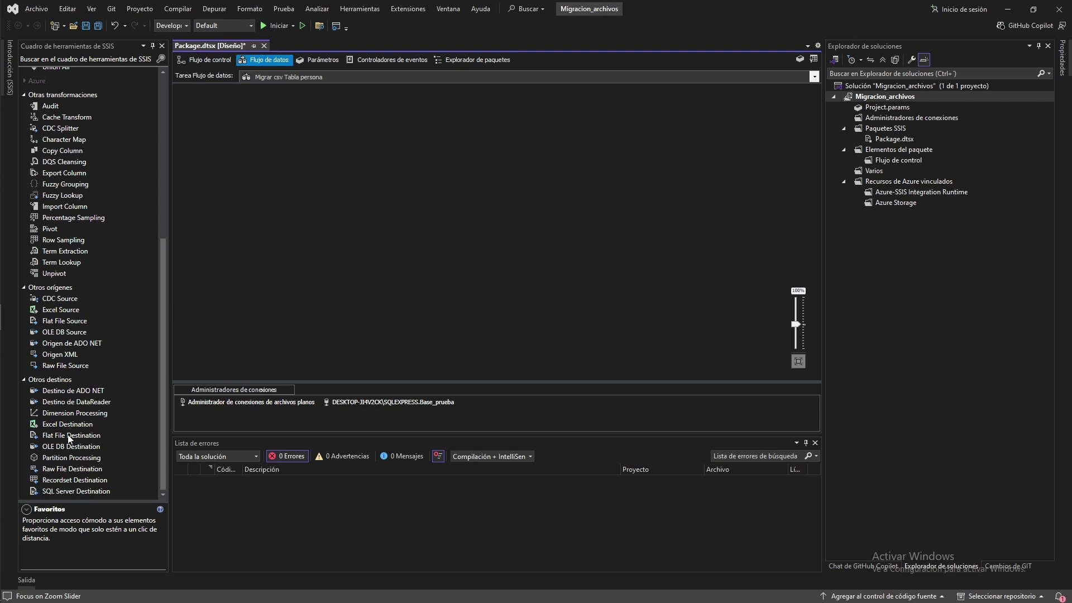
pyautogui.moveTo(58, 440); pyautogui.dragTo(277, 211)
pyautogui.moveTo(373, 136); pyautogui.dragTo(373, 137)
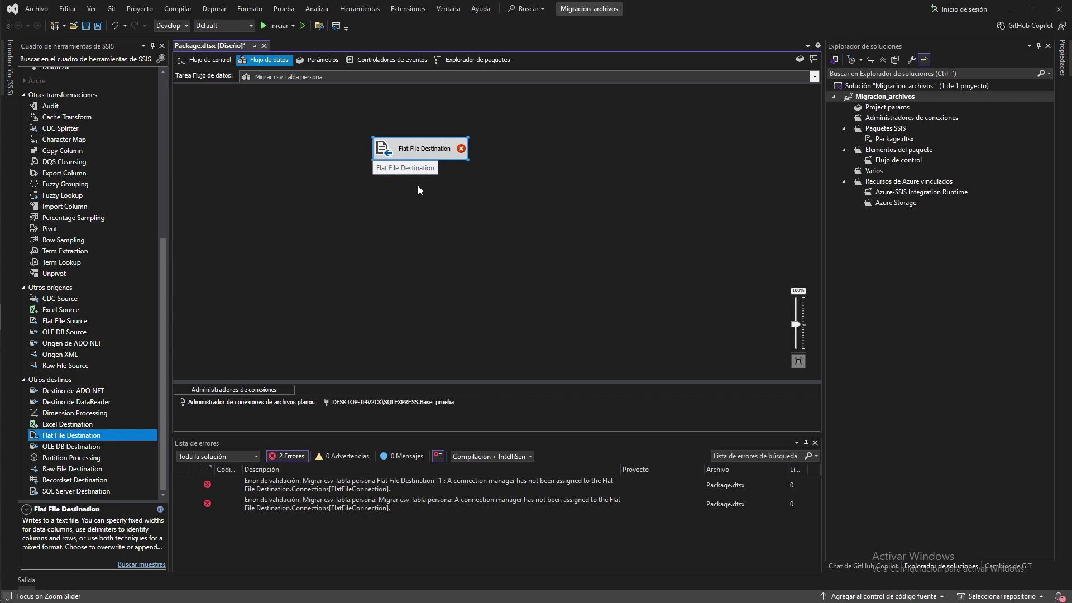
# - Delete the Flat File Destination from the Migrar csv Tabla persona data flow
pyautogui.click(411, 148)
pyautogui.press('BackSpace')
pyautogui.press('Return')
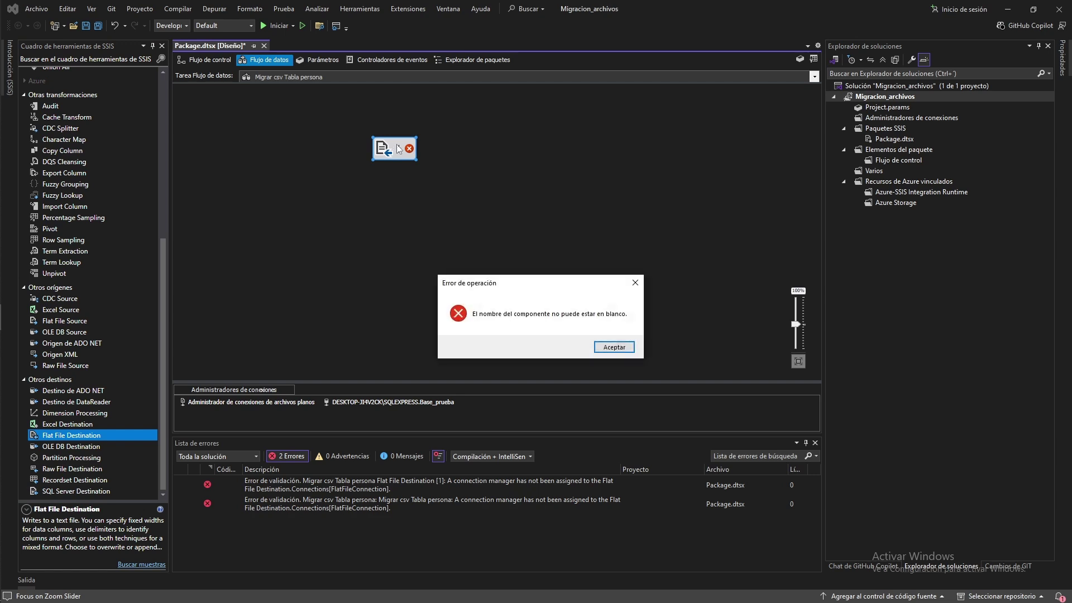
pyautogui.click(610, 348)
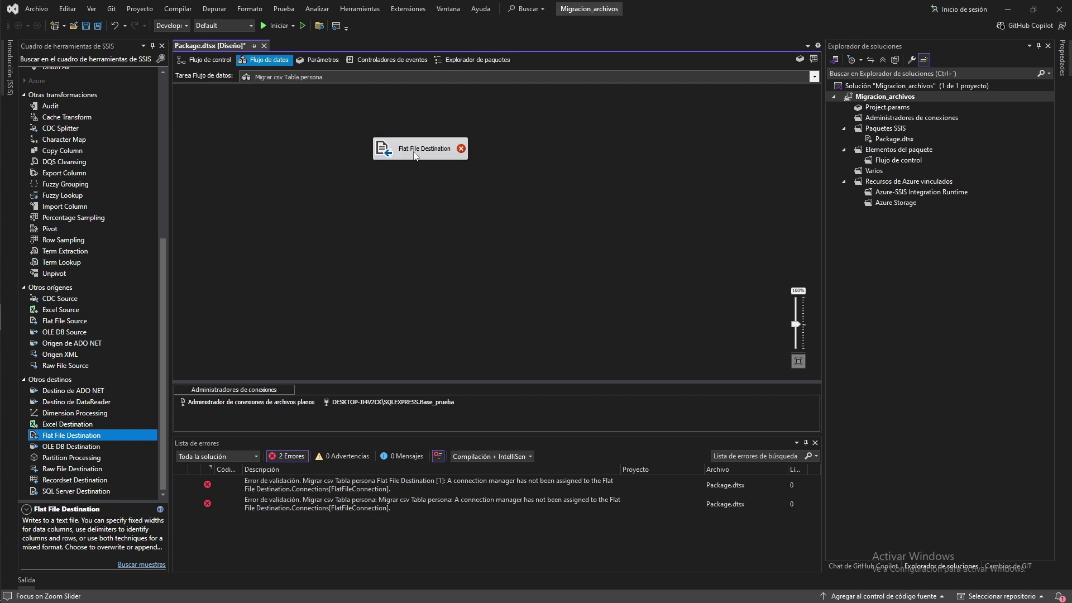
pyautogui.press('Delete')
# - Add a Flat File Source to the data flow and place a Destino de ADO NET below it
pyautogui.click(71, 321)
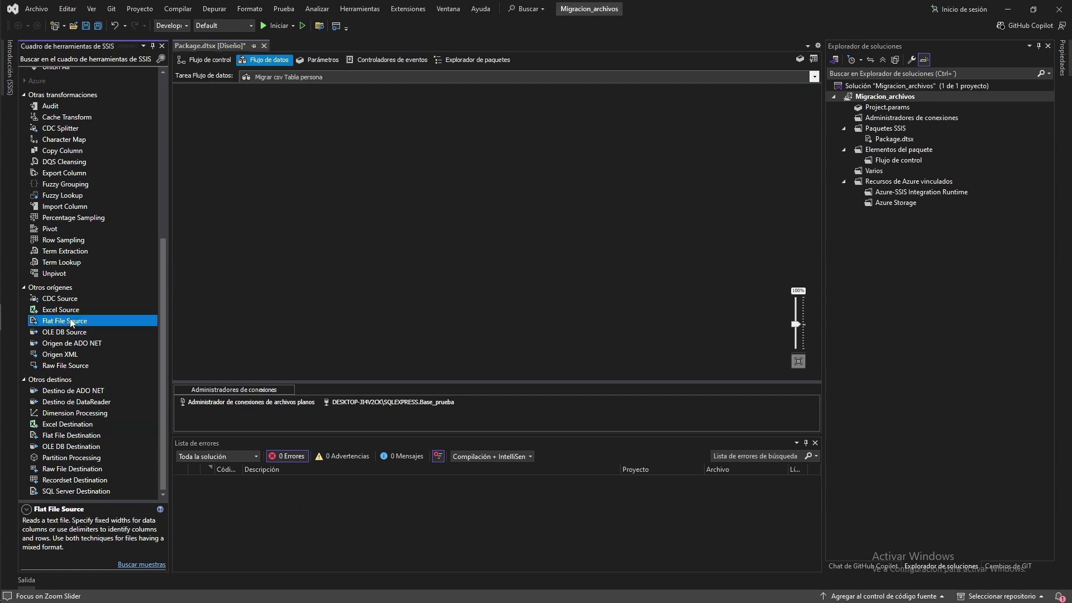
pyautogui.moveTo(449, 166); pyautogui.dragTo(423, 163)
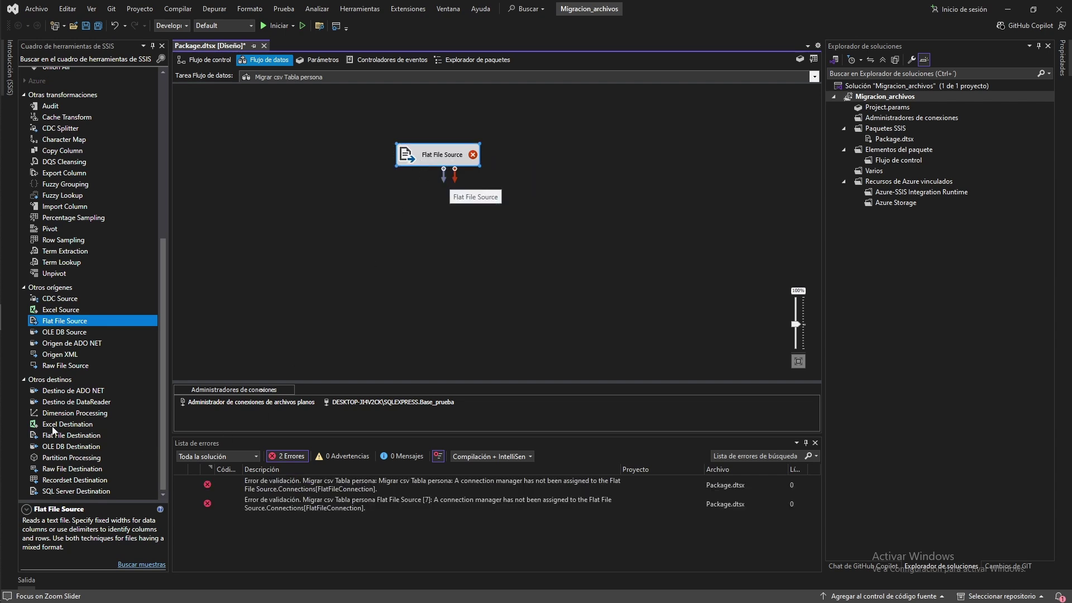
pyautogui.moveTo(66, 394); pyautogui.dragTo(386, 297)
pyautogui.moveTo(415, 240); pyautogui.dragTo(417, 241)
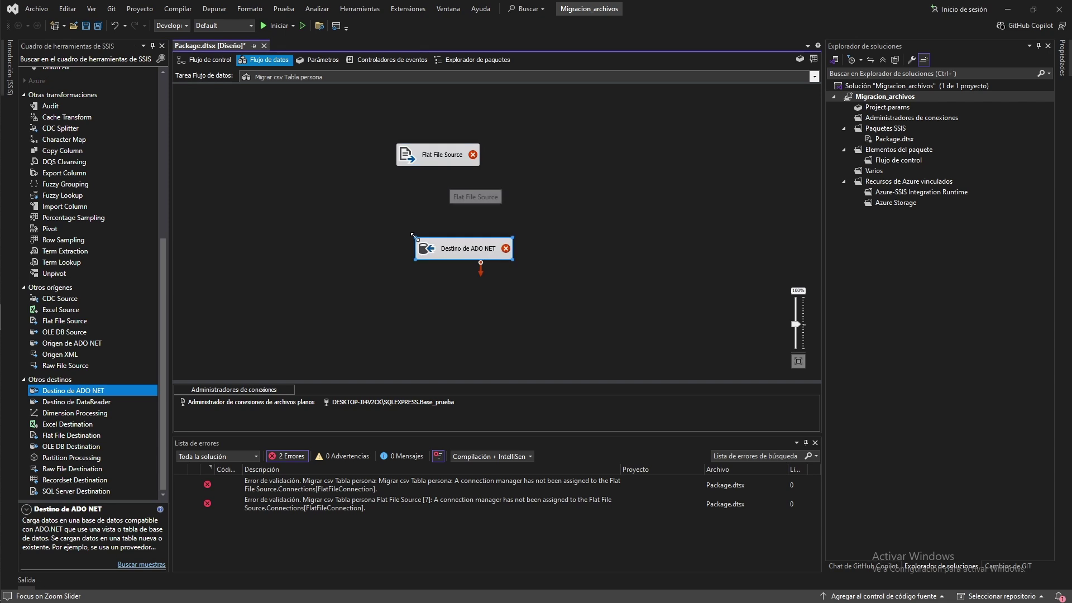
# - Create a new flat file connection manager for the Flat File Source, using persona_natural.csv from the SSIS-git folder
pyautogui.click(421, 159)
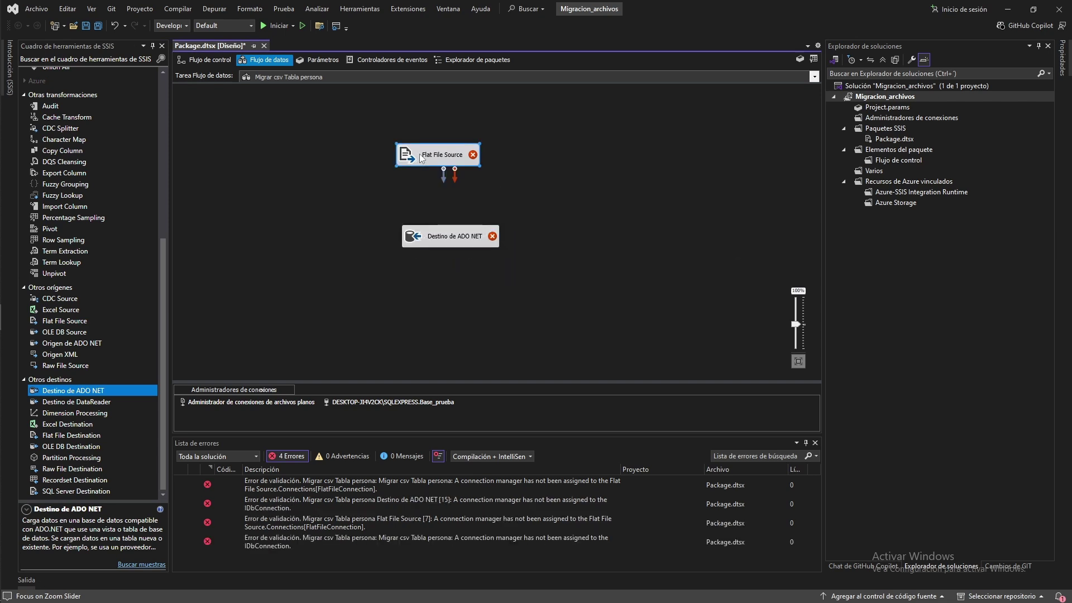
pyautogui.doubleClick(448, 156)
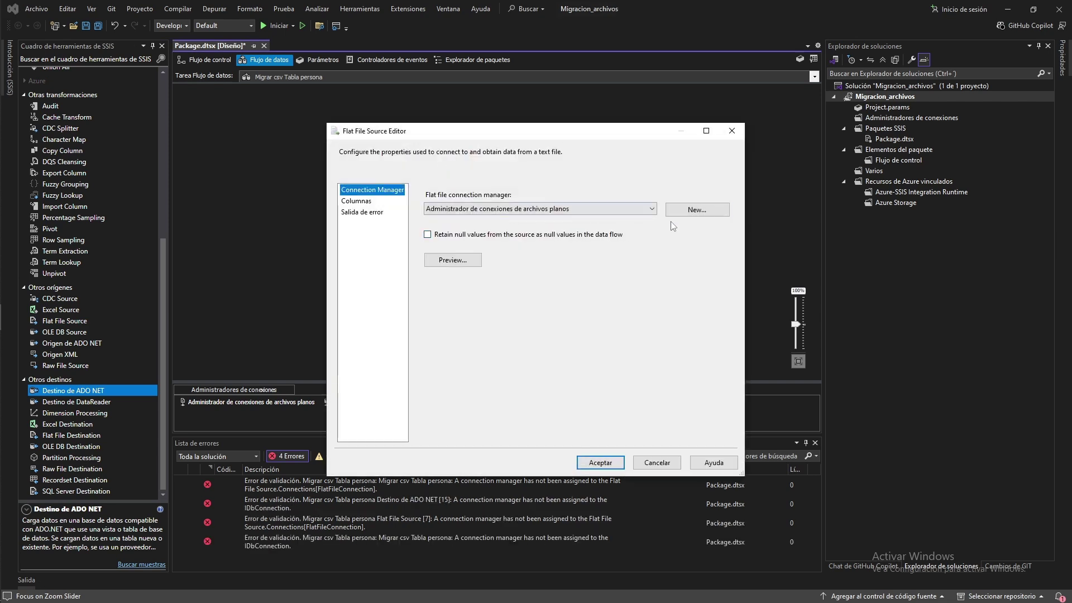
pyautogui.click(604, 210)
pyautogui.click(604, 210)
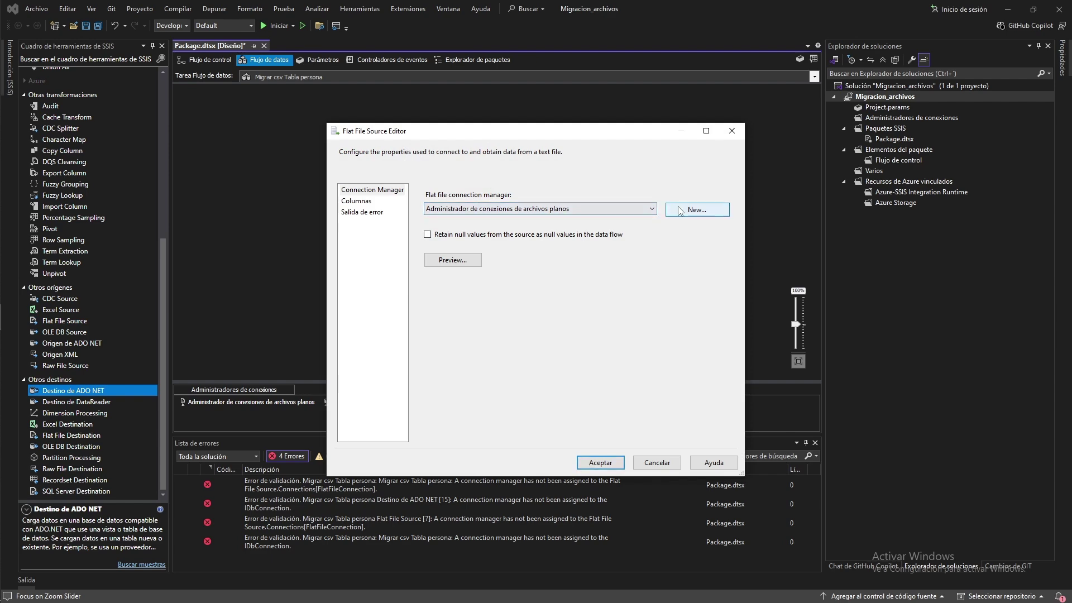
pyautogui.click(680, 209)
pyautogui.click(669, 238)
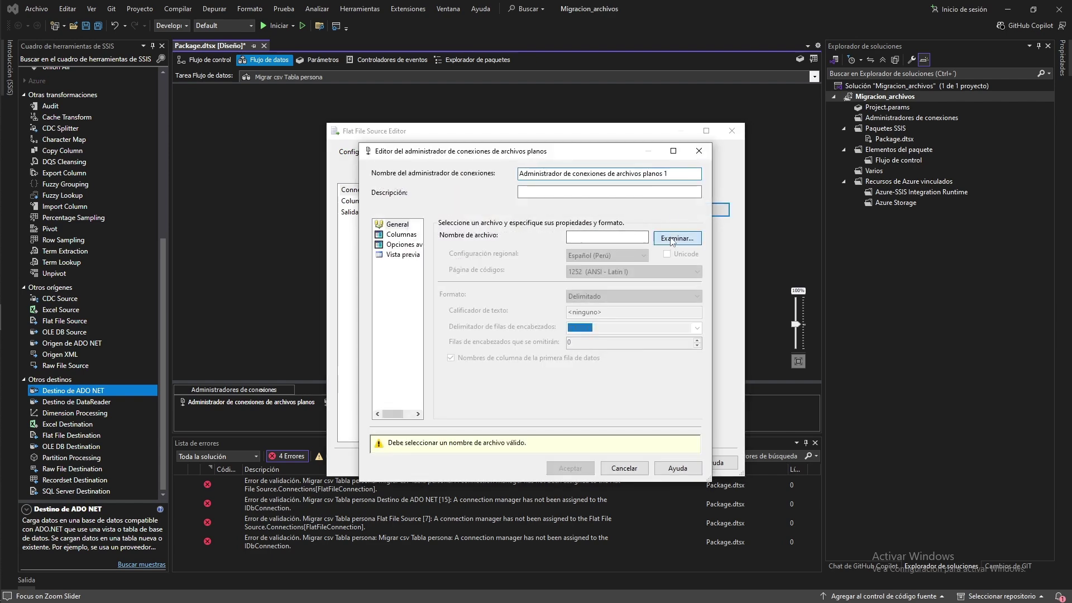
pyautogui.click(829, 426)
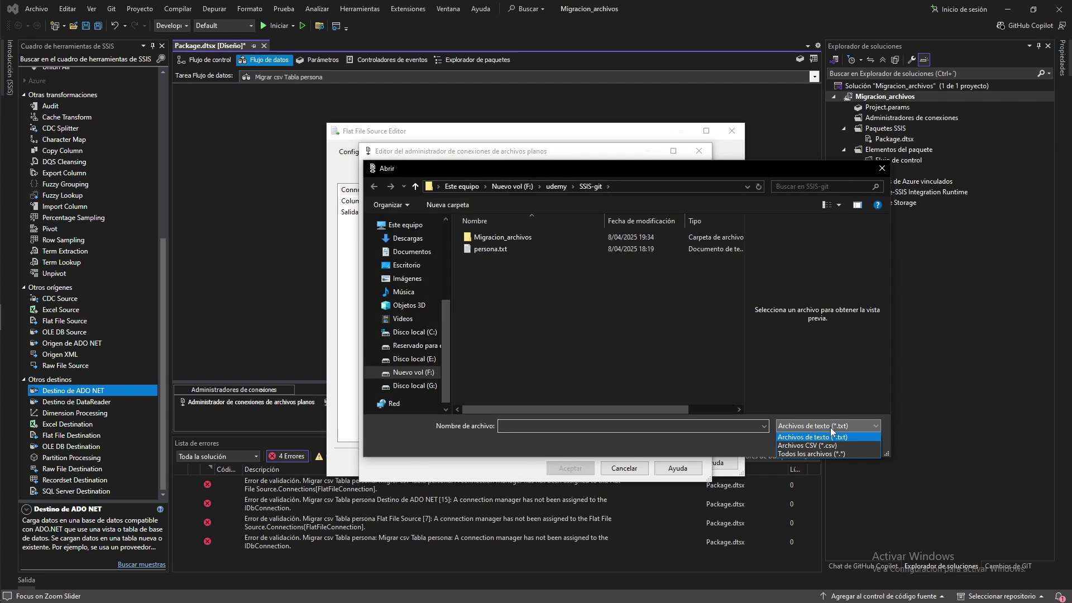
pyautogui.click(820, 446)
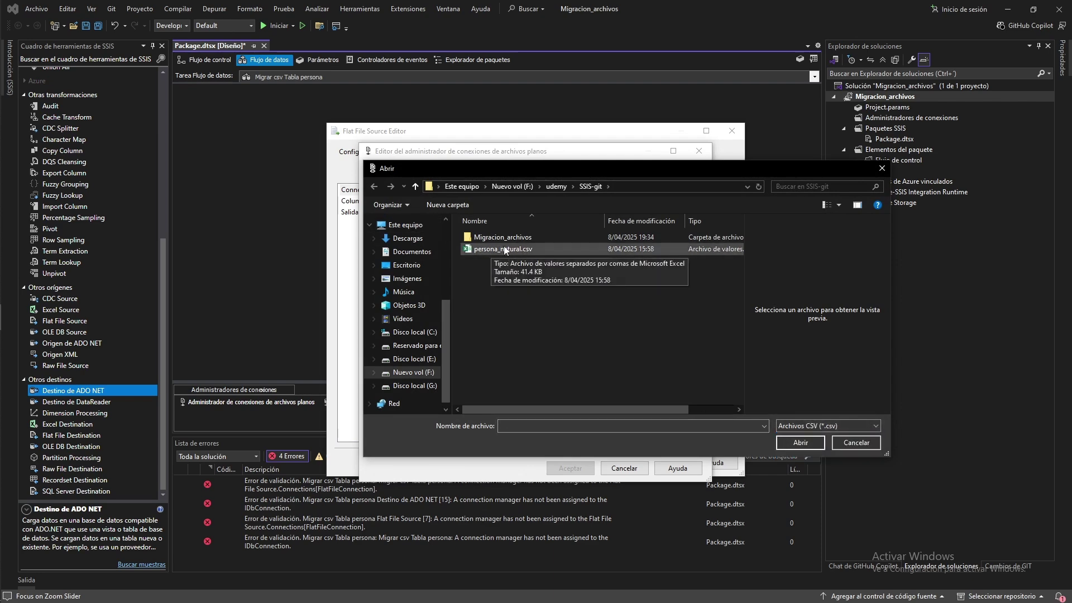
pyautogui.click(504, 249)
pyautogui.click(800, 442)
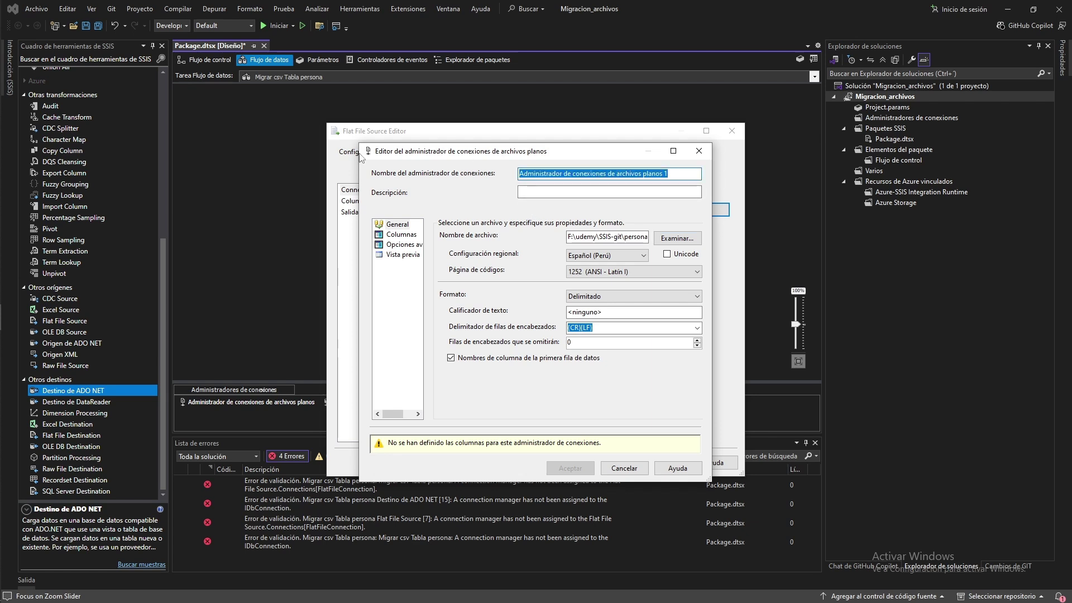
# - Name the connection manager "Adminitar conexion csv" and load its comma-delimited columns
pyautogui.write('Adminitar conexion csc')
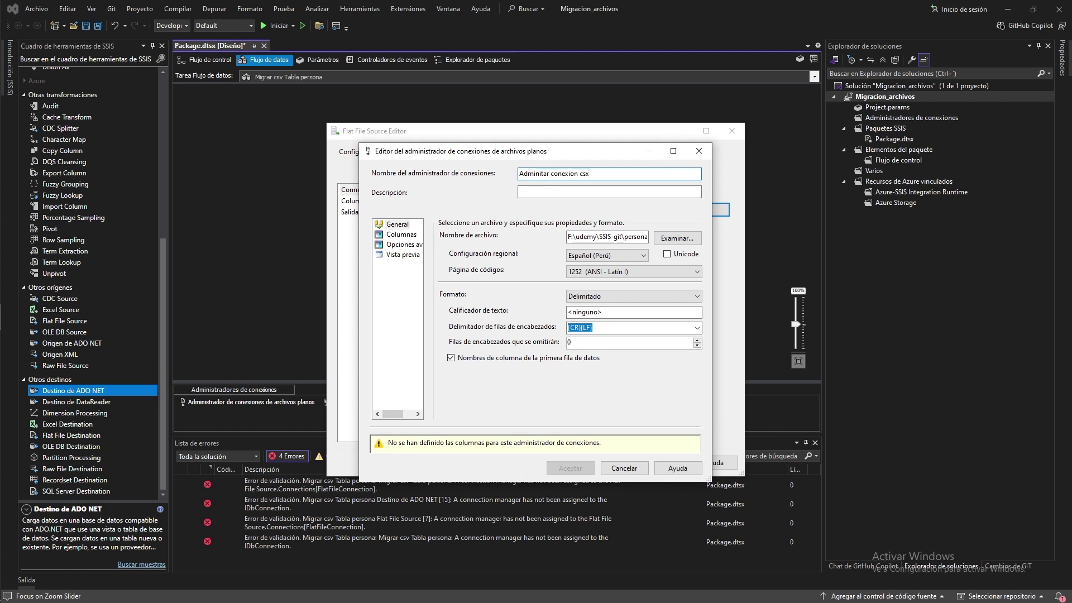
pyautogui.press('BackSpace')
pyautogui.write('v')
pyautogui.click(392, 237)
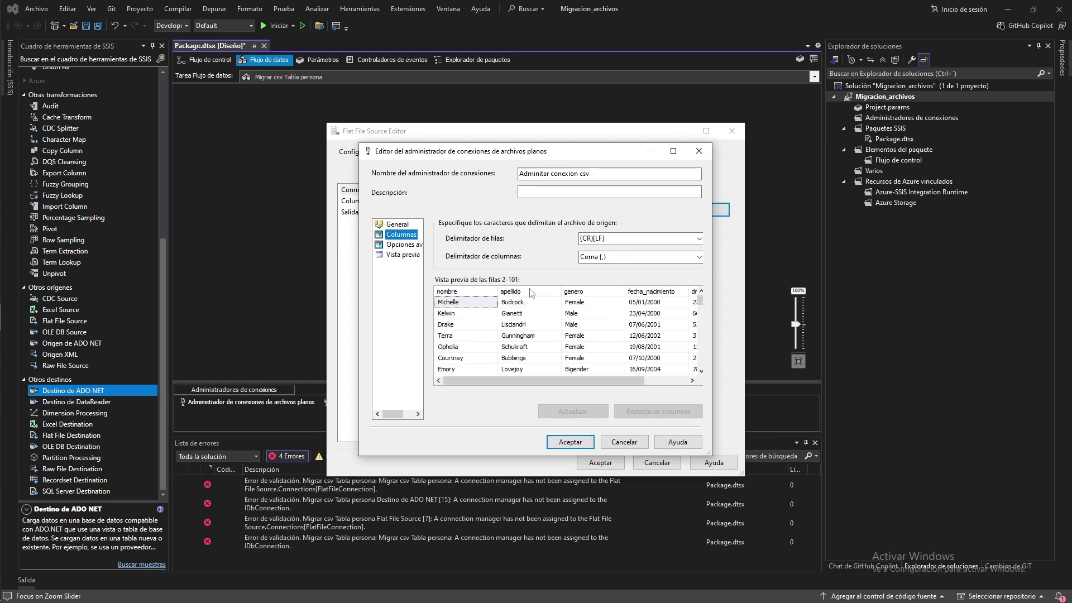
pyautogui.moveTo(553, 380)
pyautogui.mouseDown()
pyautogui.moveTo(650, 382)
pyautogui.moveTo(545, 383)
pyautogui.mouseUp()
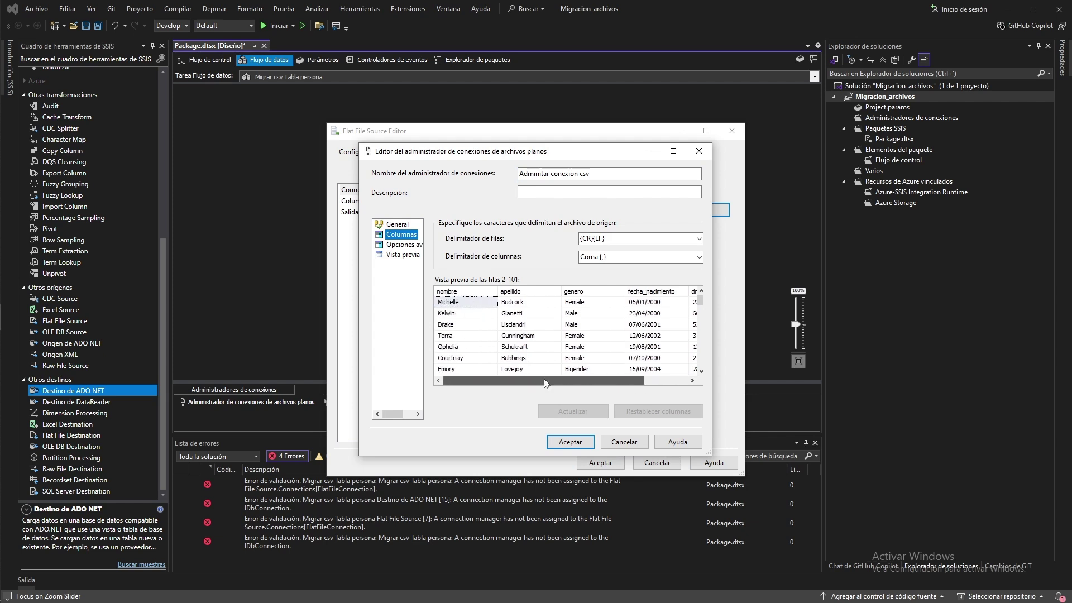
# - Review each csv column's advanced properties and set the data type of fecha_nacimiento to date [DT_DATE]
pyautogui.click(393, 245)
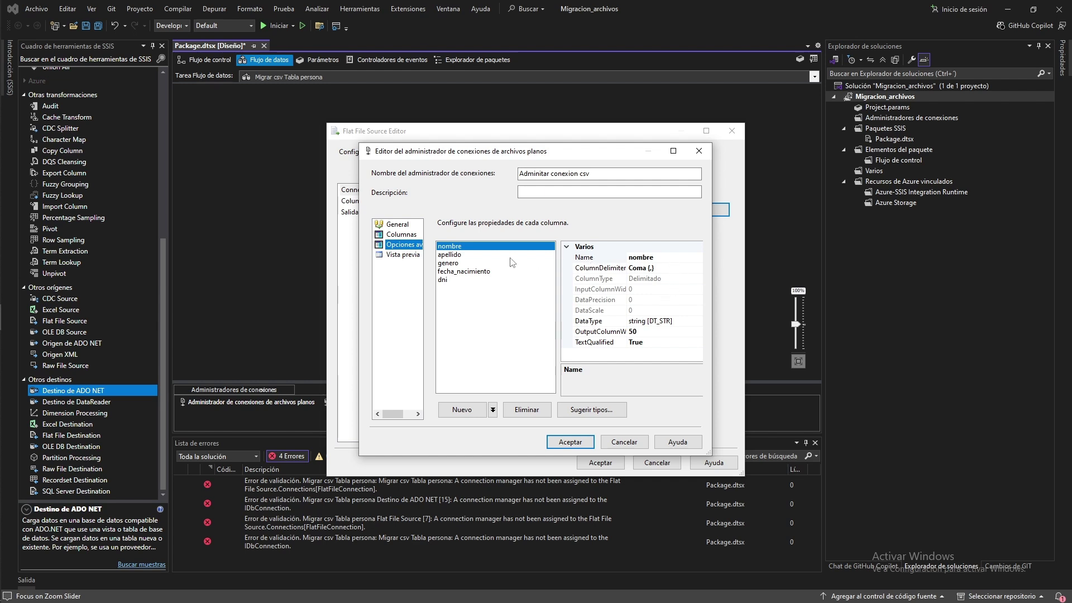
pyautogui.click(448, 256)
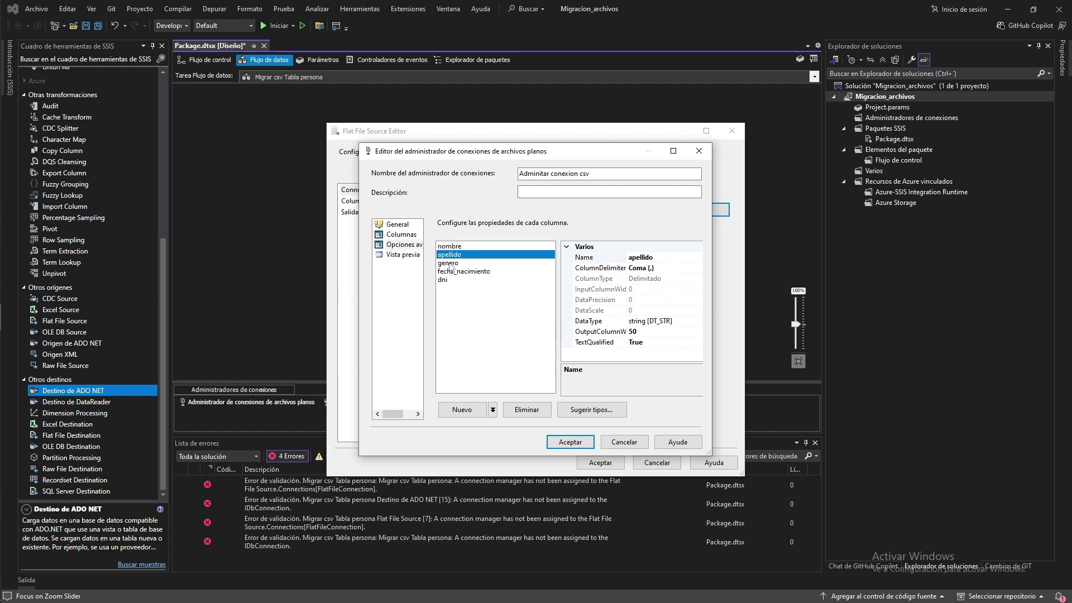
pyautogui.click(450, 264)
pyautogui.click(452, 271)
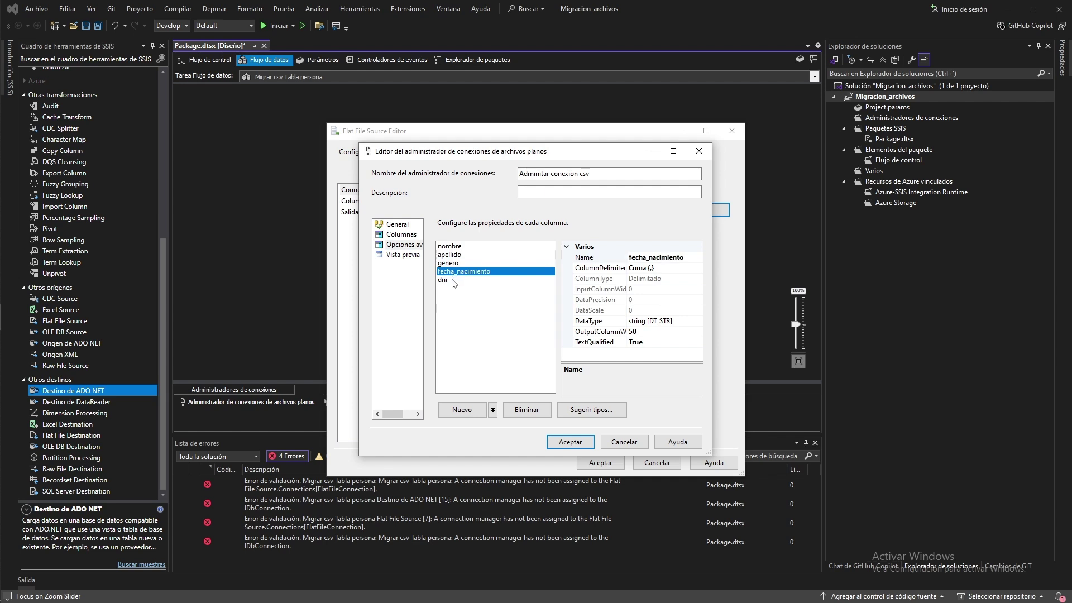
pyautogui.click(454, 280)
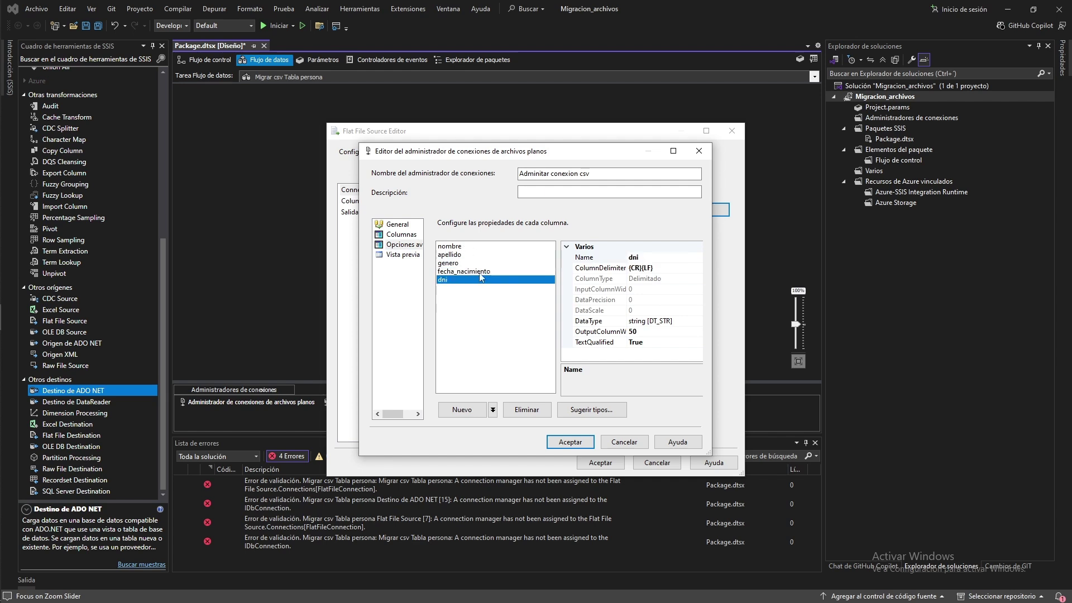
pyautogui.click(462, 272)
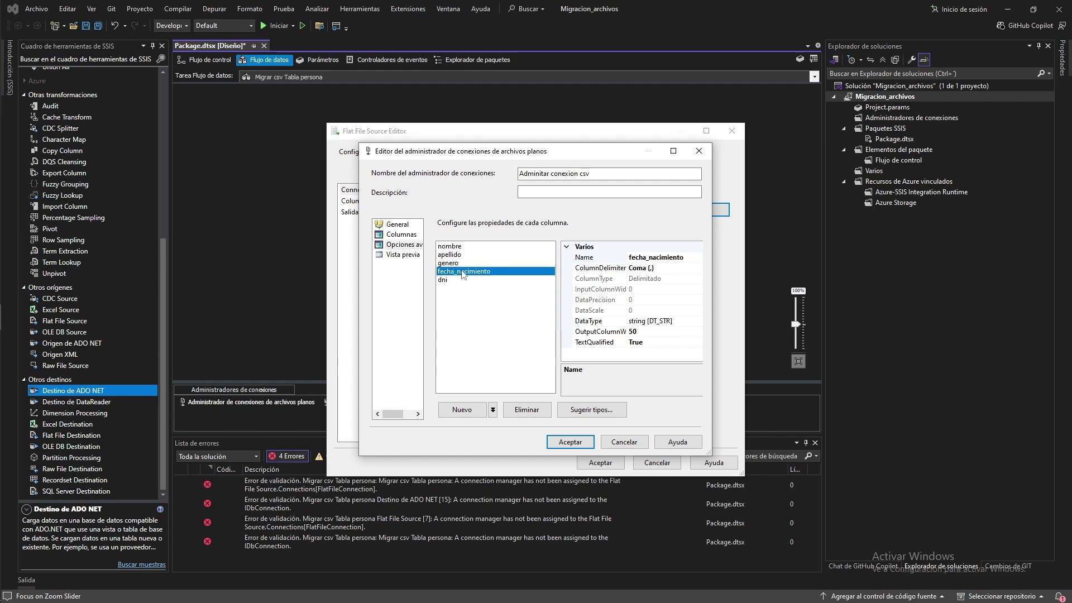
pyautogui.click(672, 321)
pyautogui.click(698, 321)
pyautogui.scroll(2, 539, 383)
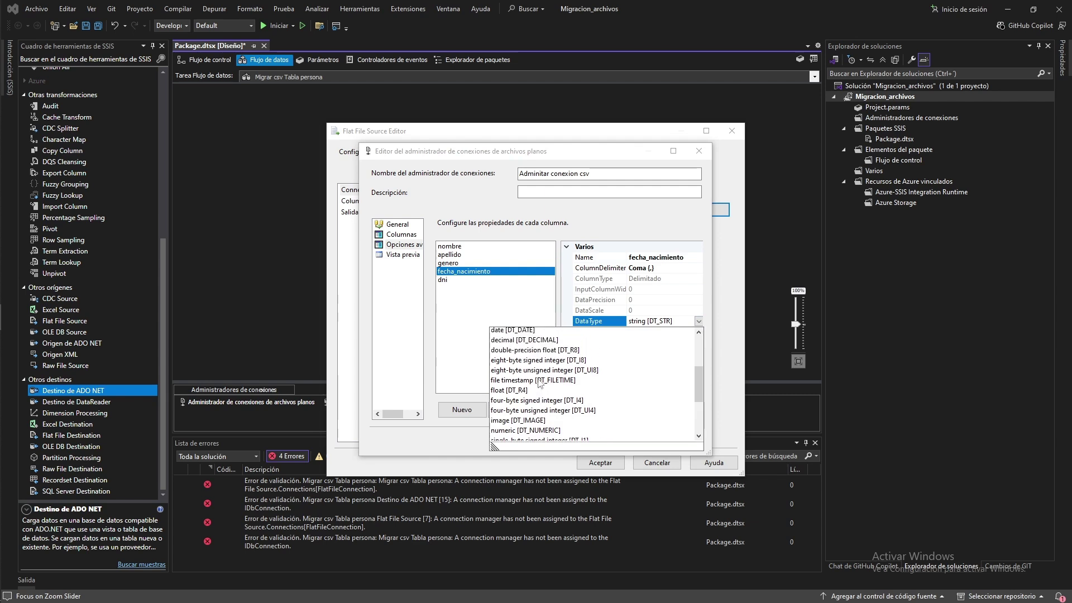
pyautogui.click(527, 363)
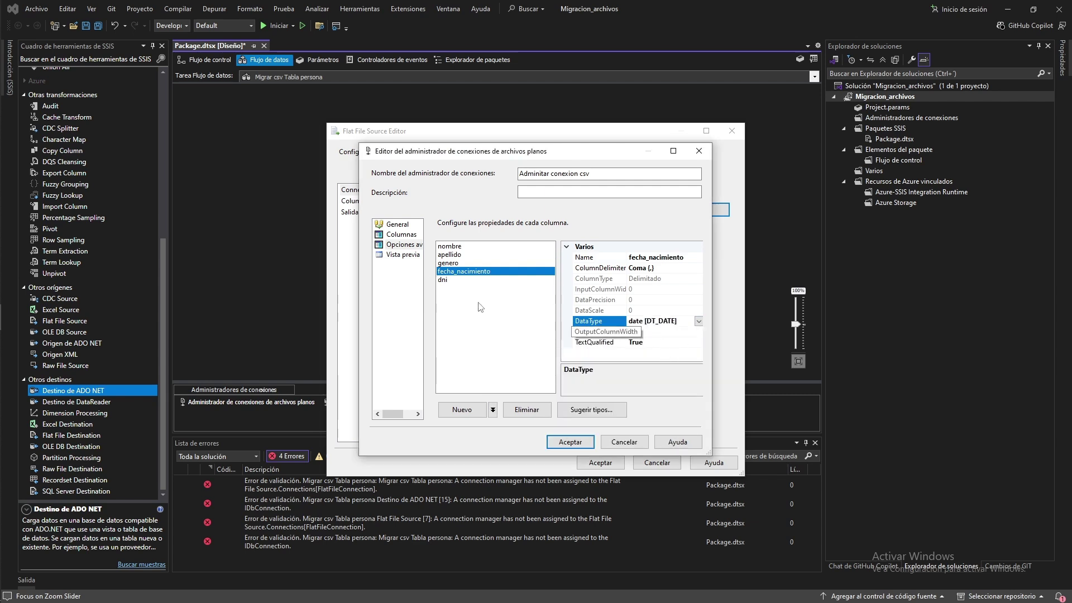
# - Set the data type of the dni column to numeric [DT_NUMERIC]
pyautogui.click(453, 280)
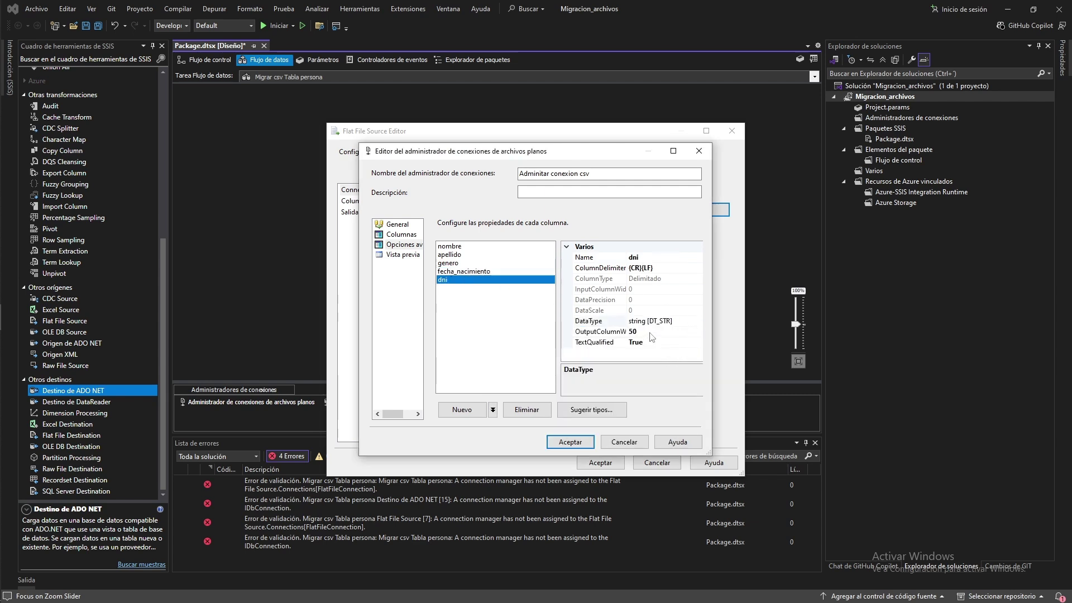
pyautogui.click(667, 321)
pyautogui.click(669, 322)
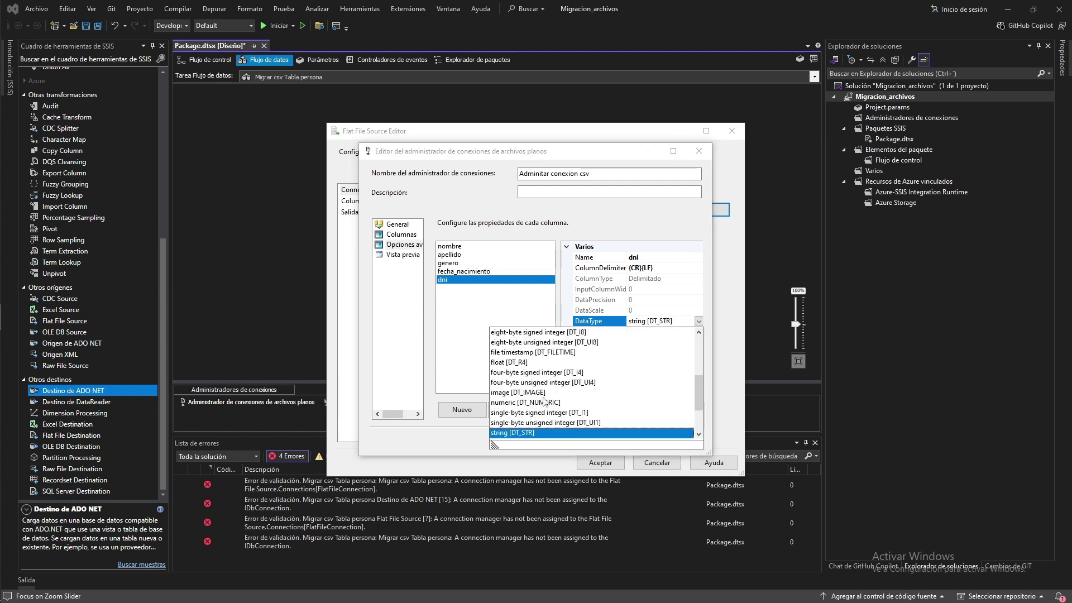
pyautogui.click(525, 403)
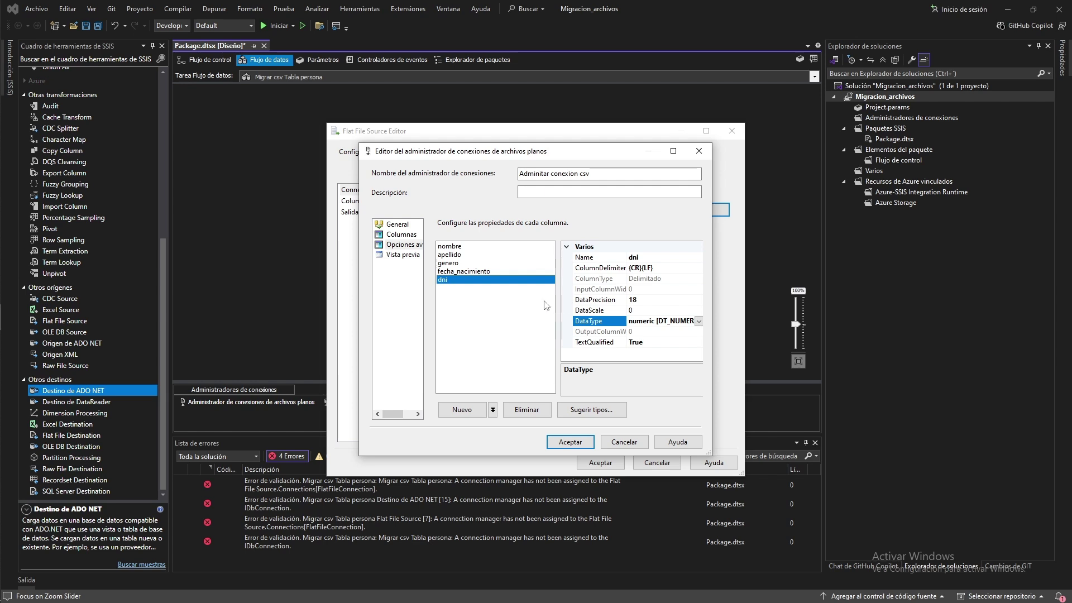
# - Set the output column width of both the apellido and nombre columns to 100
pyautogui.click(473, 273)
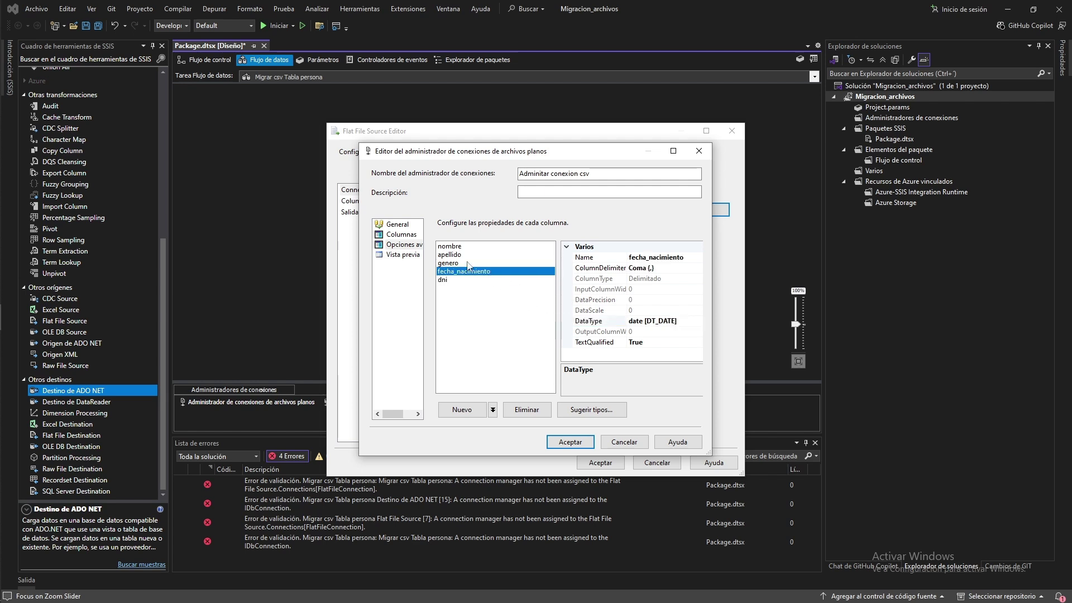
pyautogui.click(468, 264)
pyautogui.click(646, 332)
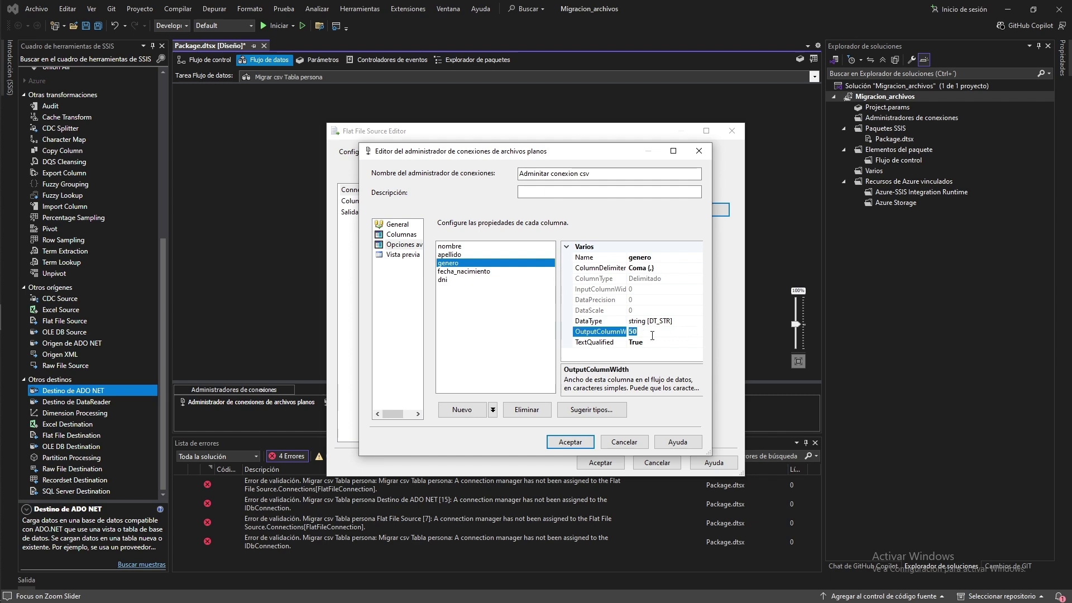
pyautogui.click(449, 255)
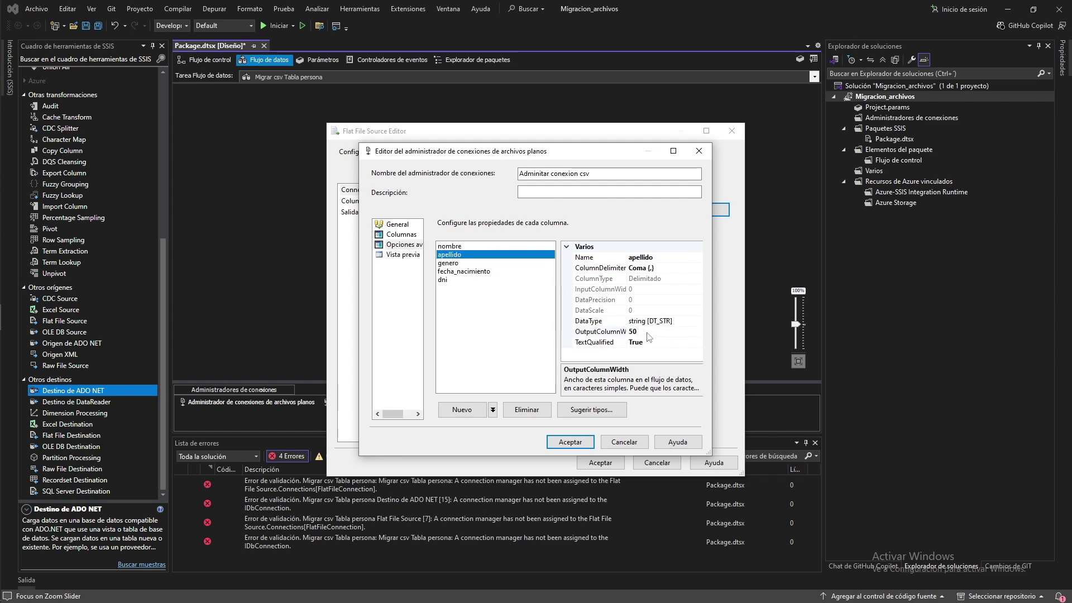
pyautogui.click(593, 332)
pyautogui.write('100')
pyautogui.click(469, 246)
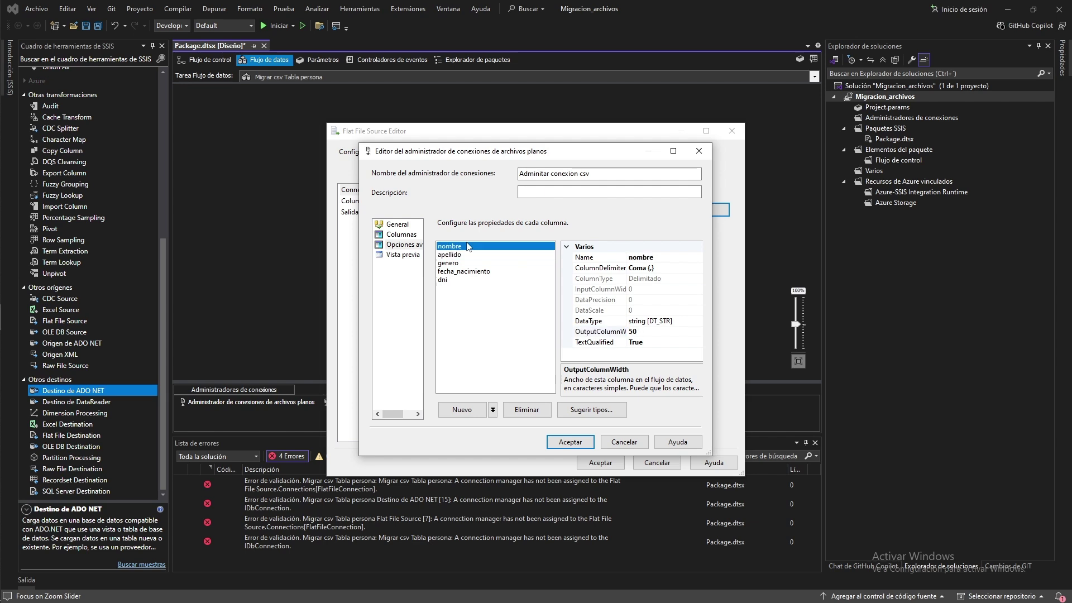
pyautogui.click(650, 331)
pyautogui.press('BackSpace')
pyautogui.press('BackSpace')
pyautogui.write('100')
pyautogui.press('Return')
# - Preview the csv rows and accept the connection manager and the Flat File Source configuration
pyautogui.click(400, 255)
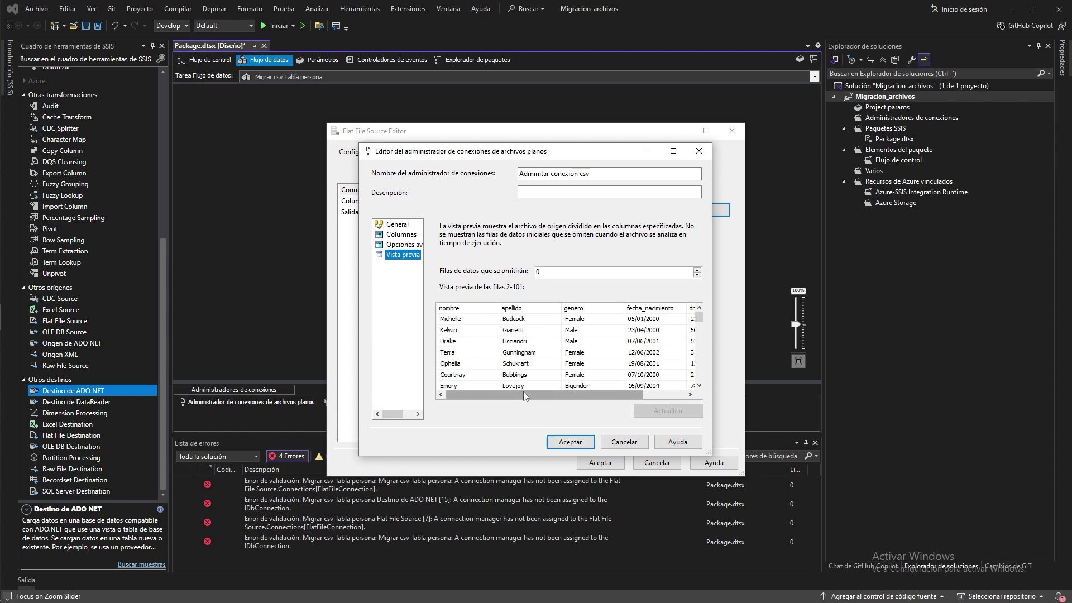
pyautogui.moveTo(523, 394); pyautogui.dragTo(480, 398)
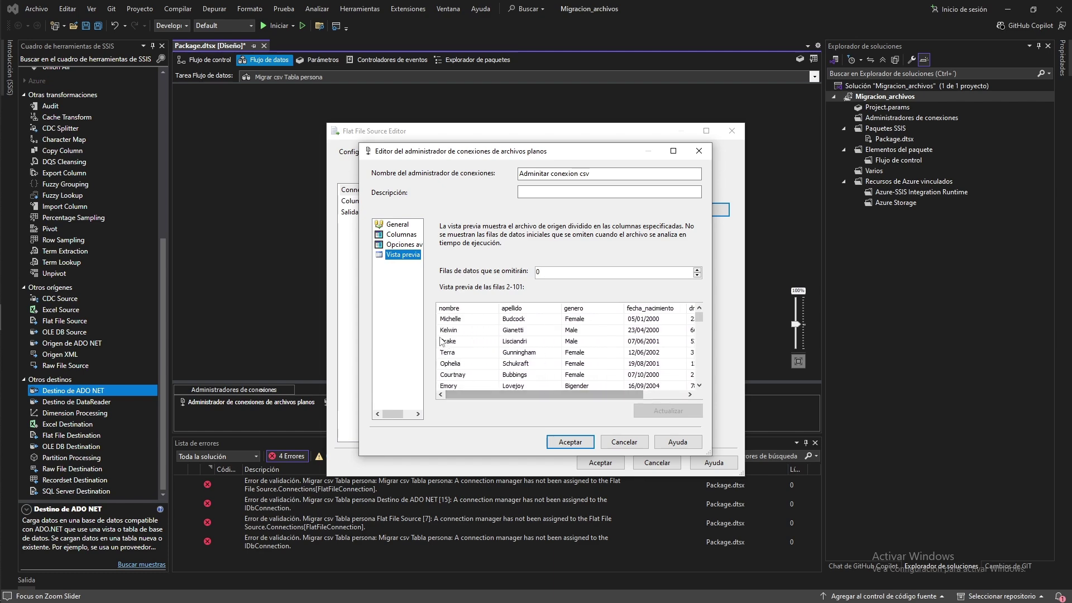
pyautogui.click(566, 440)
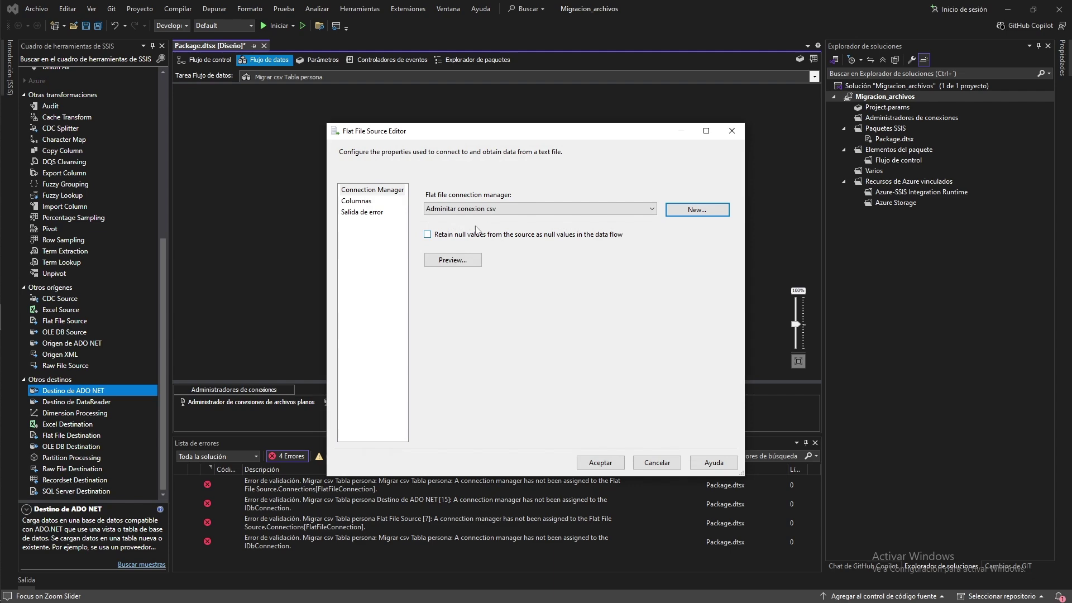
pyautogui.click(452, 260)
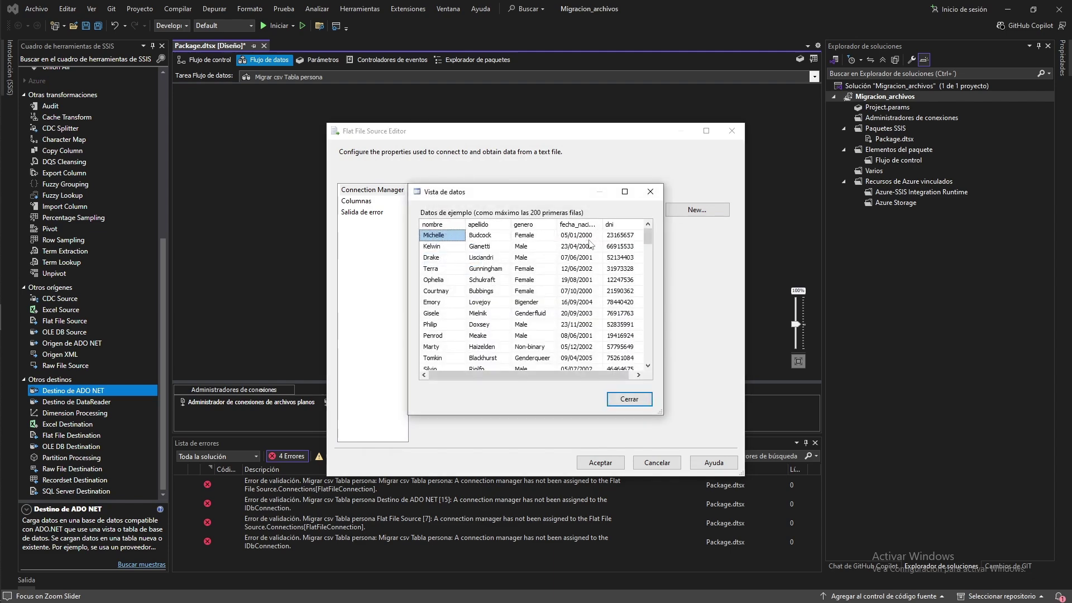
pyautogui.click(629, 398)
pyautogui.click(599, 463)
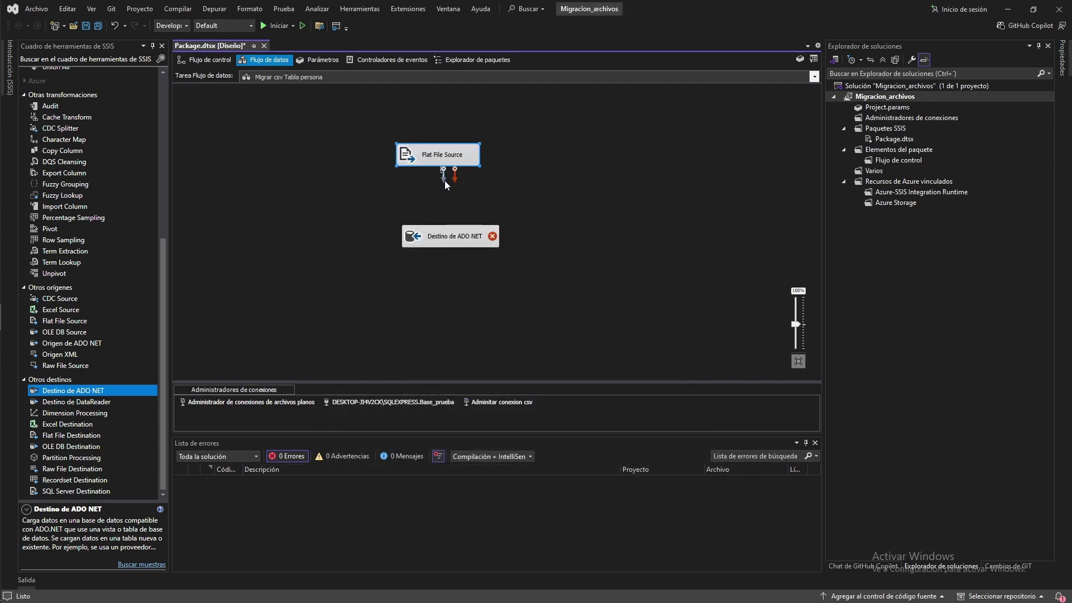
# - Connect the Flat File Source to the ADO NET destination and set the destination table to "dbo"."persona"
pyautogui.doubleClick(449, 235)
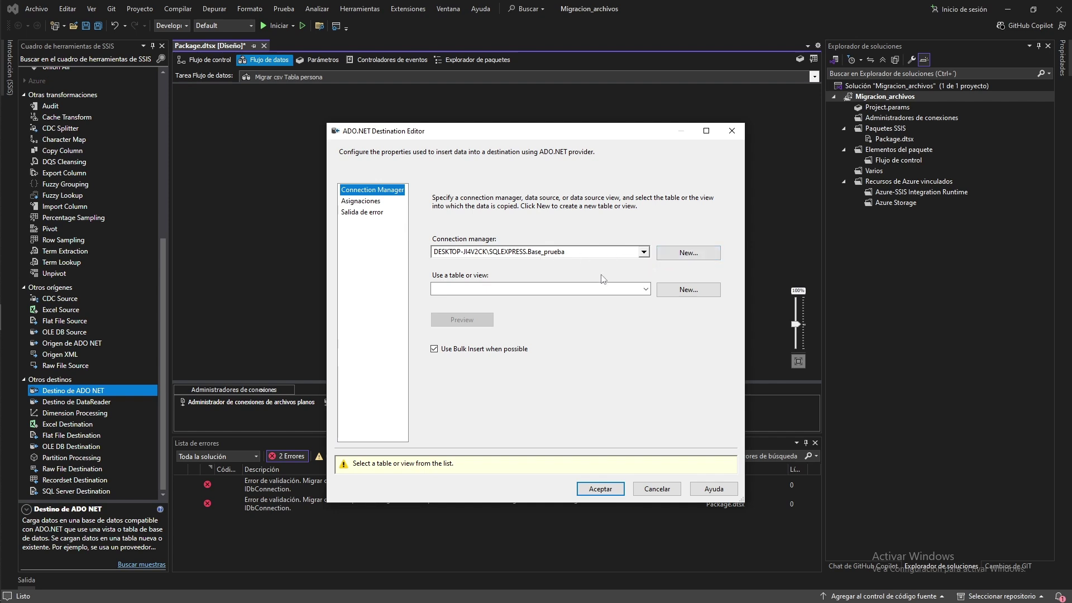
pyautogui.click(646, 289)
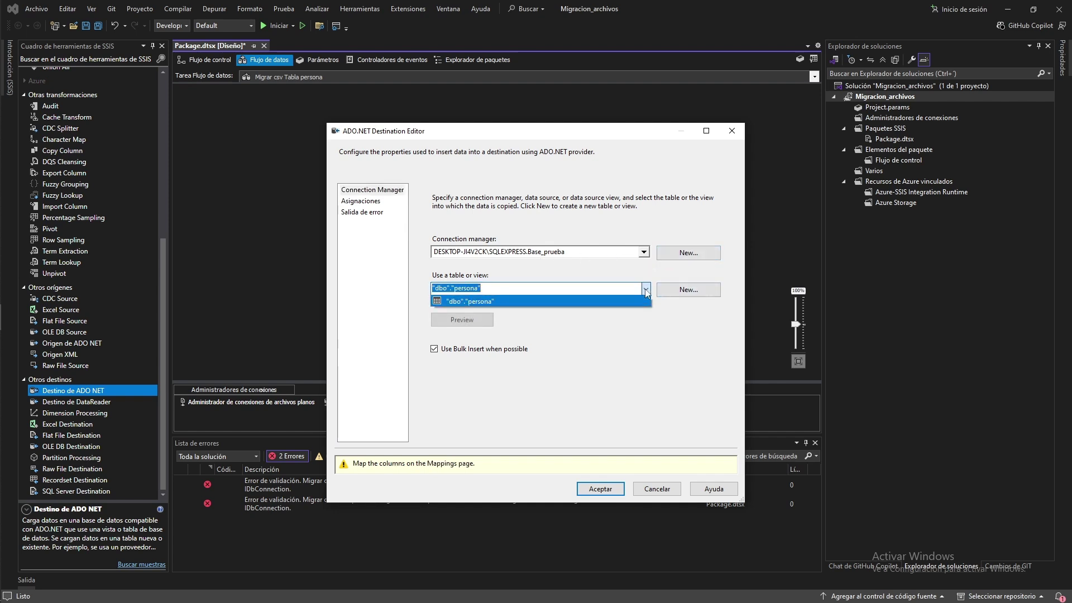
pyautogui.click(508, 300)
# - Map the csv columns to the persona table columns, leaving id_persona omitted, and accept the ADO NET destination configuration
pyautogui.click(360, 202)
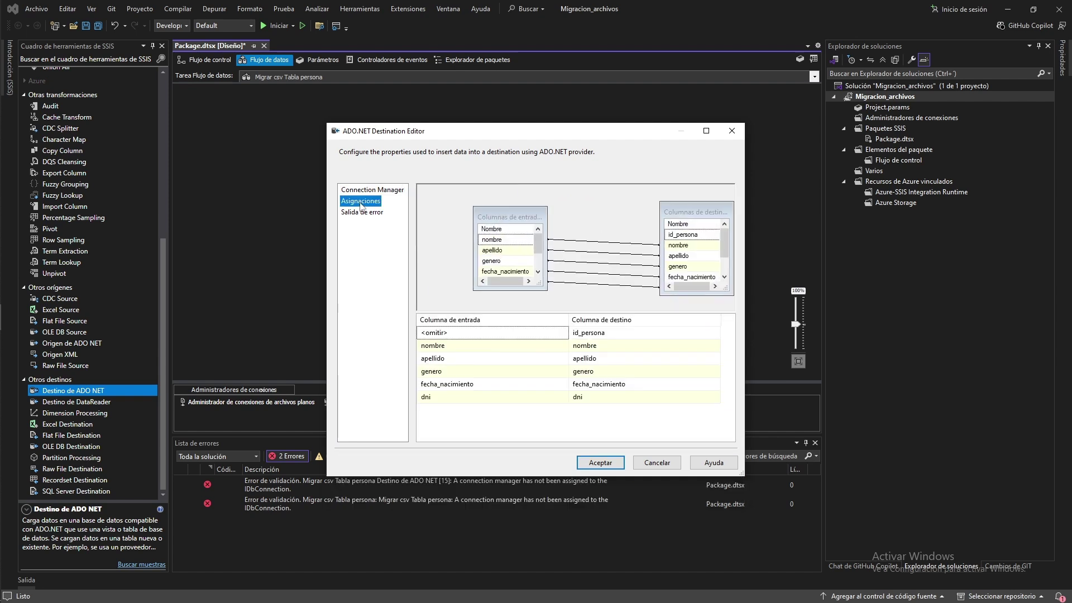
pyautogui.moveTo(536, 313); pyautogui.dragTo(535, 334)
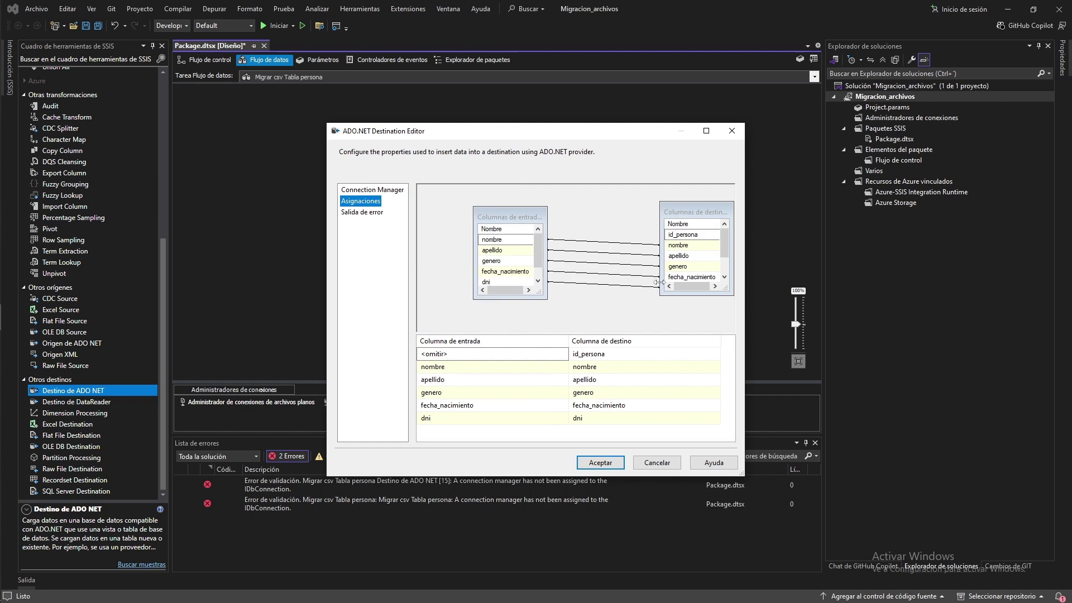
pyautogui.moveTo(674, 294); pyautogui.dragTo(674, 310)
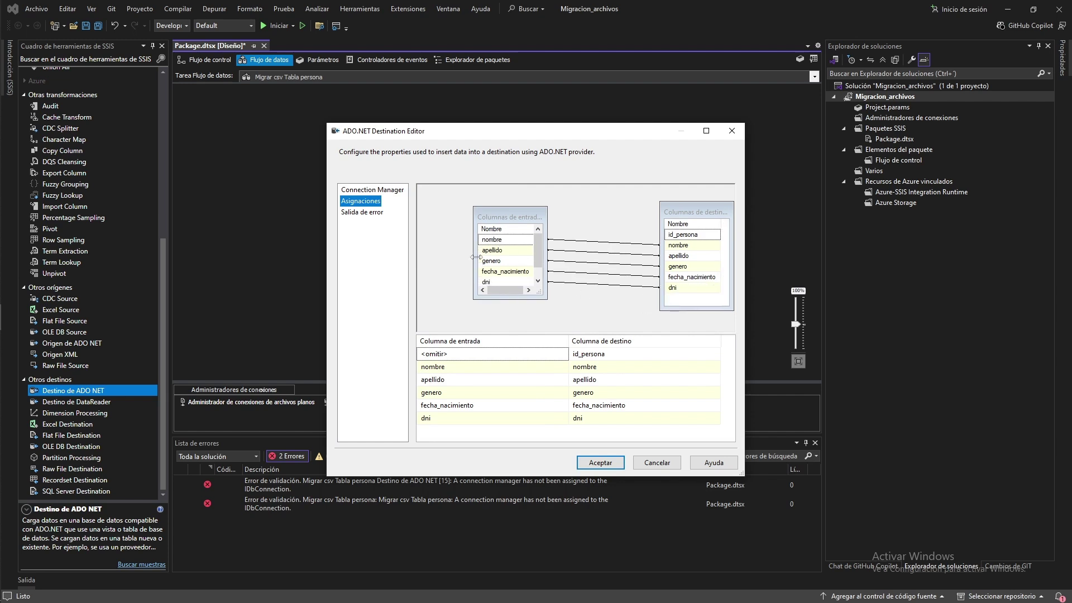
pyautogui.scroll(-1, 512, 278)
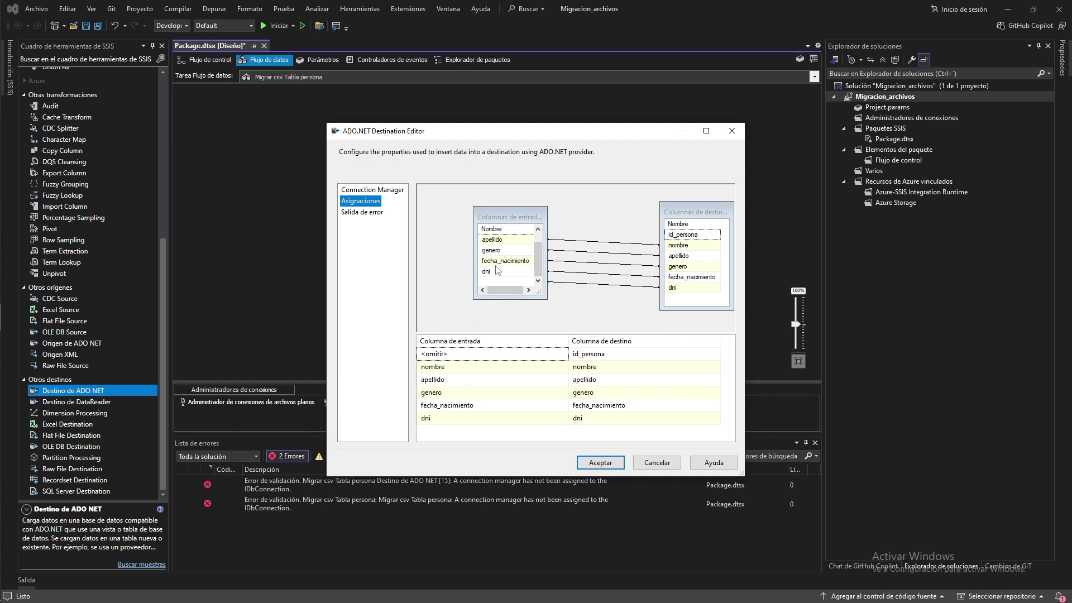
pyautogui.scroll(1, 503, 245)
pyautogui.moveTo(494, 298); pyautogui.dragTo(495, 310)
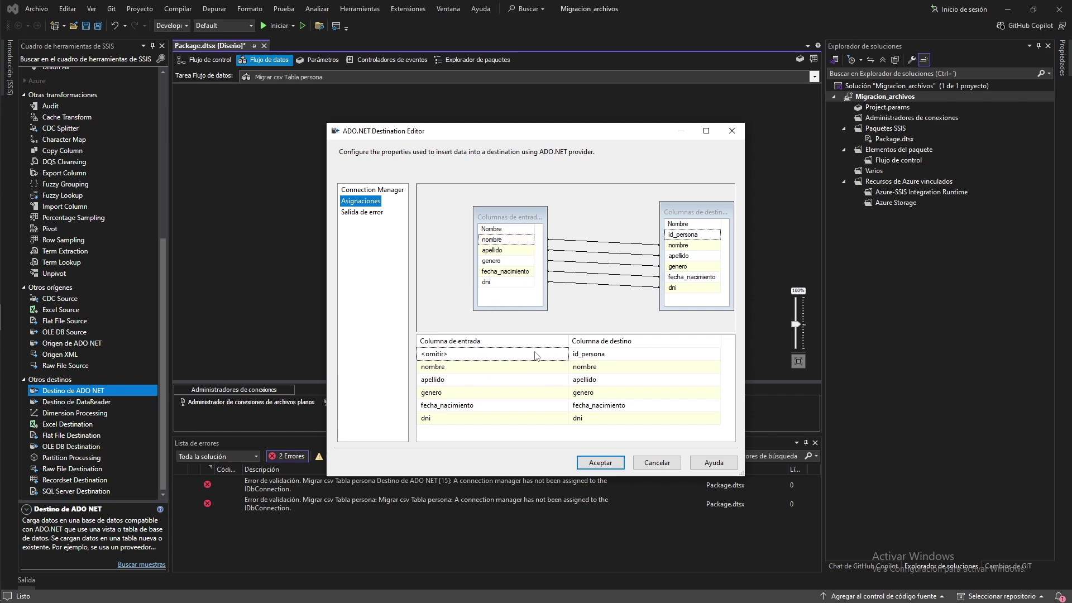
pyautogui.click(600, 462)
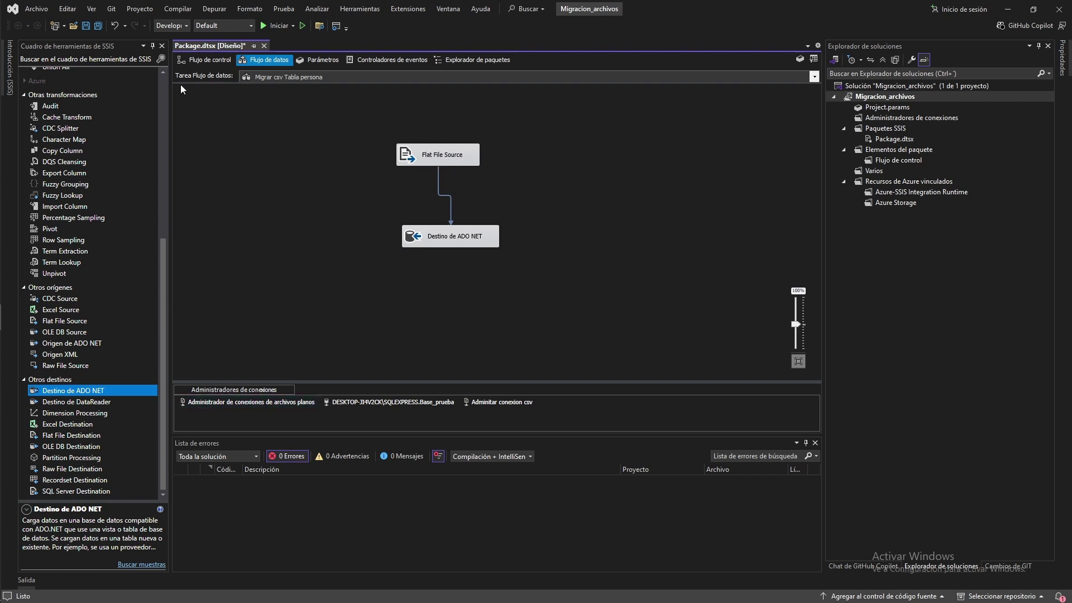
# - Open the Migrar excel Tabla persona data flow and add an Excel Source with an ADO NET destination below it
pyautogui.click(202, 60)
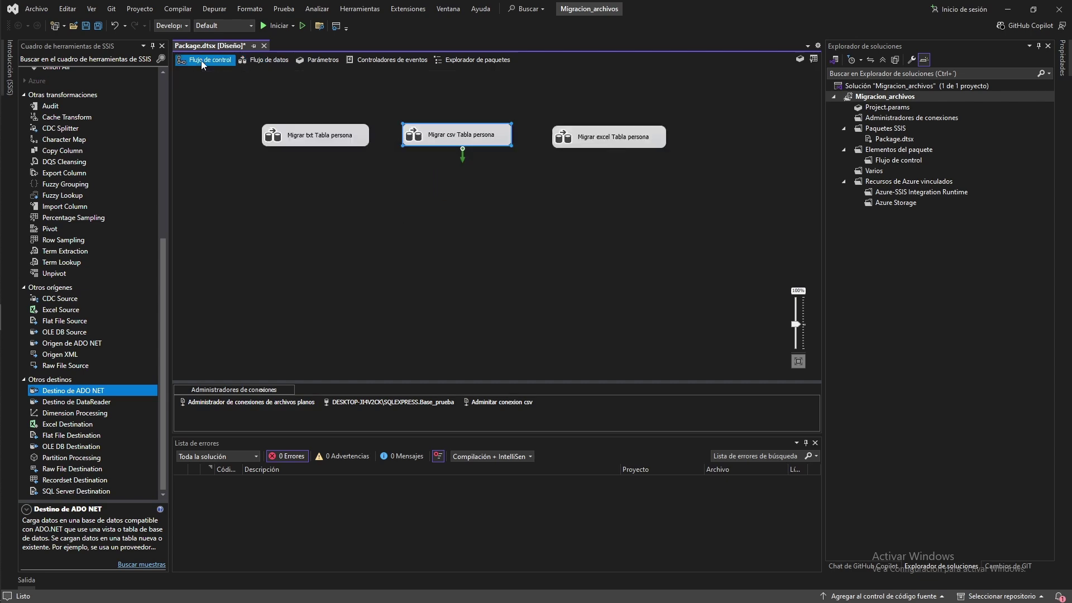
pyautogui.click(636, 182)
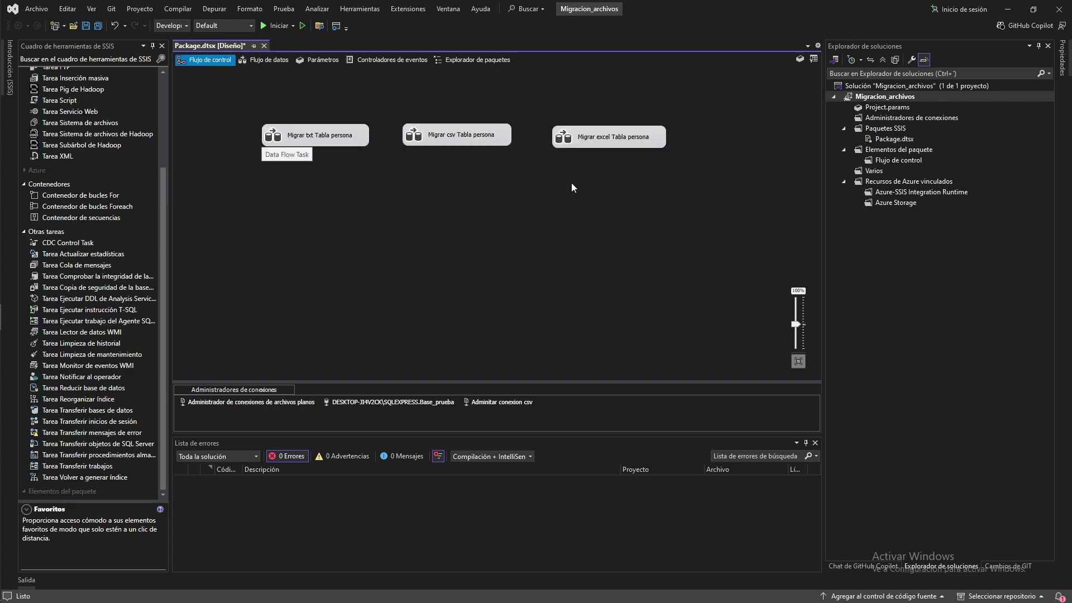
pyautogui.doubleClick(602, 141)
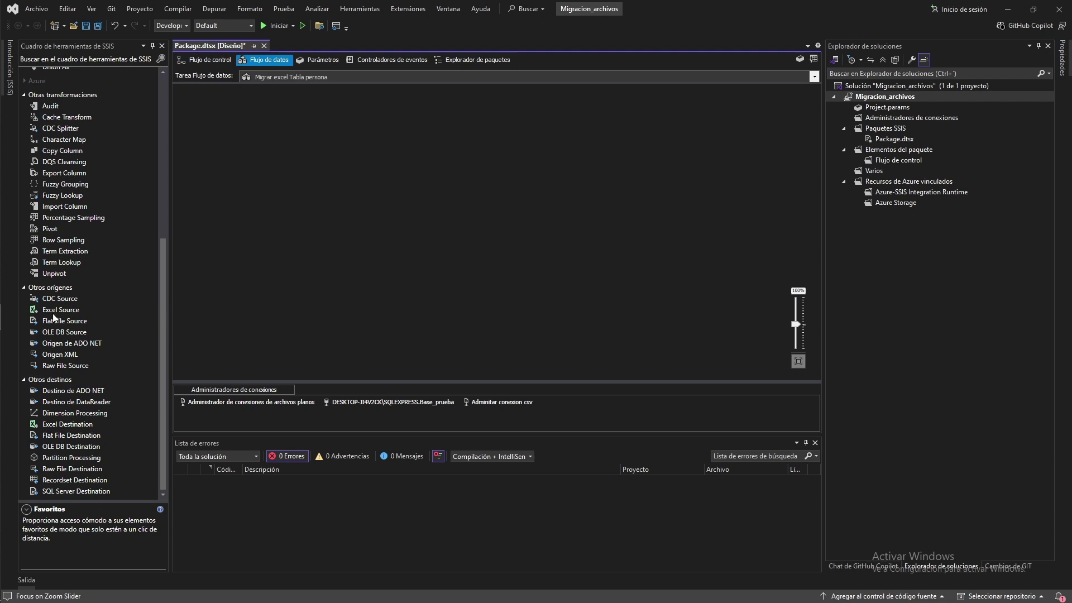
pyautogui.moveTo(42, 312); pyautogui.dragTo(264, 242)
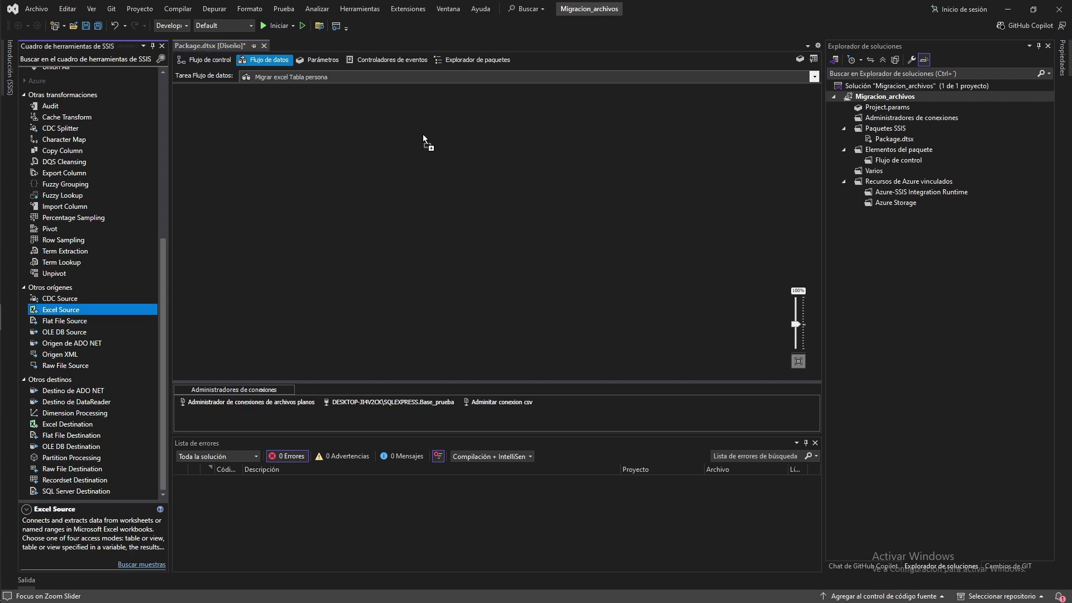
pyautogui.moveTo(423, 135); pyautogui.dragTo(422, 134)
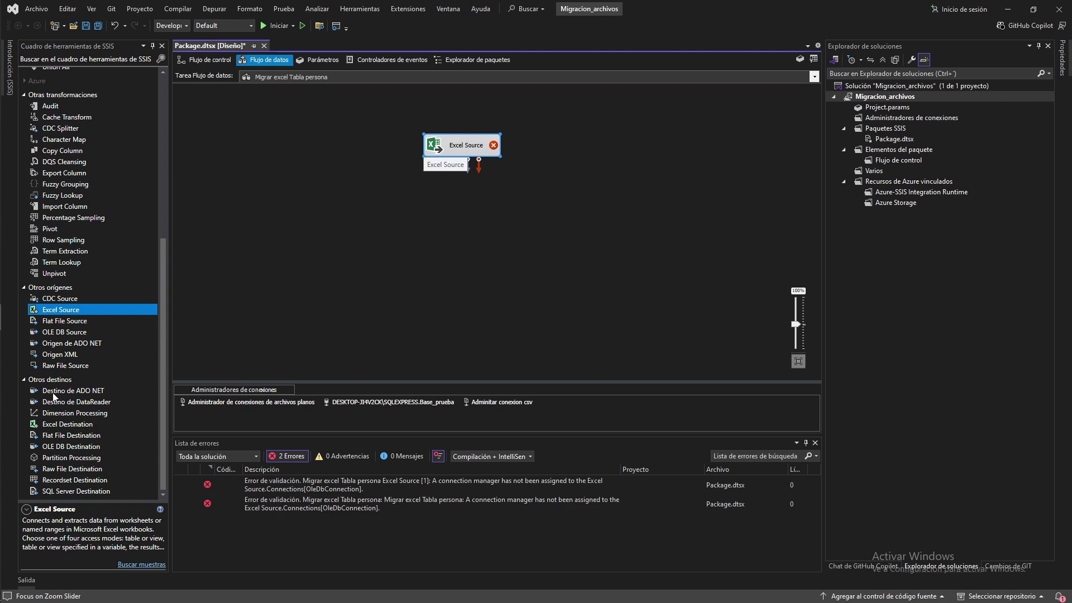
pyautogui.moveTo(54, 394); pyautogui.dragTo(227, 348)
pyautogui.moveTo(450, 233); pyautogui.dragTo(435, 215)
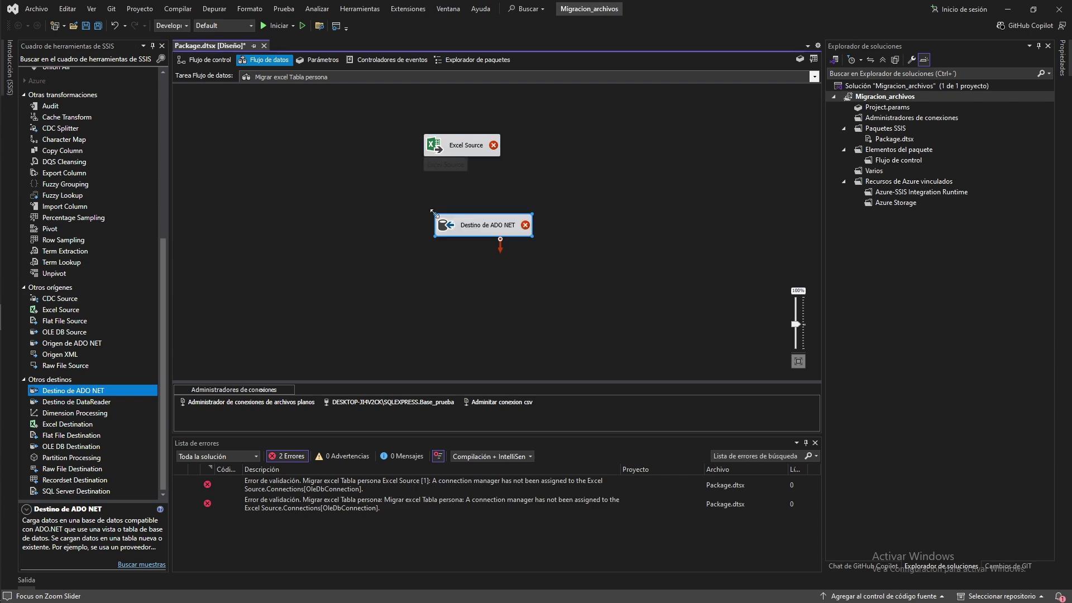
# - Create an Excel connection manager for the Excel Source using F:\udemy\SSIS-git\personas.xlsx with version Microsoft Excel 2016
pyautogui.doubleClick(445, 144)
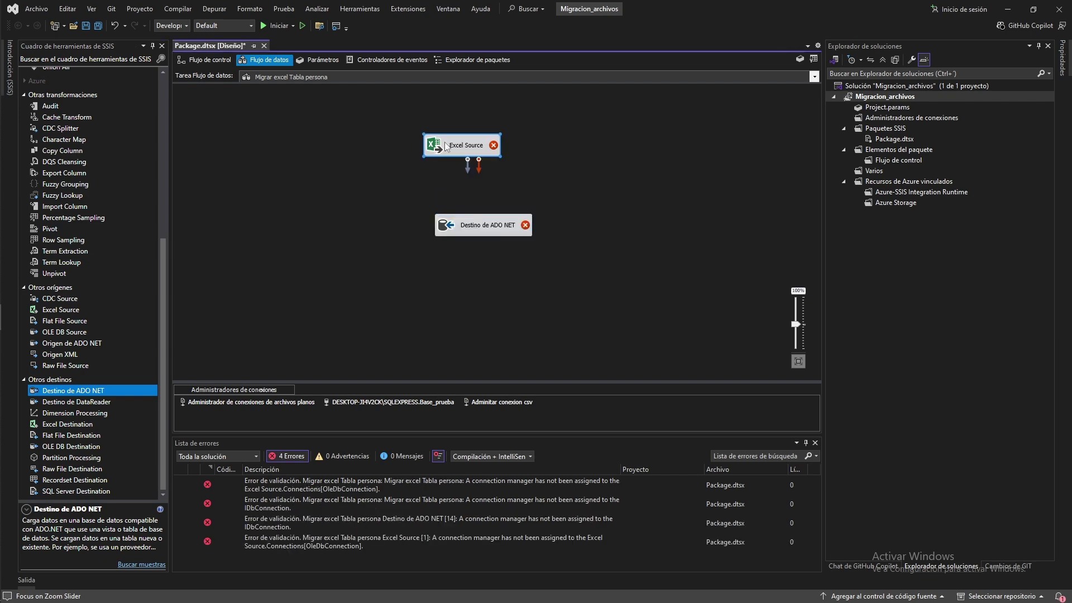
pyautogui.click(699, 245)
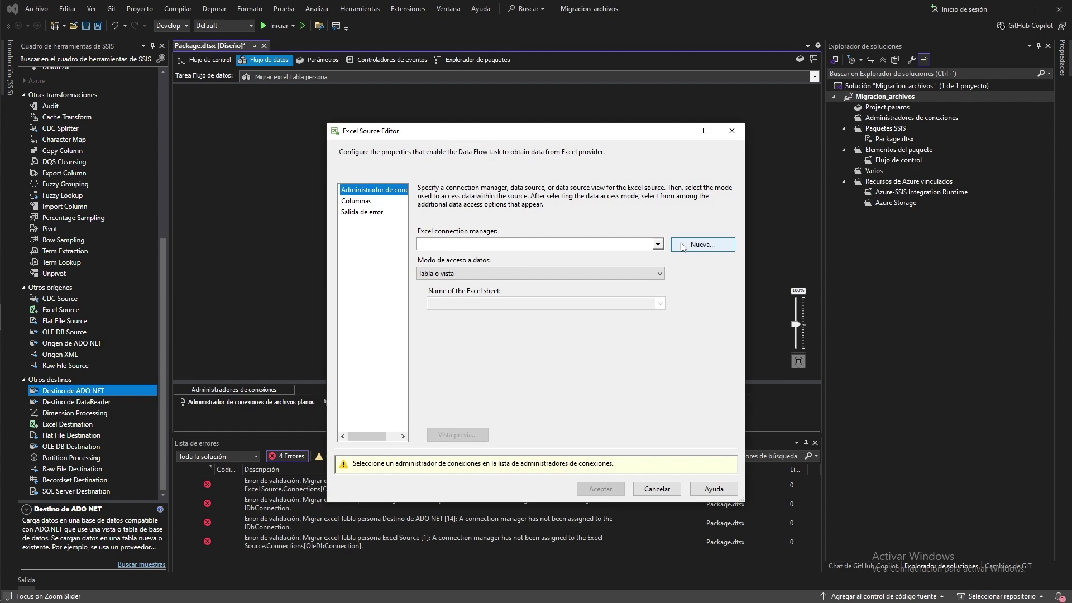
pyautogui.click(656, 304)
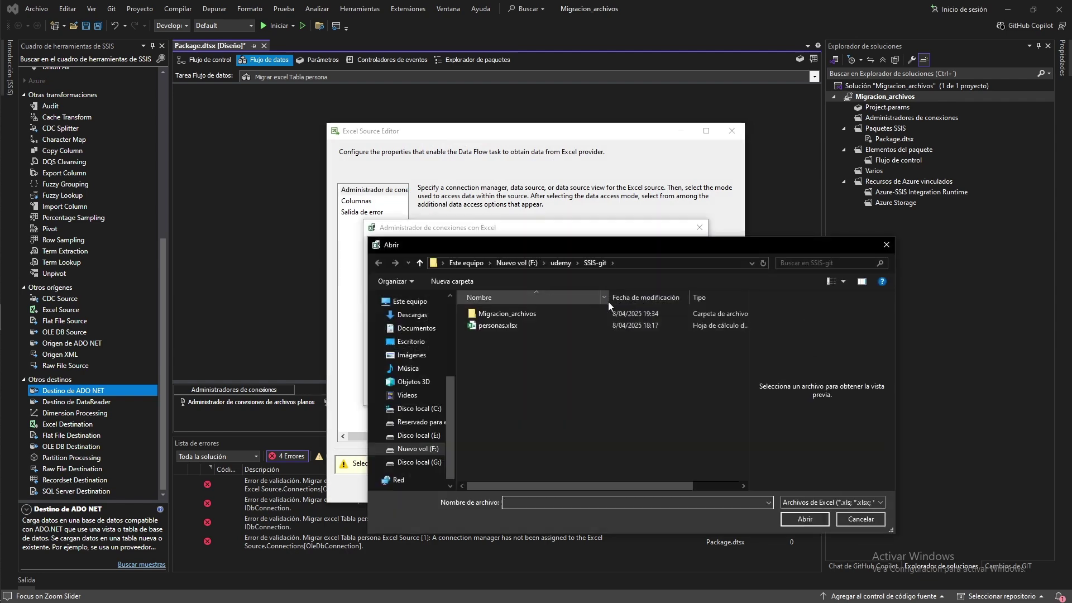
pyautogui.click(495, 327)
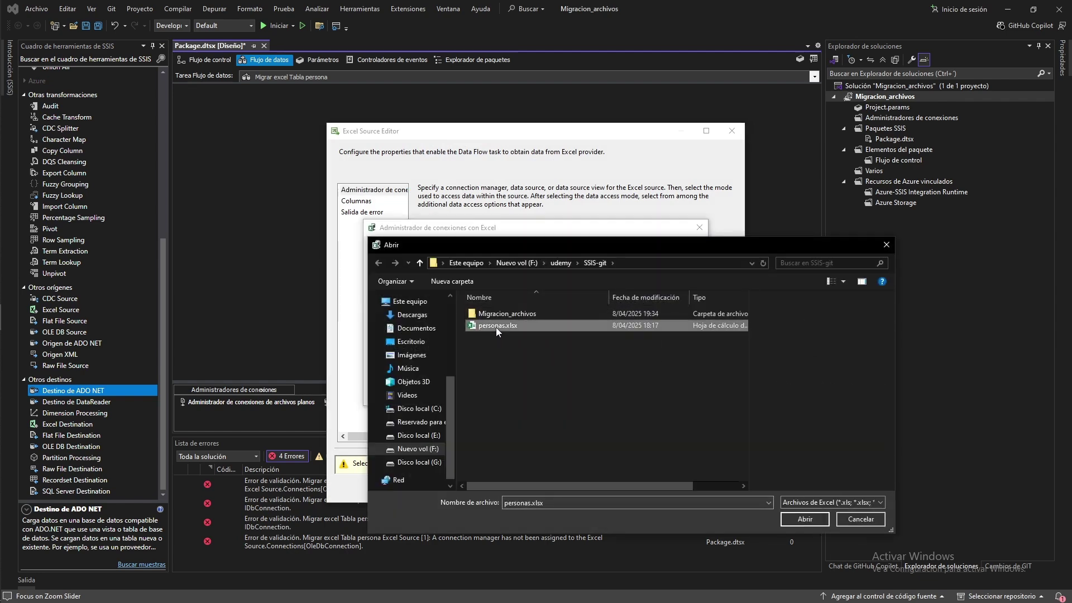
pyautogui.click(799, 521)
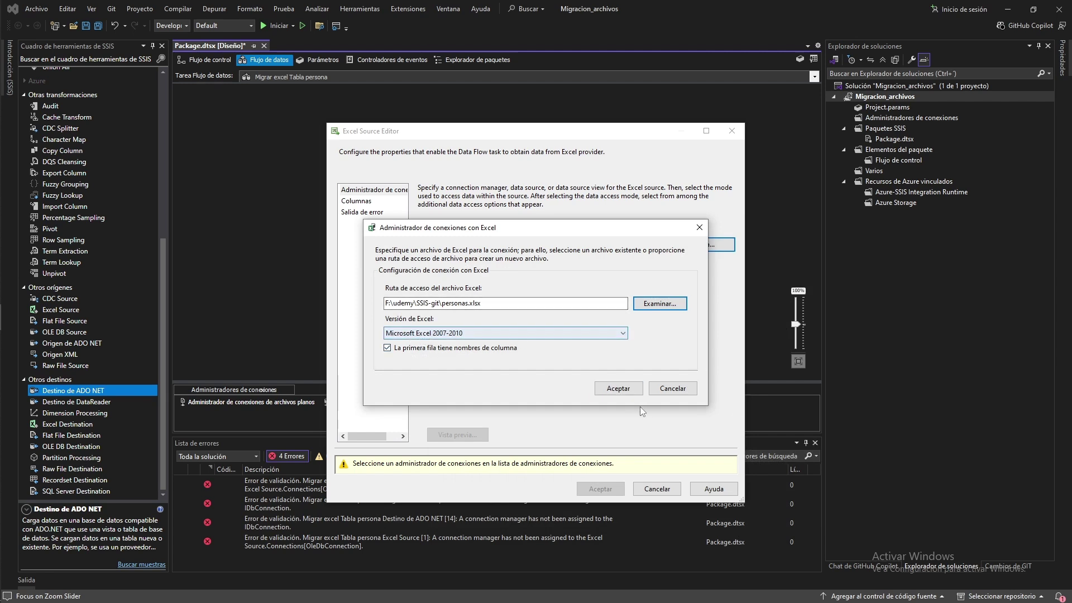
pyautogui.click(561, 332)
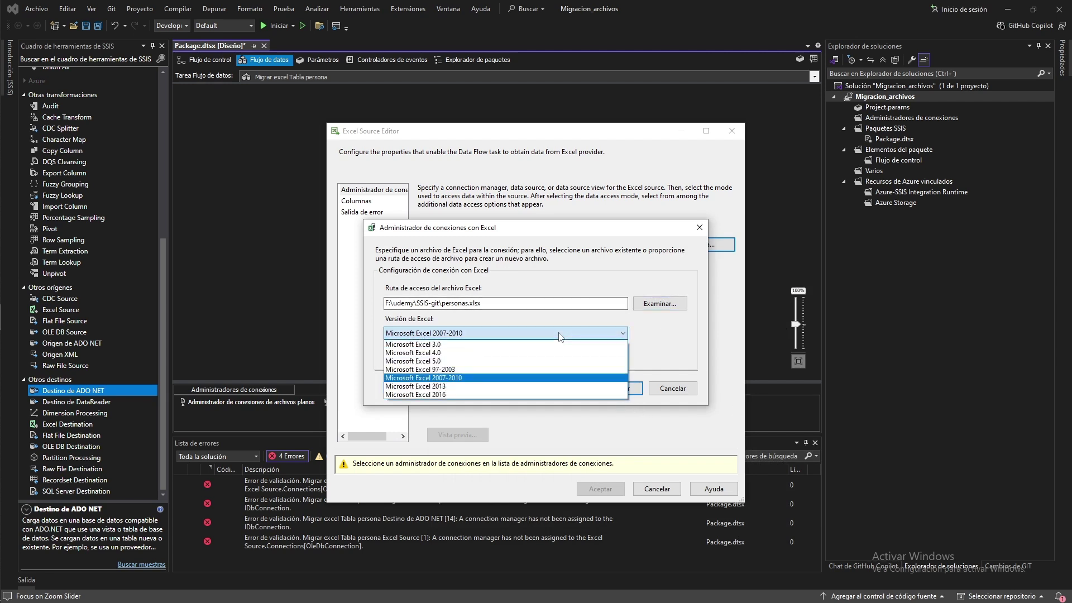
pyautogui.click(470, 394)
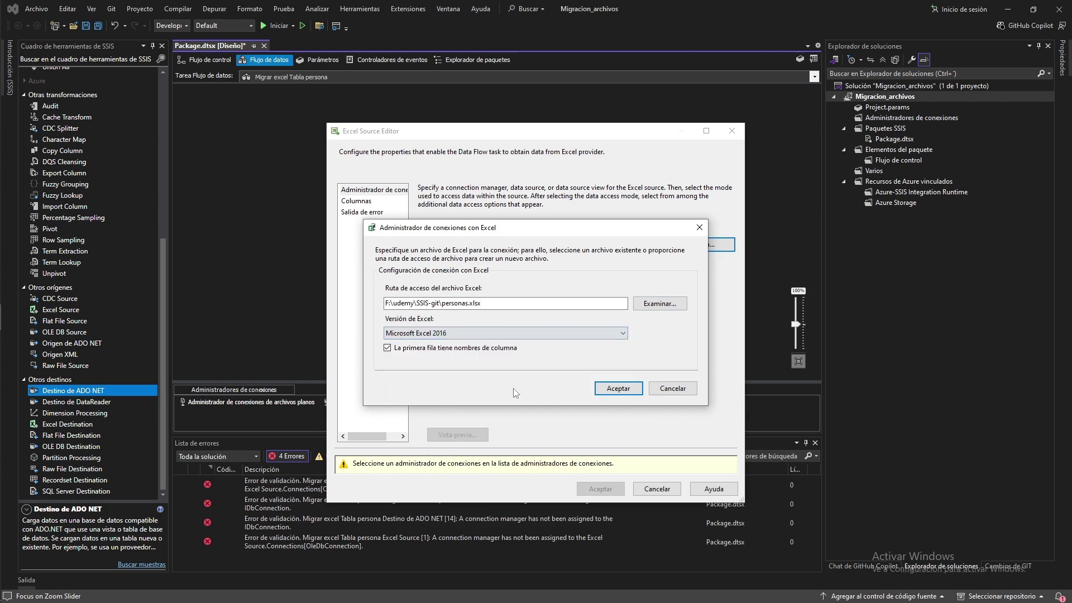
pyautogui.click(609, 390)
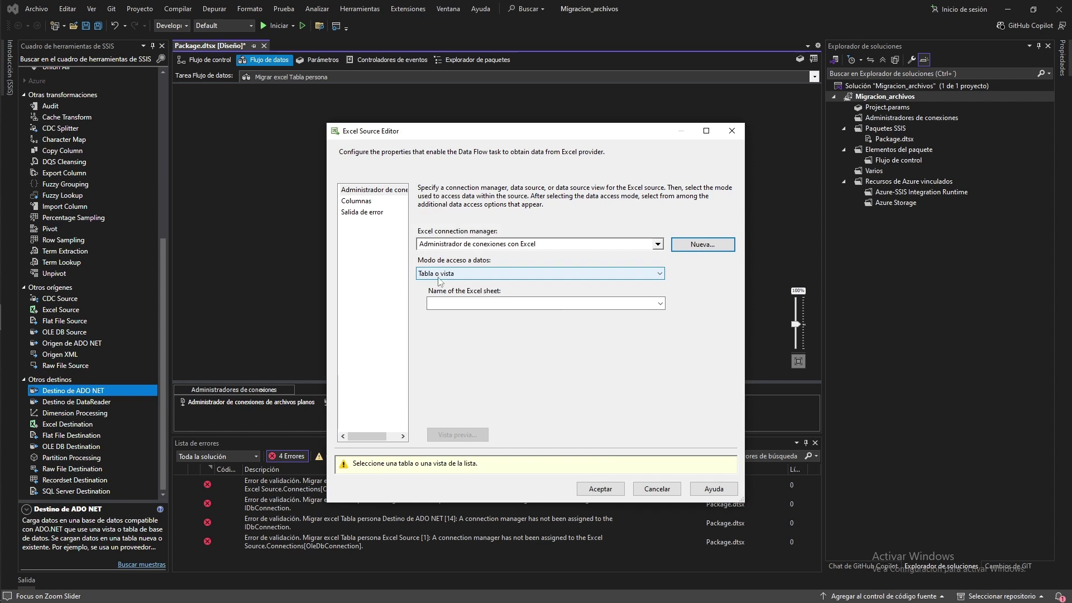
# - Select the data$ sheet for the Excel Source, review its columns and accept the source configuration
pyautogui.click(451, 304)
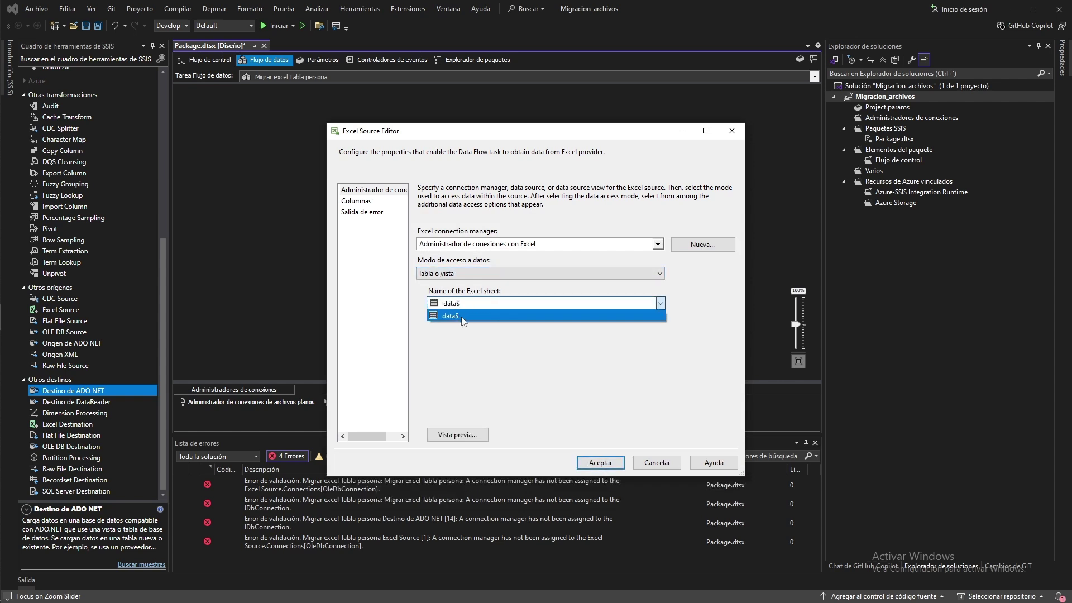
pyautogui.click(462, 317)
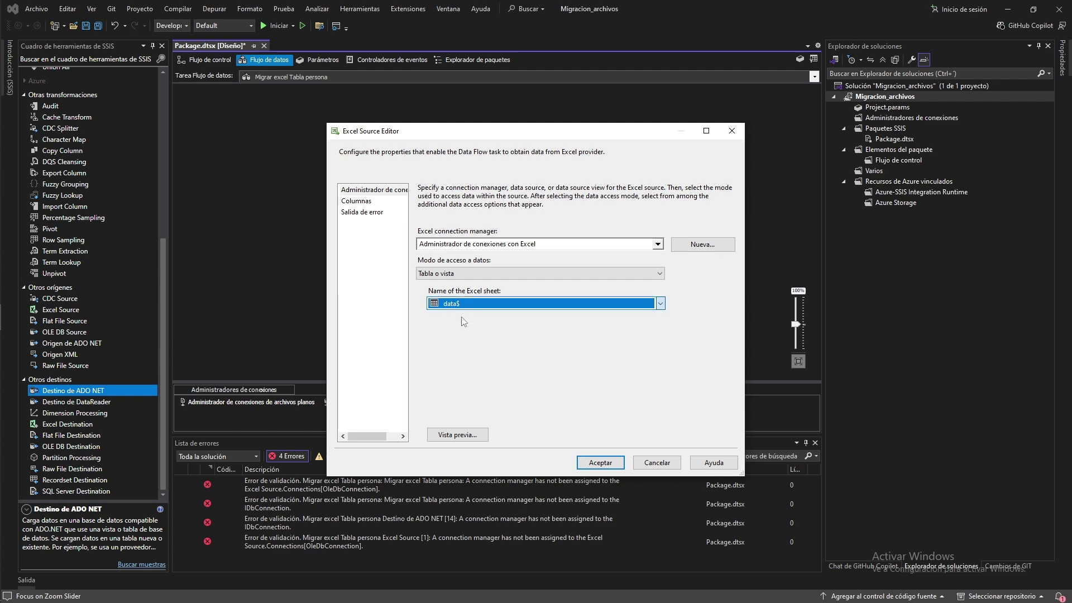
pyautogui.click(356, 201)
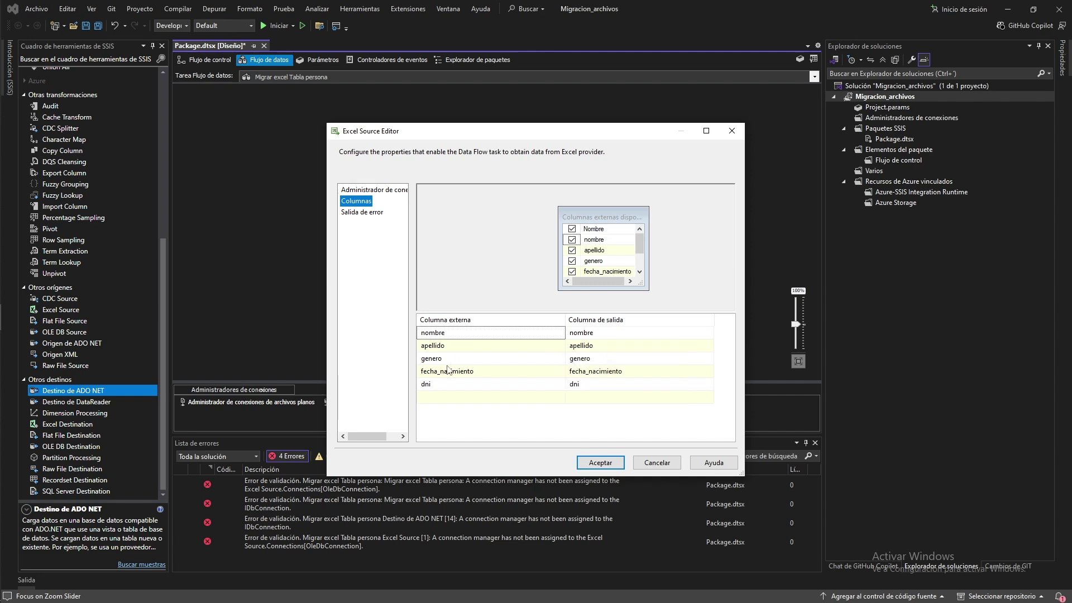
pyautogui.click(371, 190)
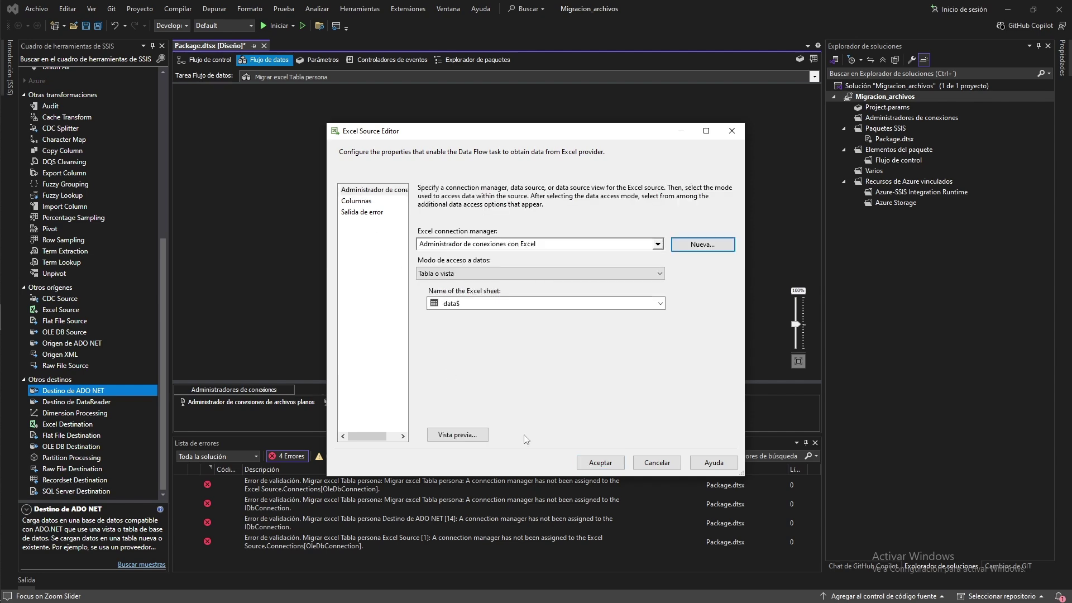
pyautogui.click(600, 462)
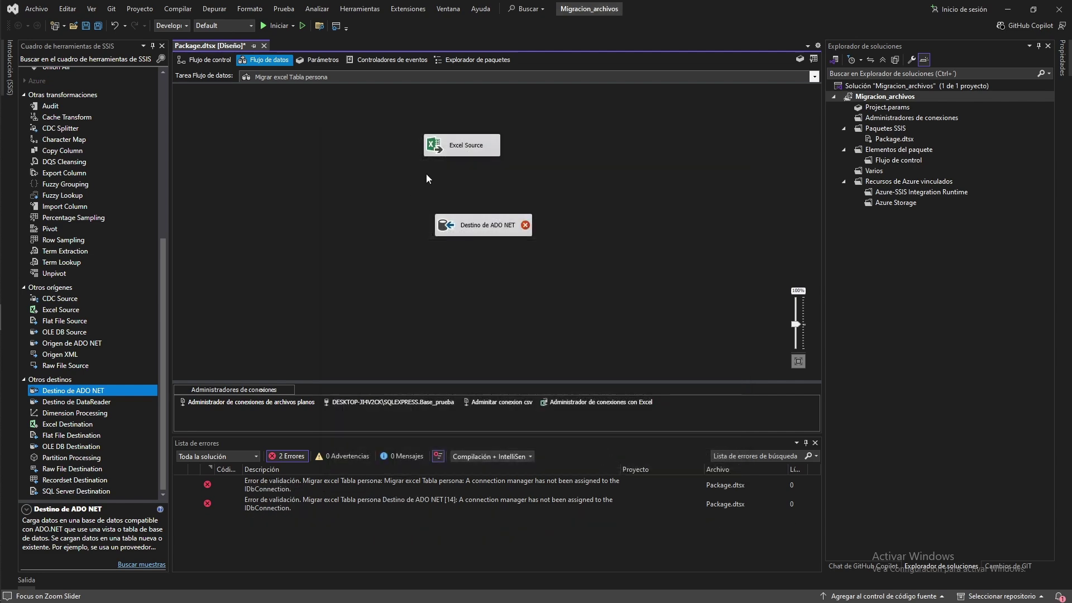
# - Connect the Excel Source to the ADO NET destination and set the destination table to "dbo"."persona"
pyautogui.click(450, 152)
pyautogui.moveTo(467, 167); pyautogui.dragTo(487, 225)
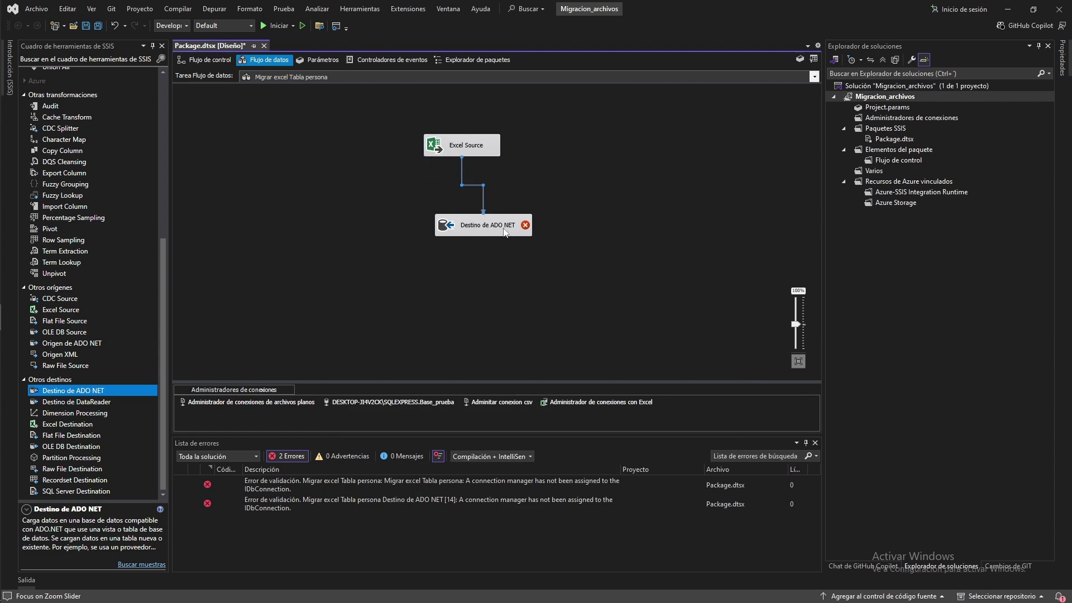
pyautogui.doubleClick(469, 225)
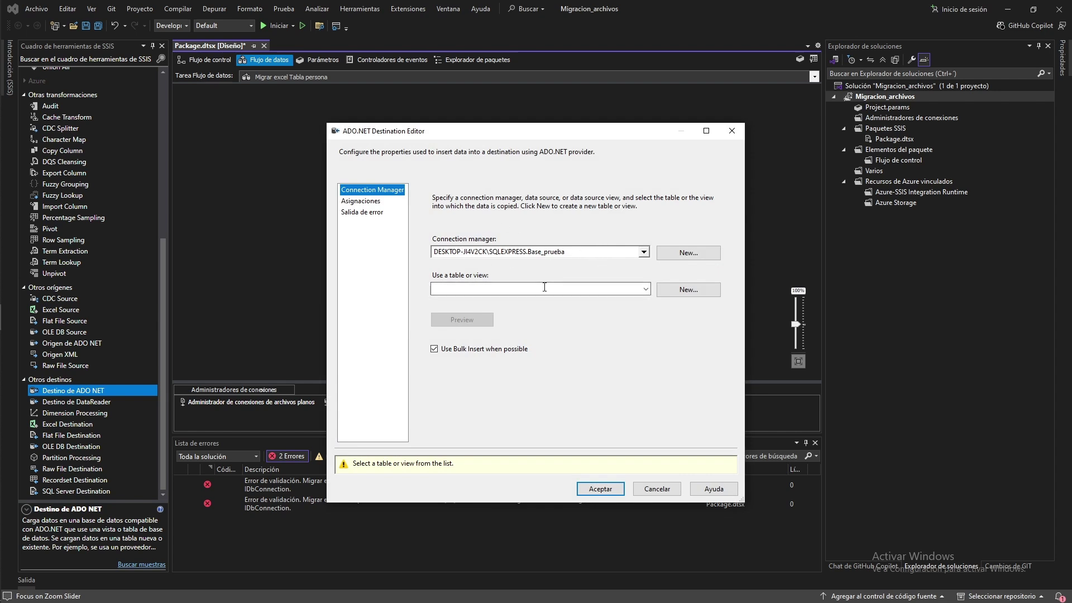
pyautogui.click(646, 288)
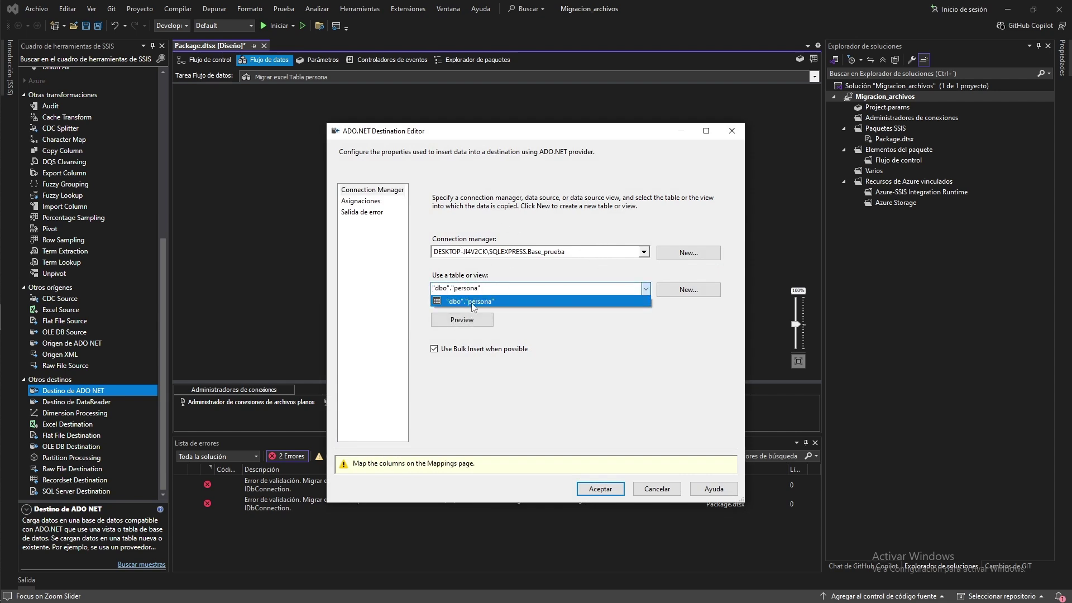
pyautogui.click(475, 302)
# - Map the Excel columns to the persona table columns, leaving id_persona omitted, and accept the destination configuration
pyautogui.click(361, 201)
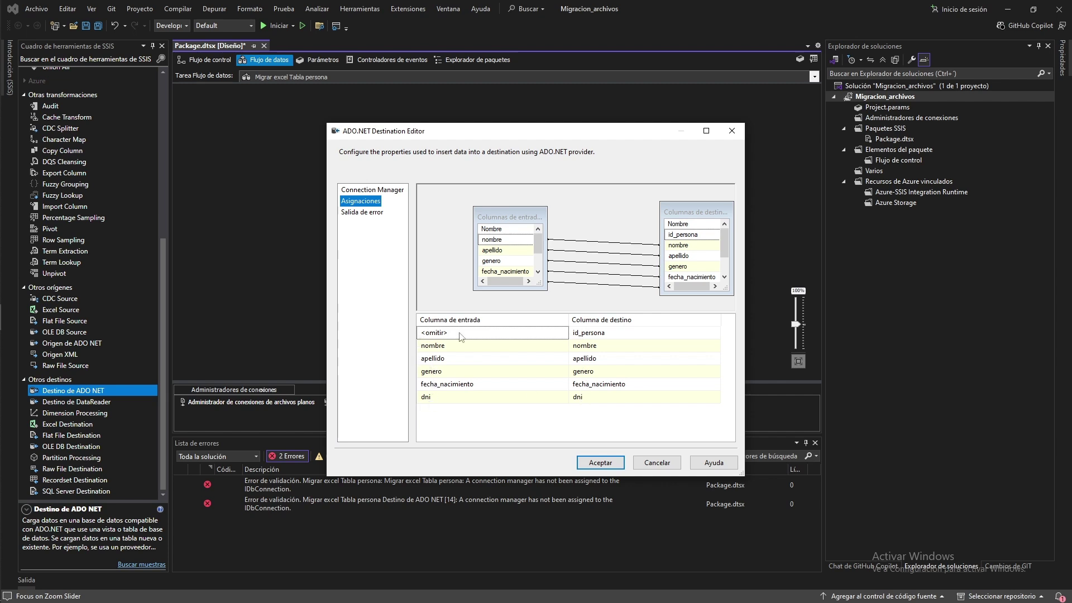
pyautogui.click(579, 337)
pyautogui.click(579, 337)
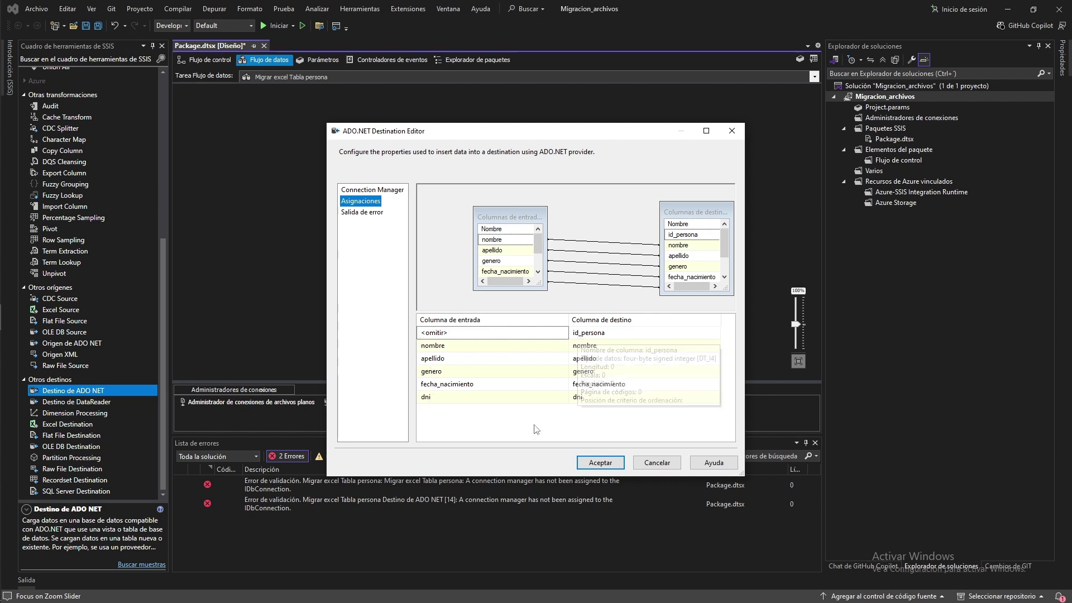
pyautogui.click(599, 464)
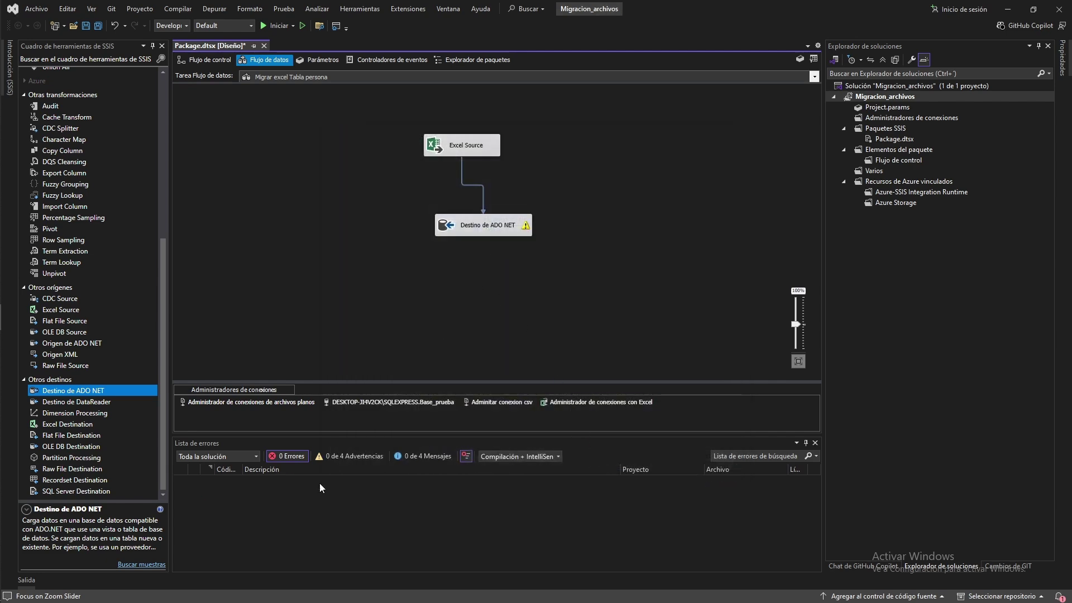
# - Show the warnings in the error list and read those raised for the Excel data flow
pyautogui.click(350, 456)
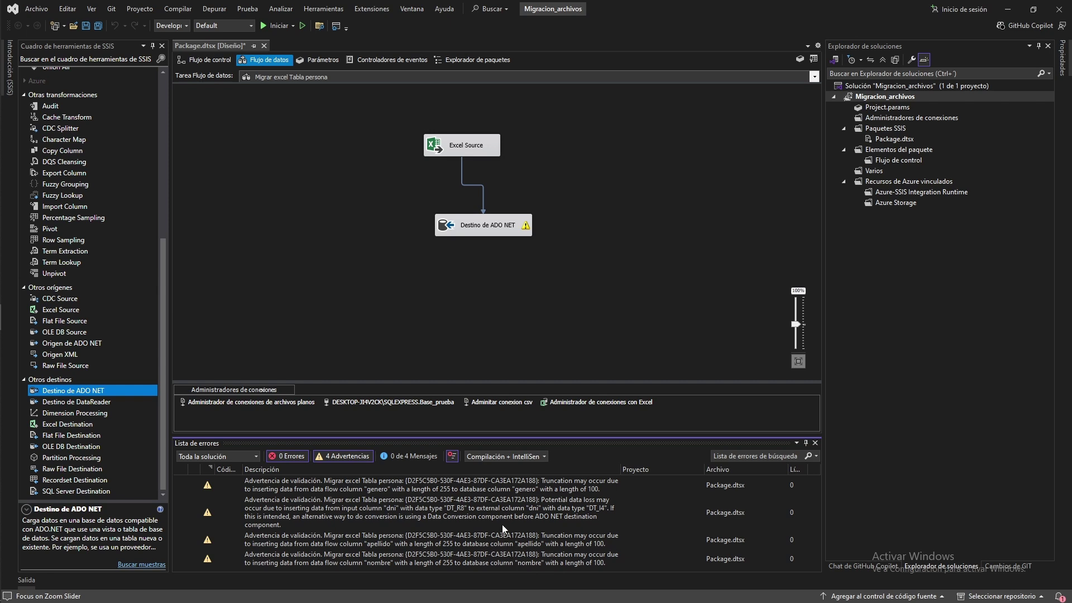
pyautogui.click(424, 263)
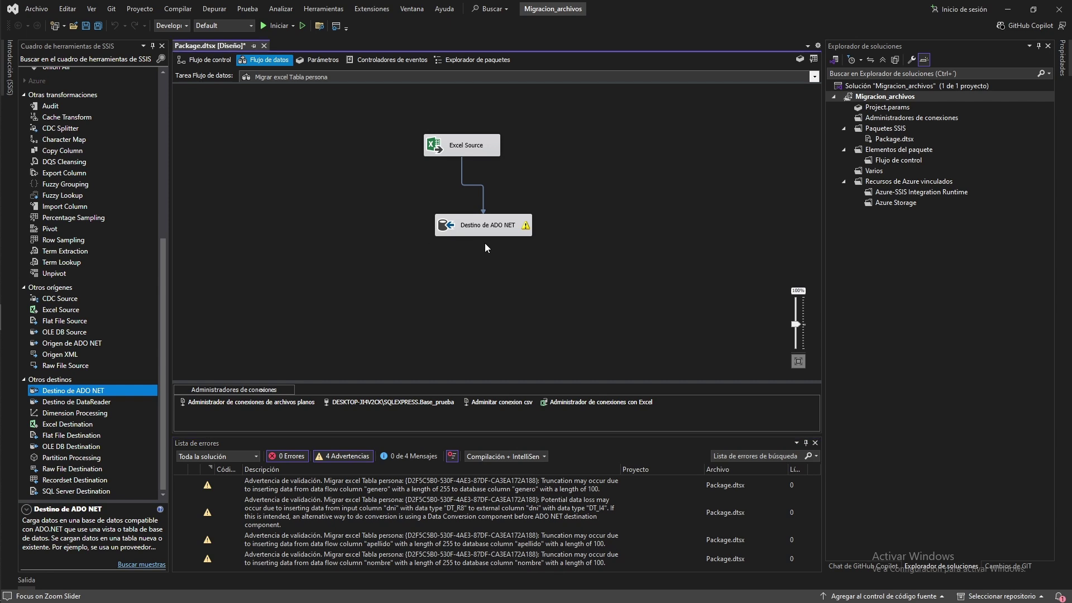
# - Remove the direct path from Excel Source to the ADO NET destination and add a Data Conversion transformation between them
pyautogui.moveTo(519, 229); pyautogui.dragTo(506, 254)
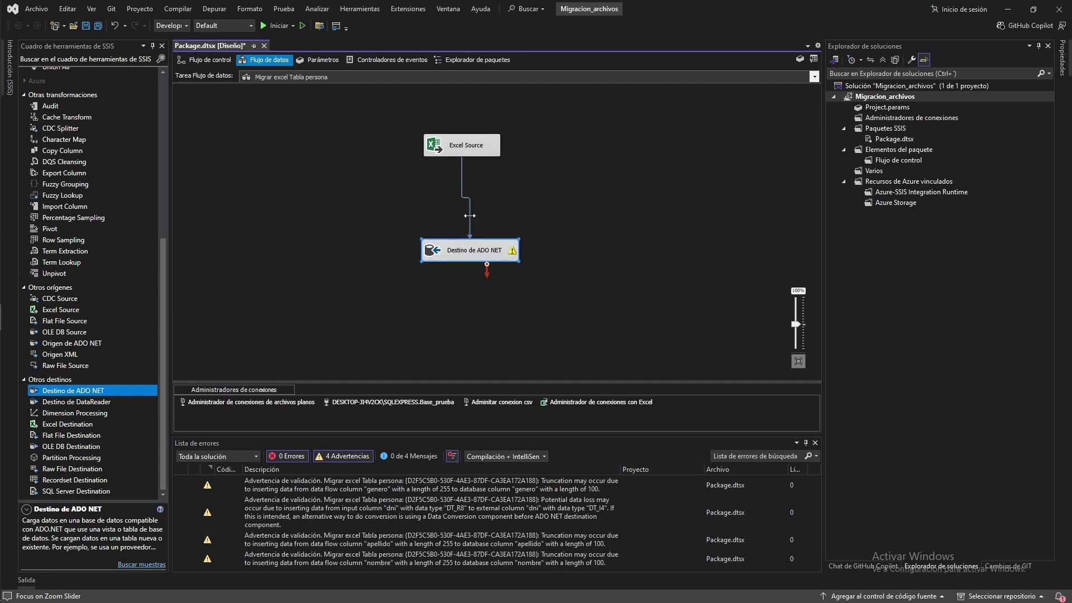
pyautogui.click(469, 208)
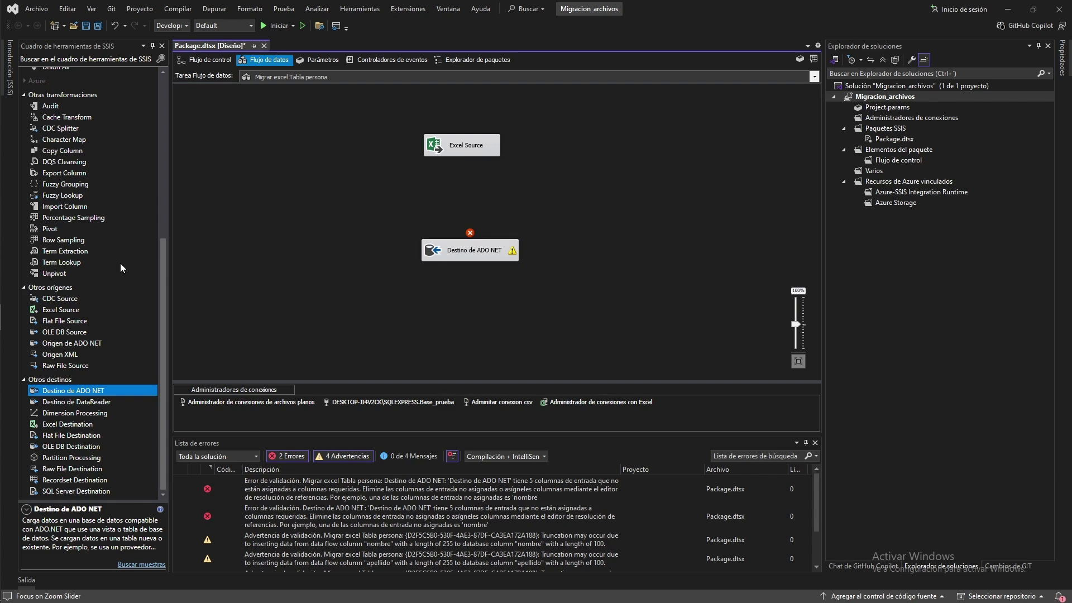
pyautogui.scroll(8, 116, 256)
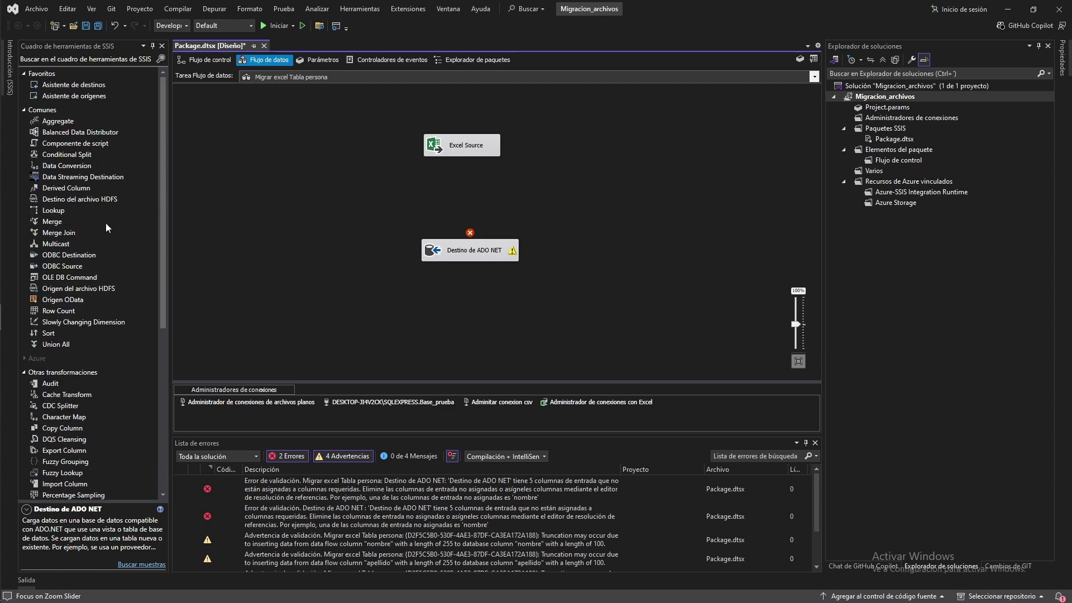
pyautogui.click(71, 167)
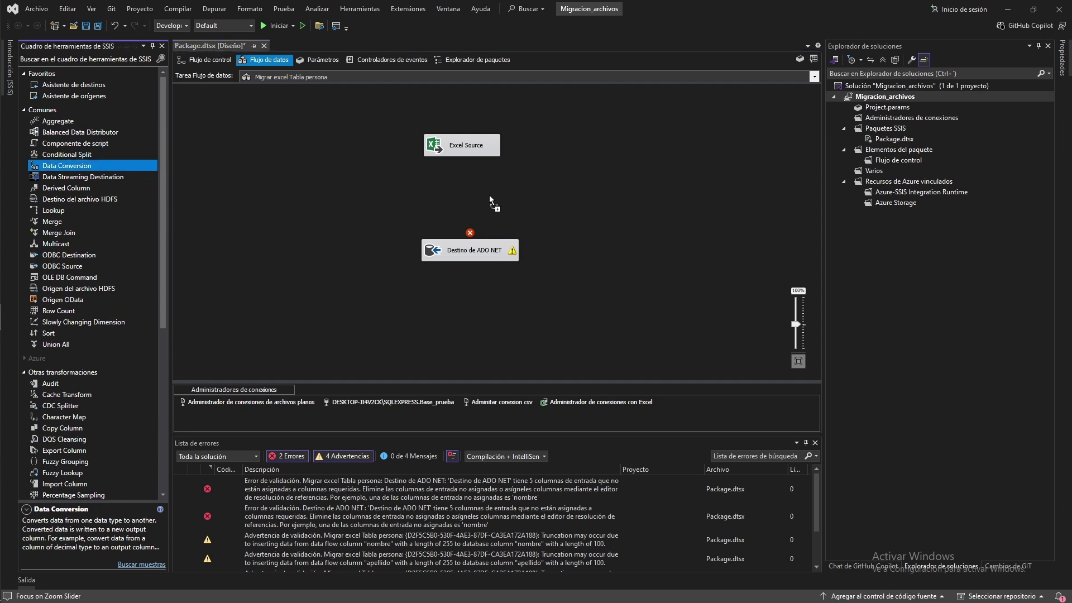
pyautogui.moveTo(490, 196); pyautogui.dragTo(538, 207)
# - Connect Excel Source to Data Conversion and select nombre, apellido, genero, fecha_nacimiento and dni as the columns to convert
pyautogui.click(455, 154)
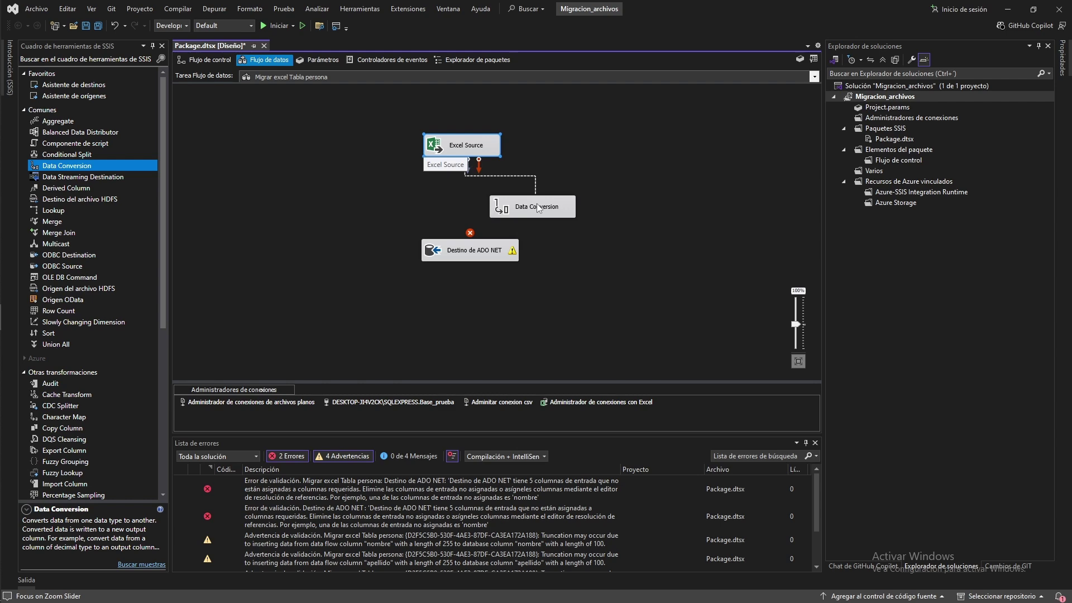
pyautogui.moveTo(537, 208); pyautogui.dragTo(538, 208)
pyautogui.doubleClick(544, 209)
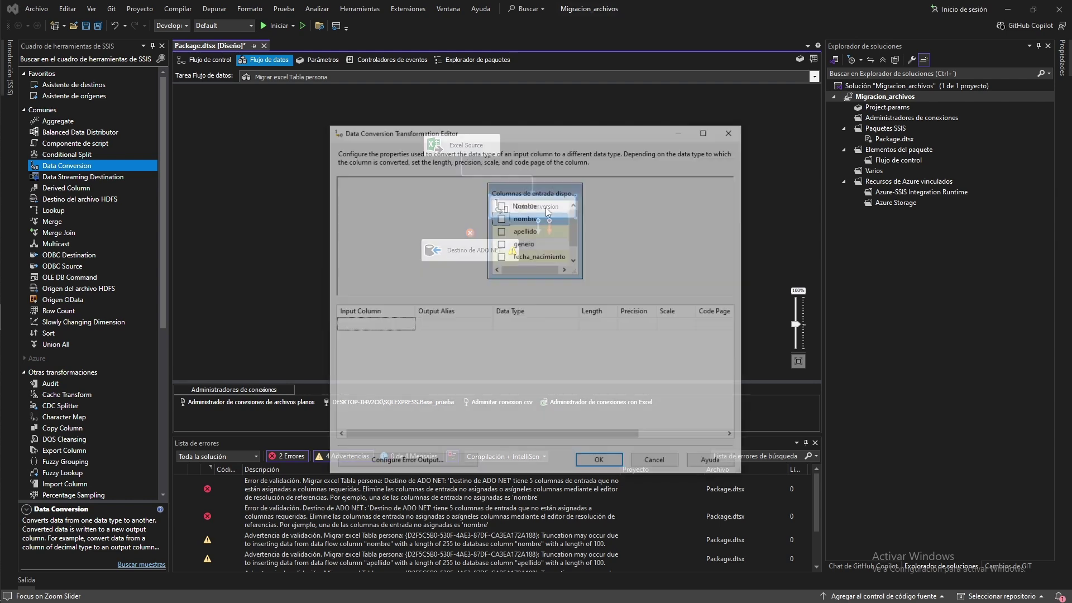
pyautogui.click(501, 205)
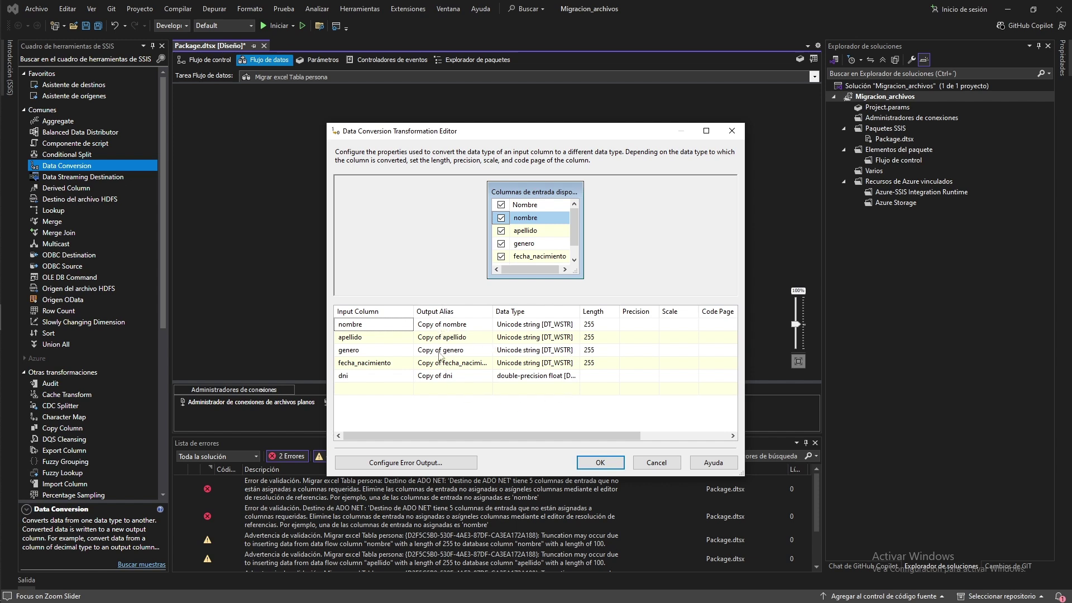
# - Rename the conversion output aliases to nombre, apellido, genero, fecha_nacimiento and dni by removing the "Copy of" prefix
pyautogui.click(441, 325)
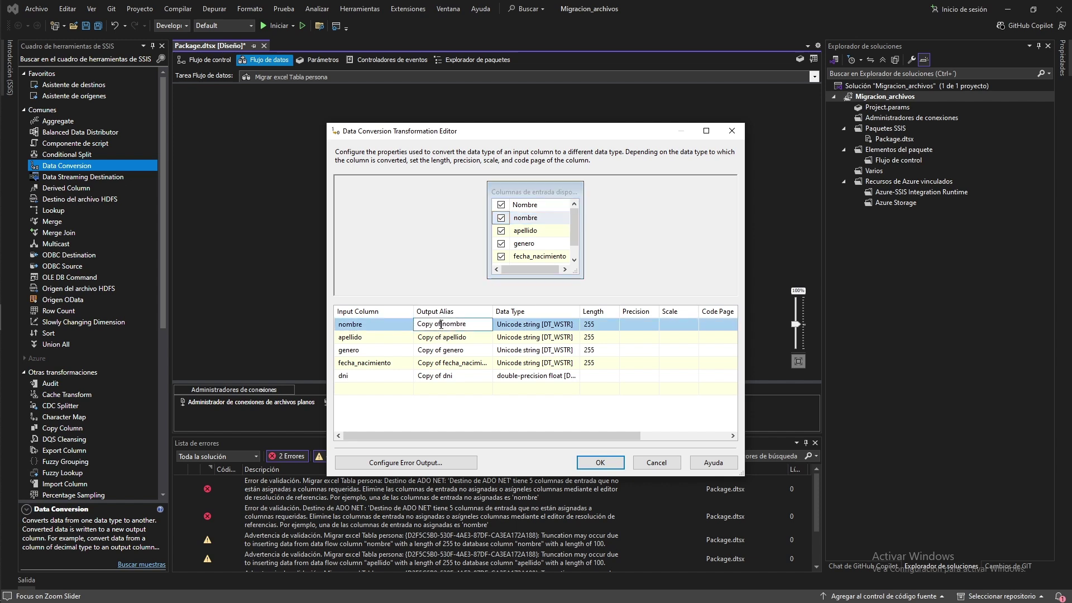
pyautogui.moveTo(445, 323); pyautogui.dragTo(403, 324)
pyautogui.press('BackSpace')
pyautogui.click(443, 337)
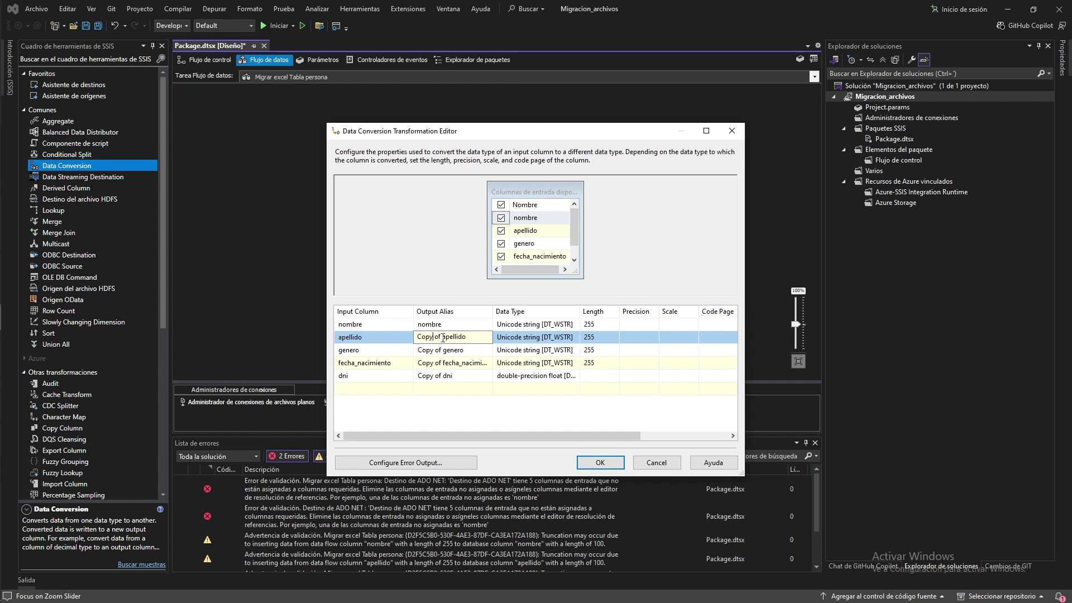
pyautogui.press('BackSpace')
pyautogui.moveTo(442, 337); pyautogui.dragTo(359, 375)
pyautogui.click(442, 350)
pyautogui.press('BackSpace')
pyautogui.click(447, 362)
pyautogui.press('BackSpace')
pyautogui.click(443, 376)
pyautogui.press('BackSpace')
pyautogui.click(459, 416)
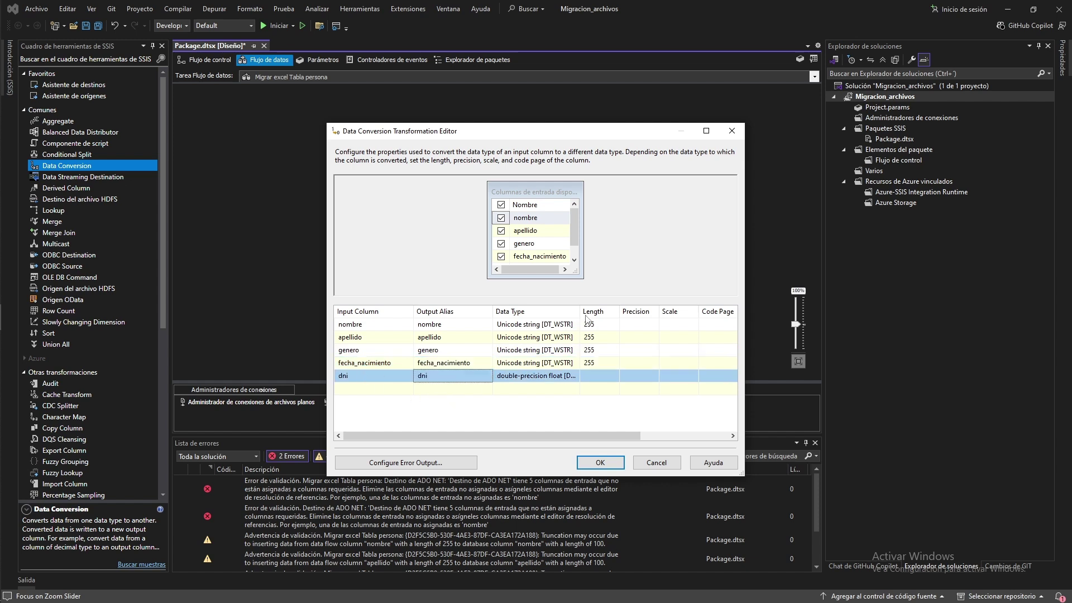
# - Set the converted length of nombre, apellido and genero to 100
pyautogui.moveTo(580, 310); pyautogui.dragTo(600, 310)
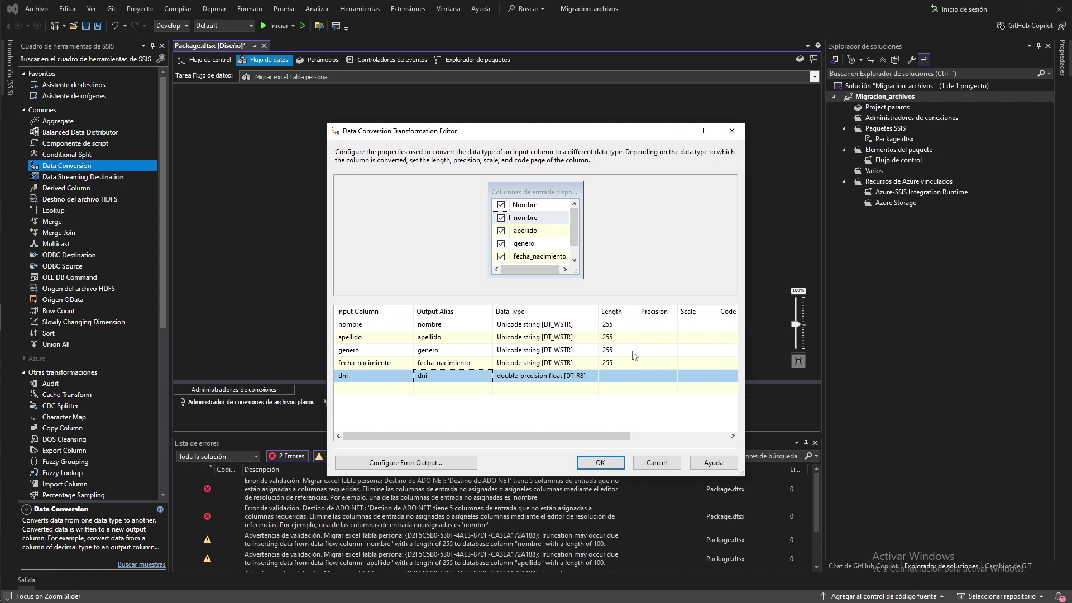
pyautogui.click(618, 323)
pyautogui.moveTo(619, 323); pyautogui.dragTo(600, 324)
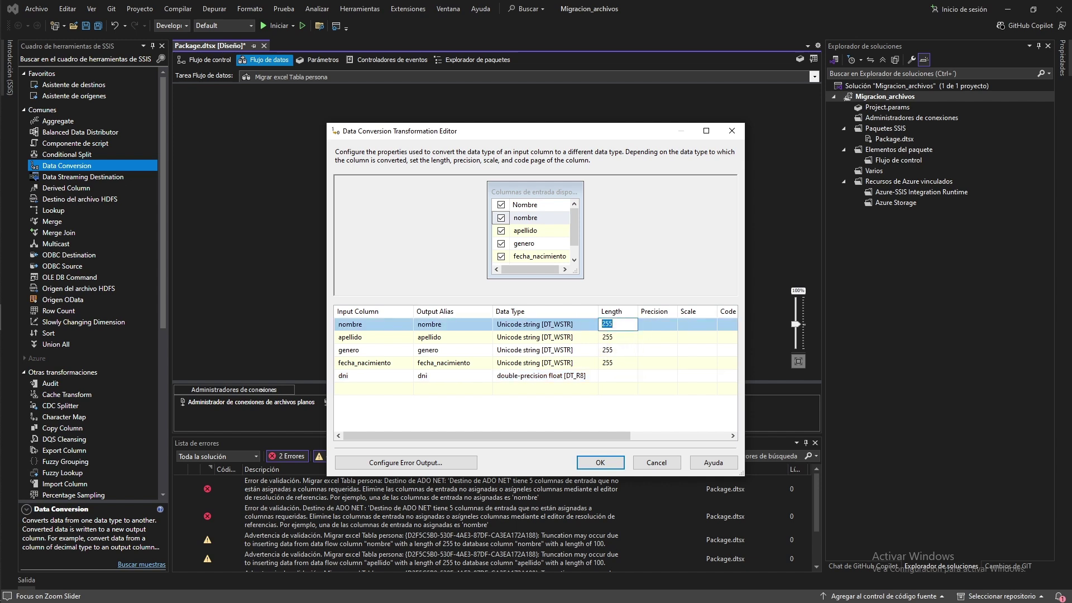
pyautogui.write('100')
pyautogui.click(629, 339)
pyautogui.write('10')
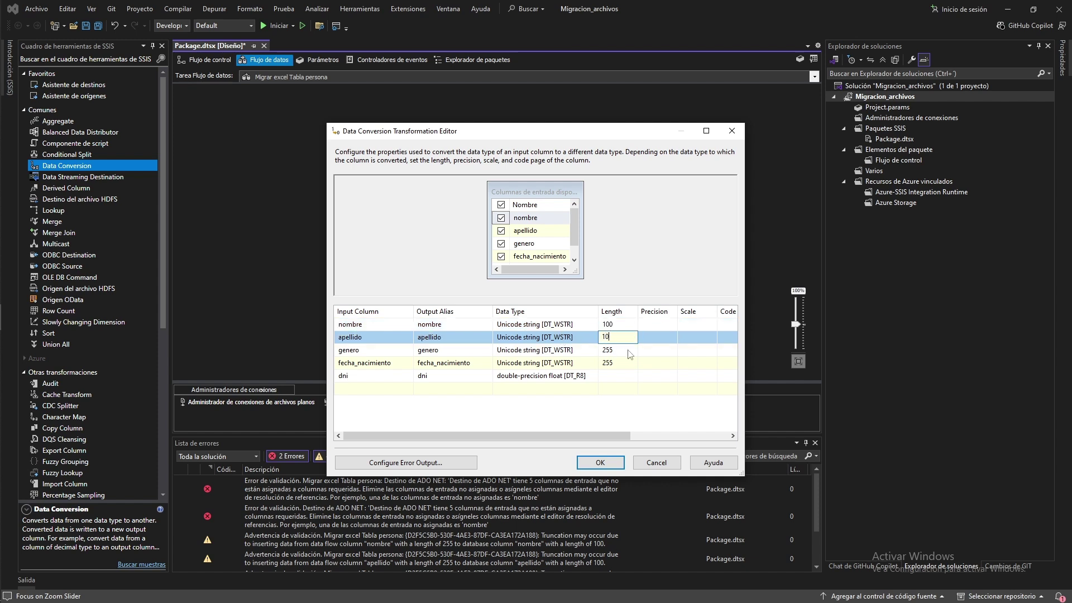
pyautogui.write('0')
pyautogui.click(626, 350)
pyautogui.write('100')
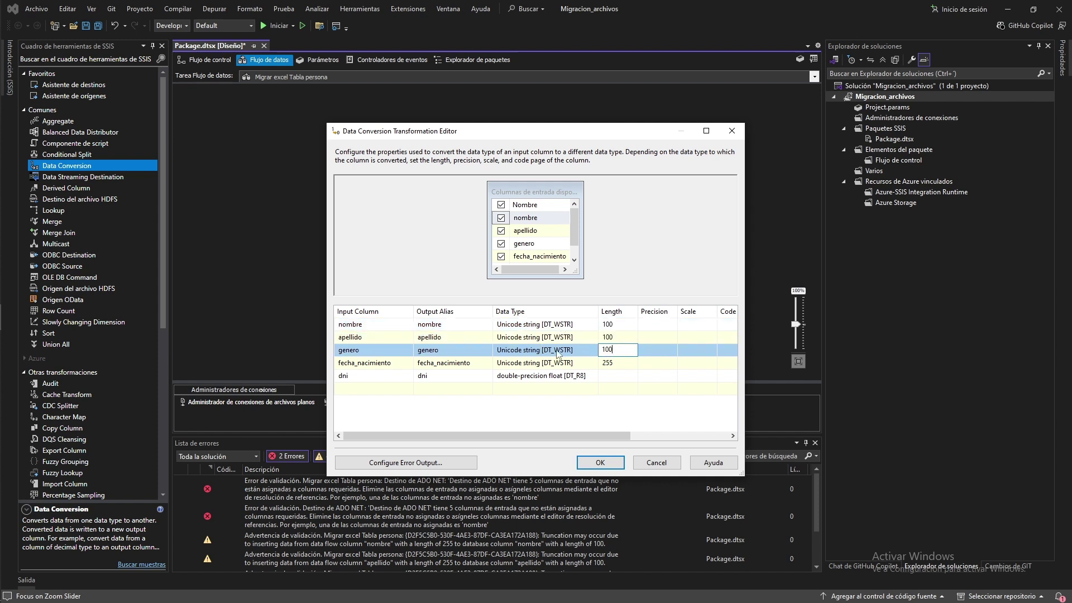
# - Set the converted data type of fecha_nacimiento to date [DT_DATE]
pyautogui.click(542, 363)
pyautogui.click(593, 363)
pyautogui.scroll(4, 539, 410)
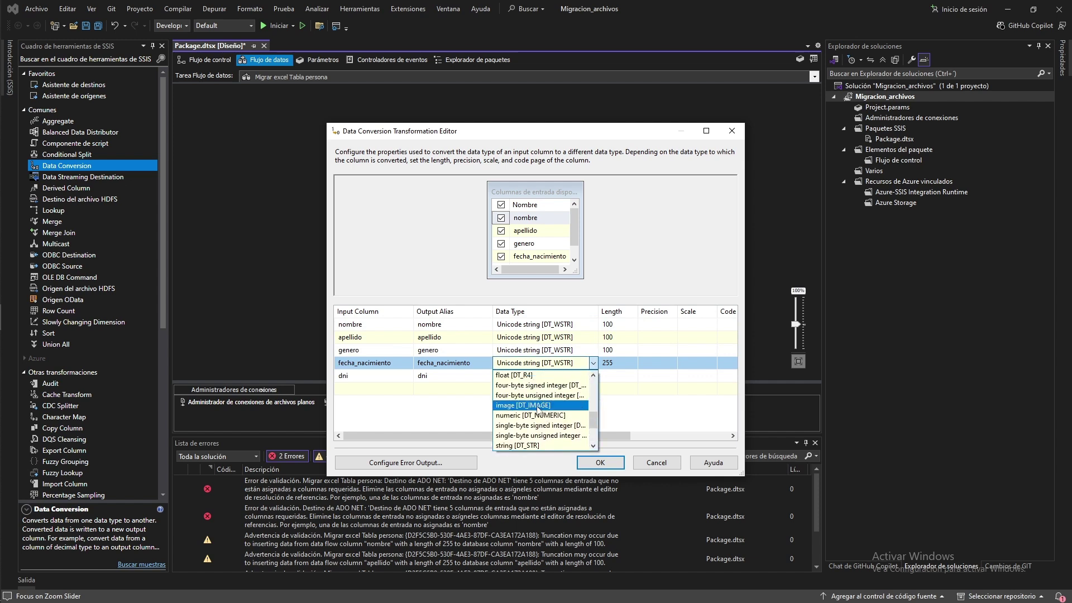
pyautogui.scroll(1, 538, 409)
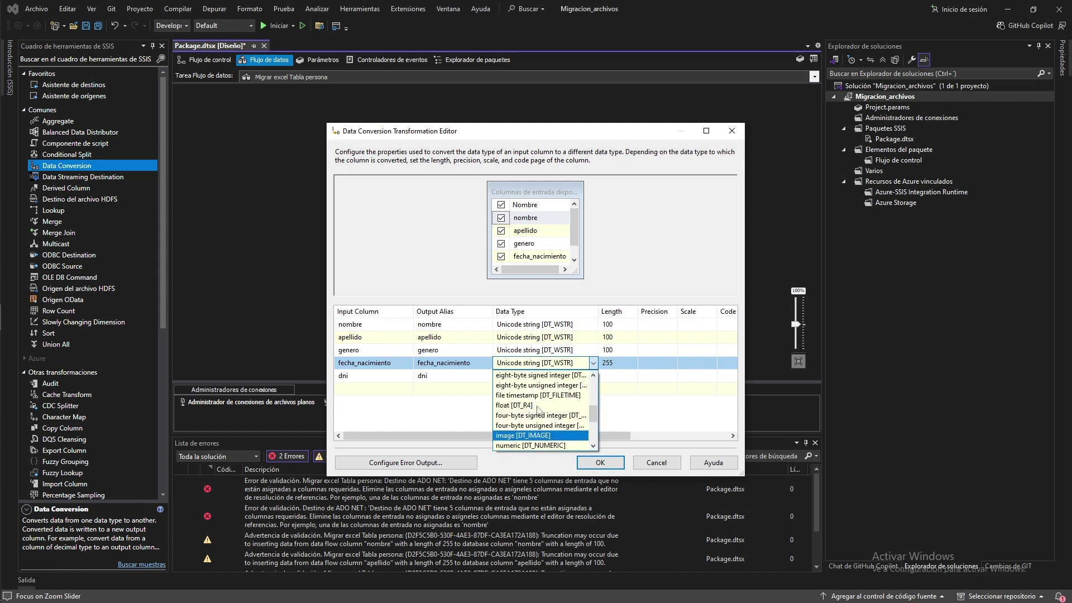
pyautogui.scroll(2, 538, 409)
pyautogui.click(509, 394)
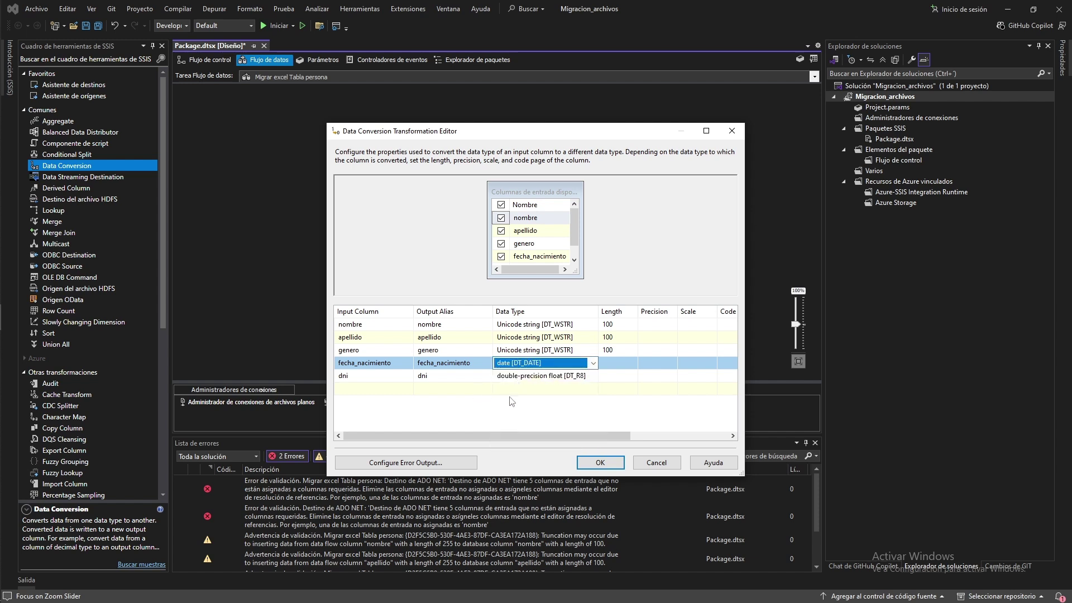
# - Set the converted data type of dni to numeric [DT_NUMERIC] and accept the Data Conversion settings
pyautogui.click(546, 375)
pyautogui.click(593, 376)
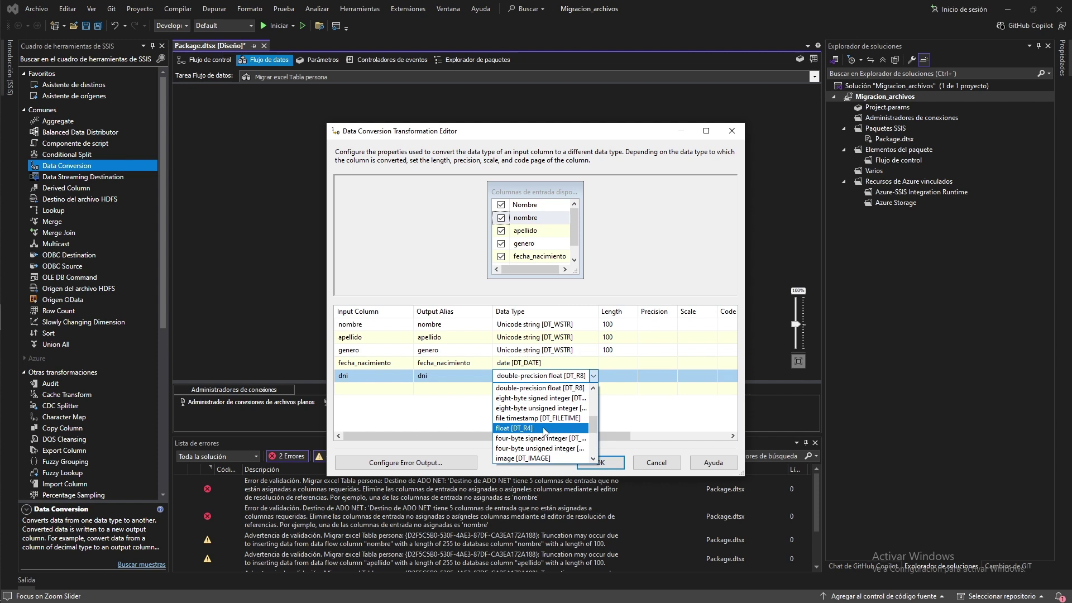
pyautogui.scroll(-3, 542, 430)
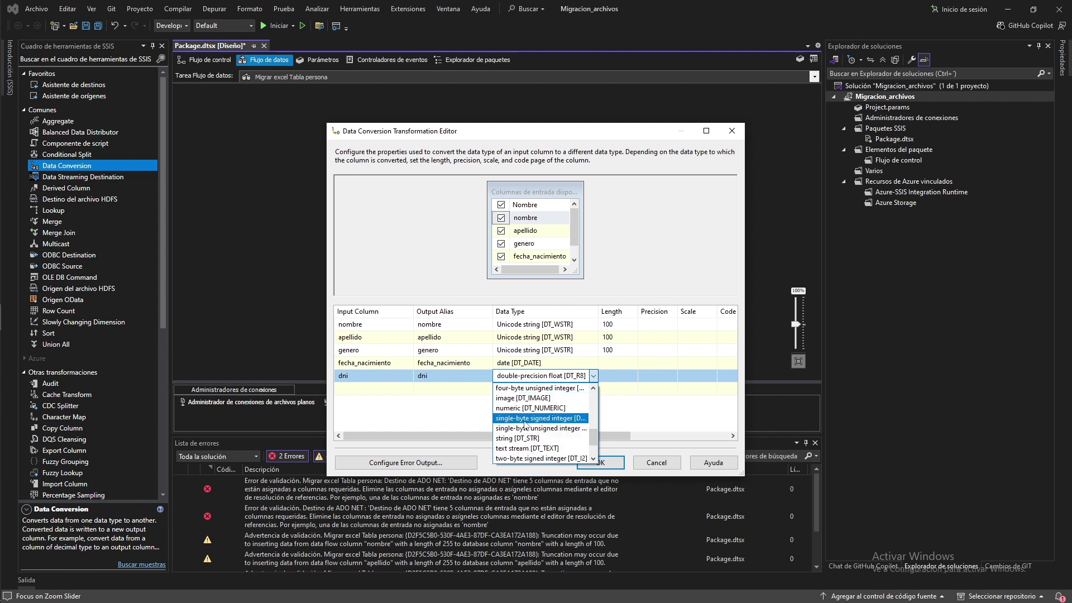
pyautogui.click(541, 428)
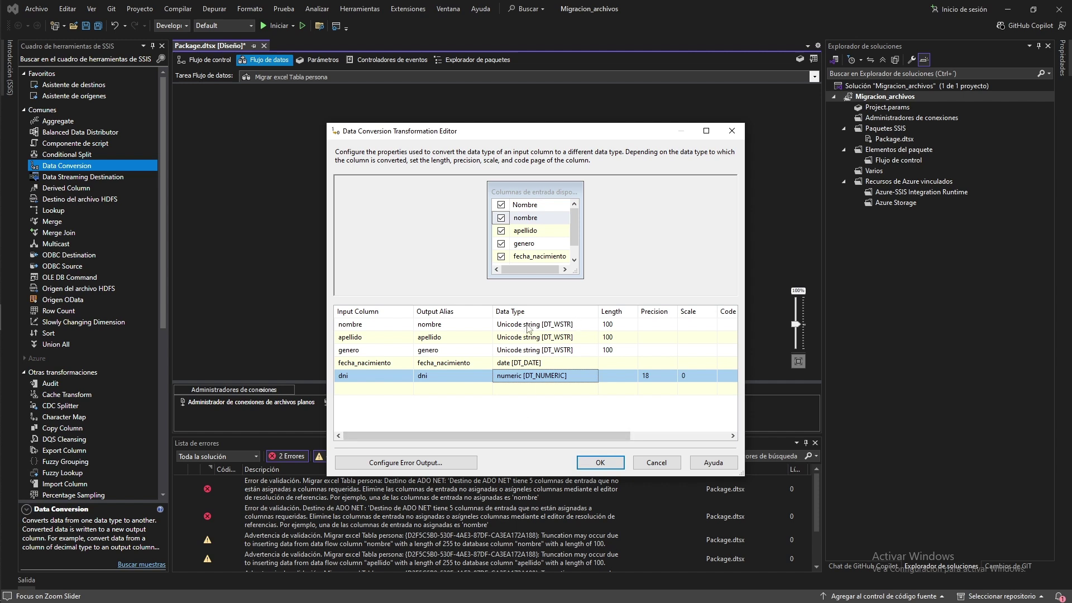
pyautogui.click(597, 463)
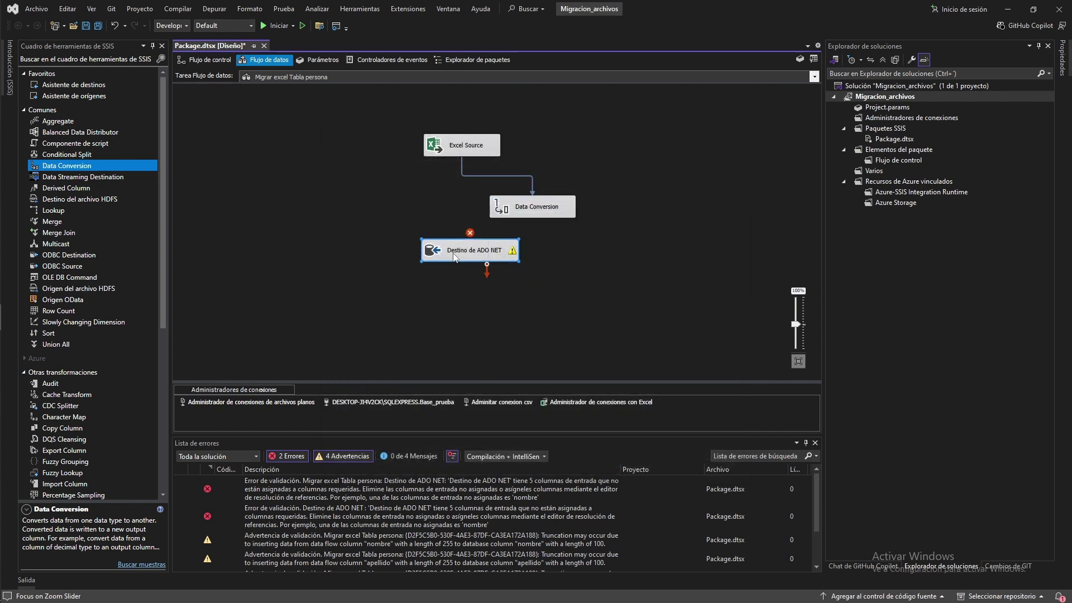
# - Connect the Data Conversion output to the ADO NET destination
pyautogui.moveTo(489, 253); pyautogui.dragTo(489, 261)
pyautogui.click(539, 220)
pyautogui.moveTo(538, 229); pyautogui.dragTo(484, 260)
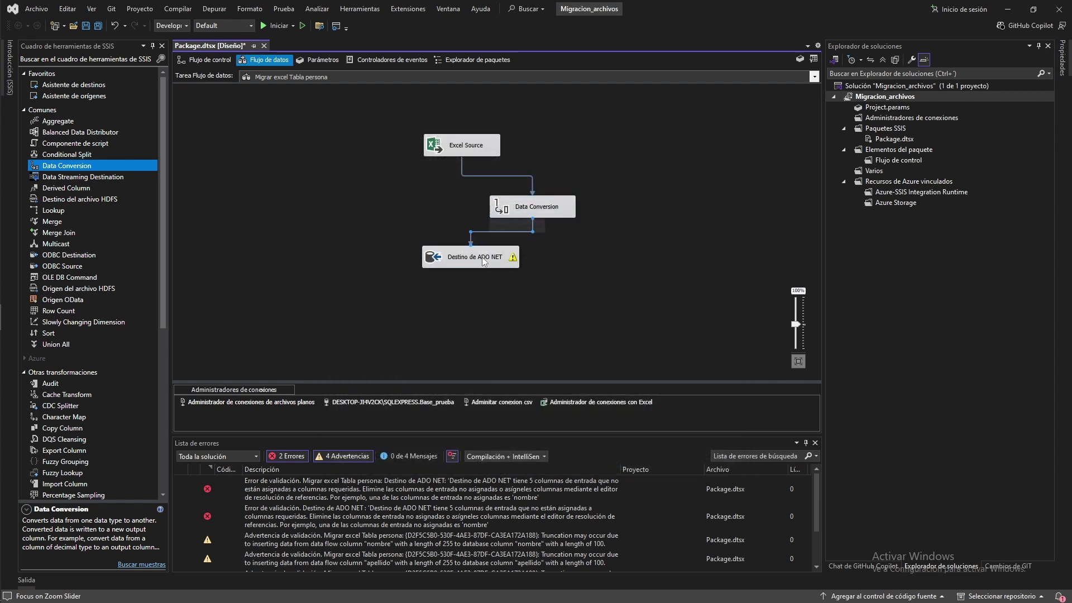
# - In the ADO NET destination mappings, assign Data Conversion.nombre to nombre and Data Conversion.apellido to apellido
pyautogui.doubleClick(446, 261)
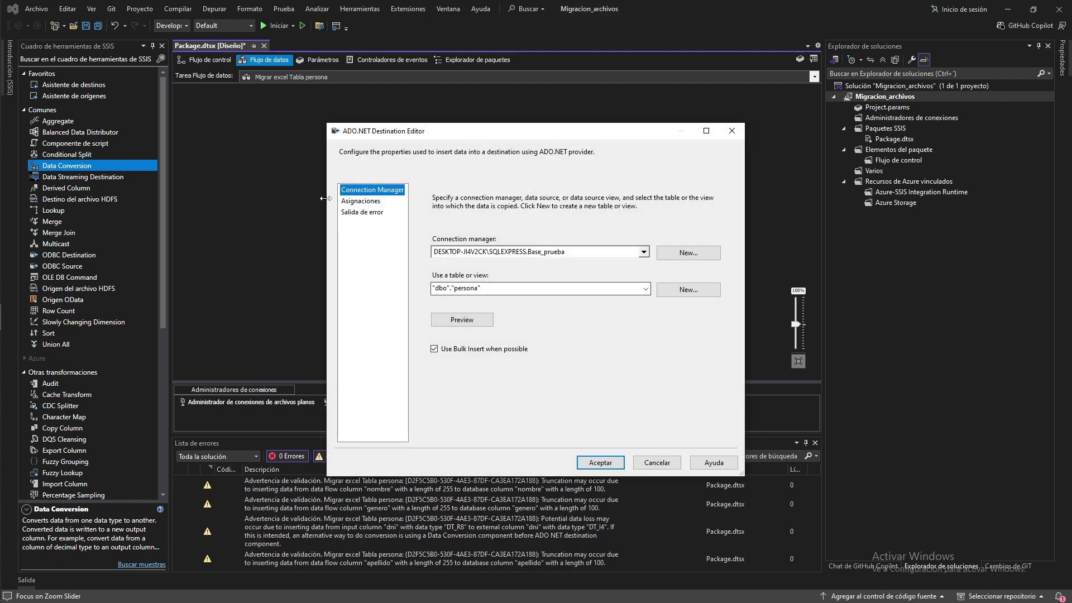
pyautogui.click(360, 201)
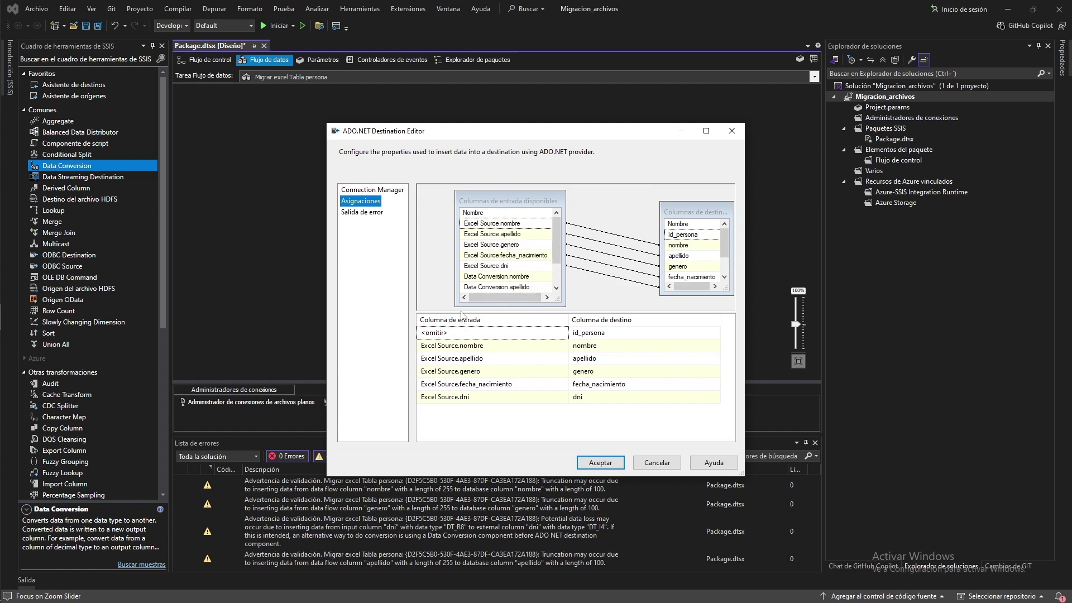
pyautogui.moveTo(461, 313); pyautogui.dragTo(462, 333)
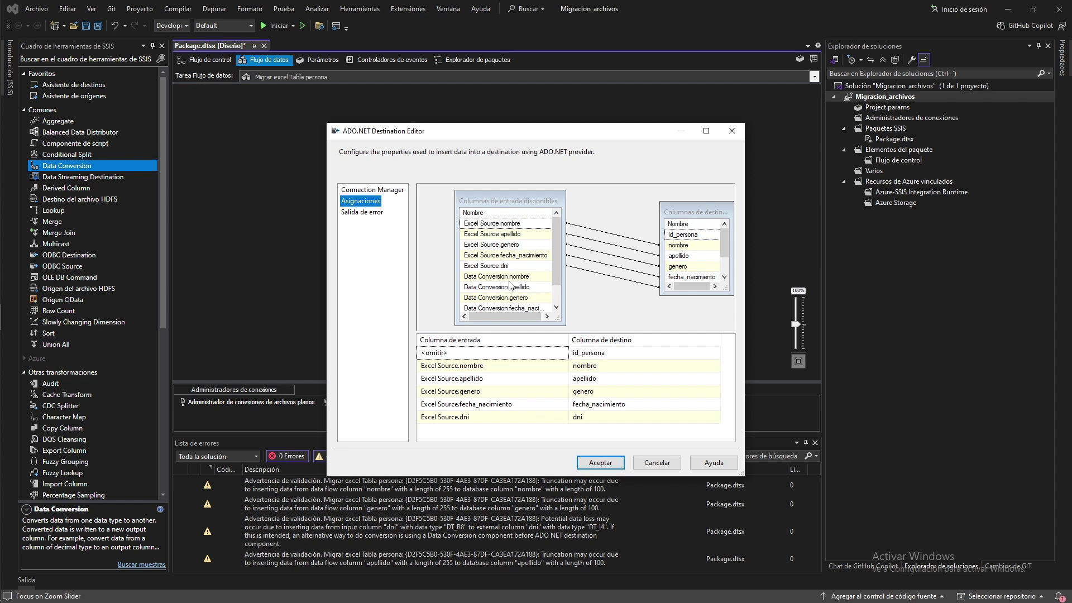
pyautogui.scroll(-1, 508, 287)
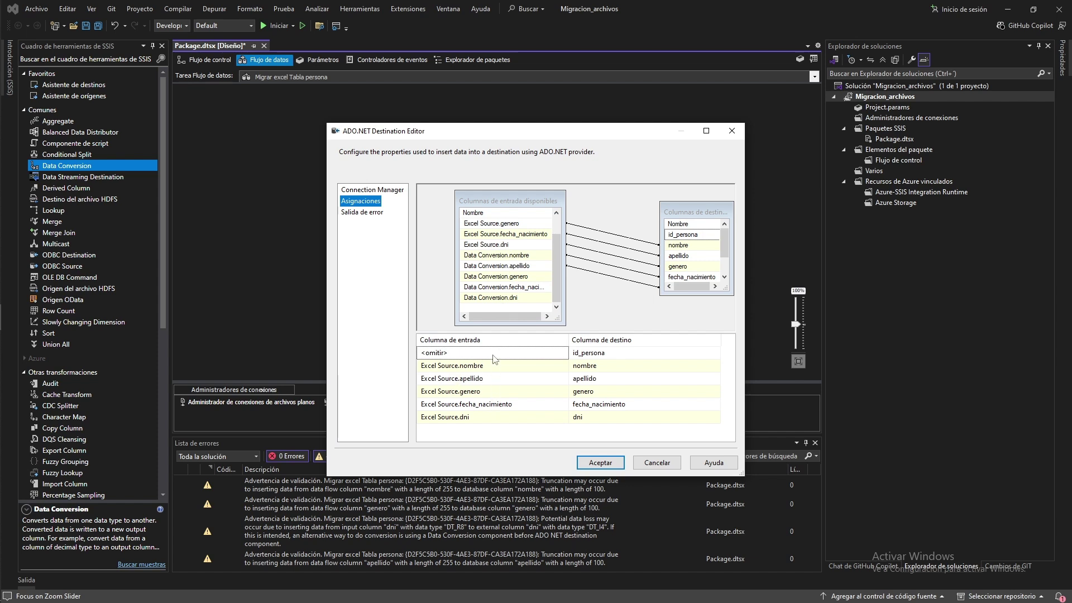
pyautogui.click(476, 372)
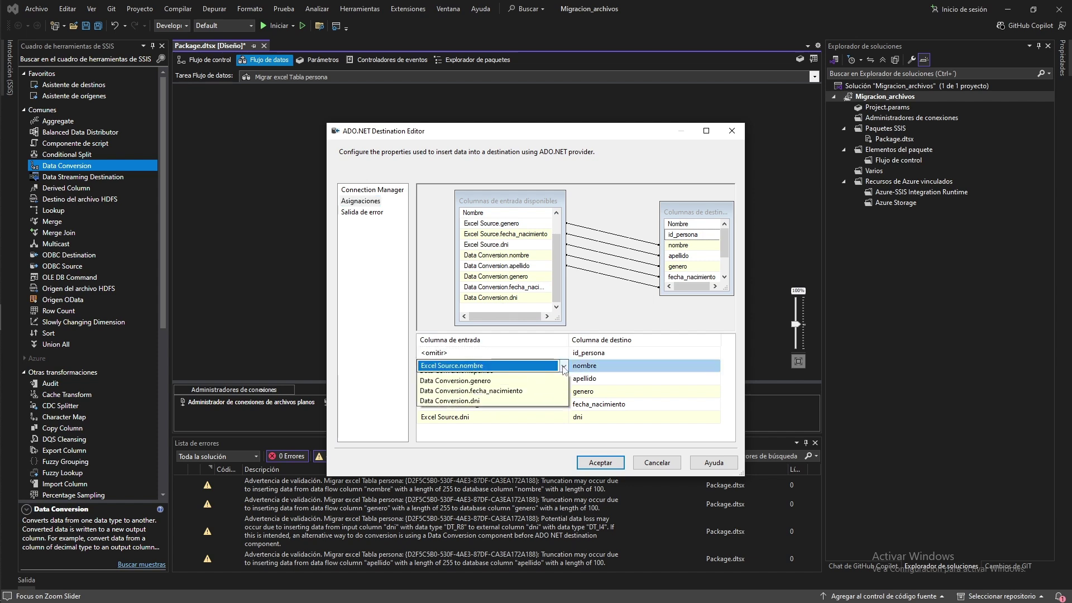
pyautogui.click(472, 398)
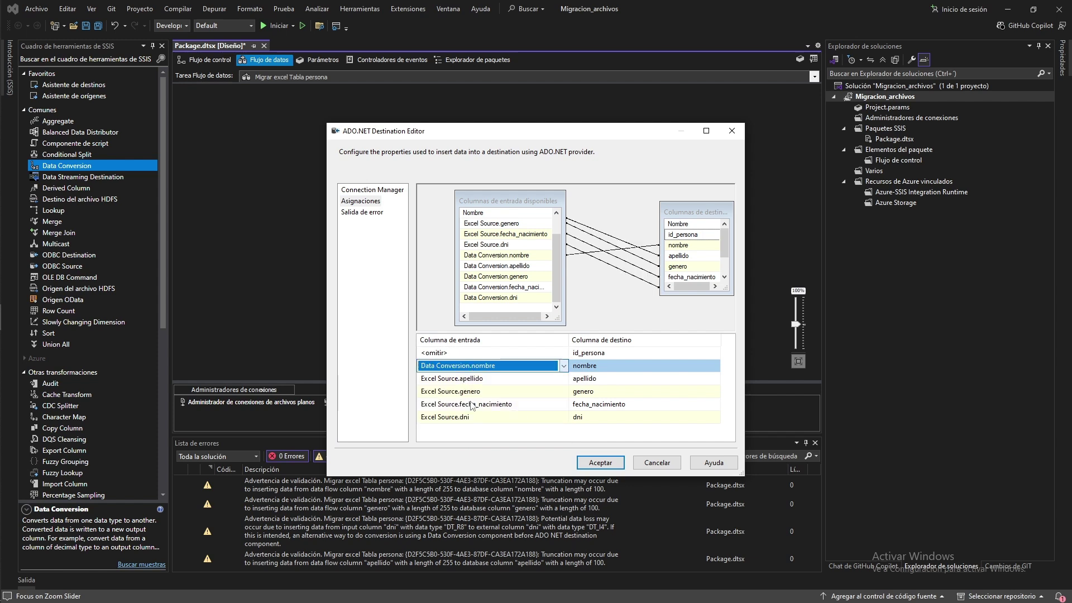
pyautogui.click(564, 379)
pyautogui.click(563, 379)
pyautogui.click(503, 423)
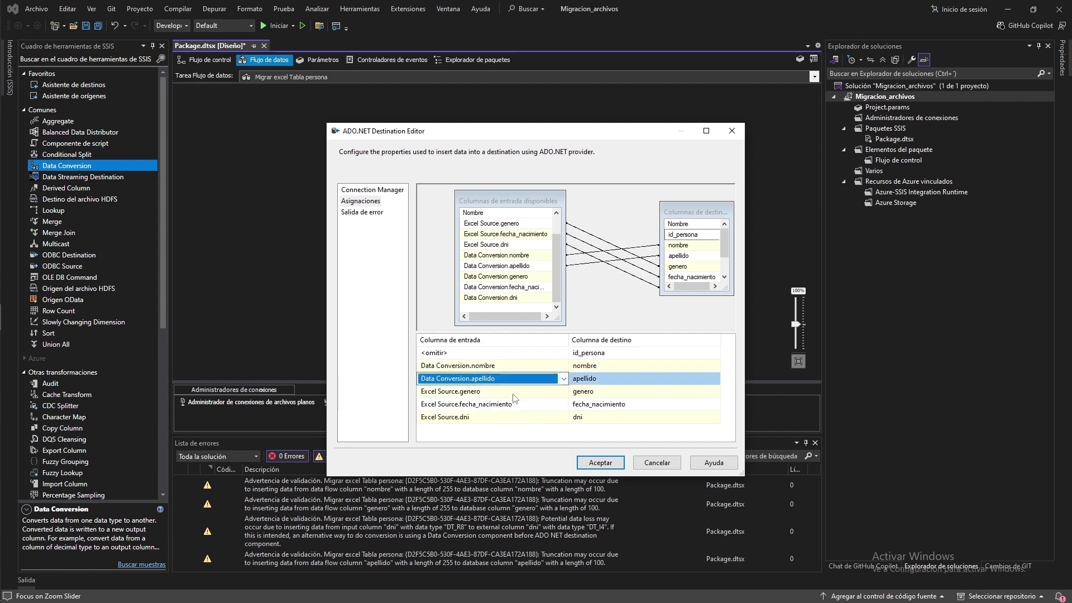
# - Assign Data Conversion.genero, Data Conversion.fecha_nacimiento and Data Conversion.dni to the genero, fecha_nacimiento and dni destination columns
pyautogui.click(546, 393)
pyautogui.click(562, 392)
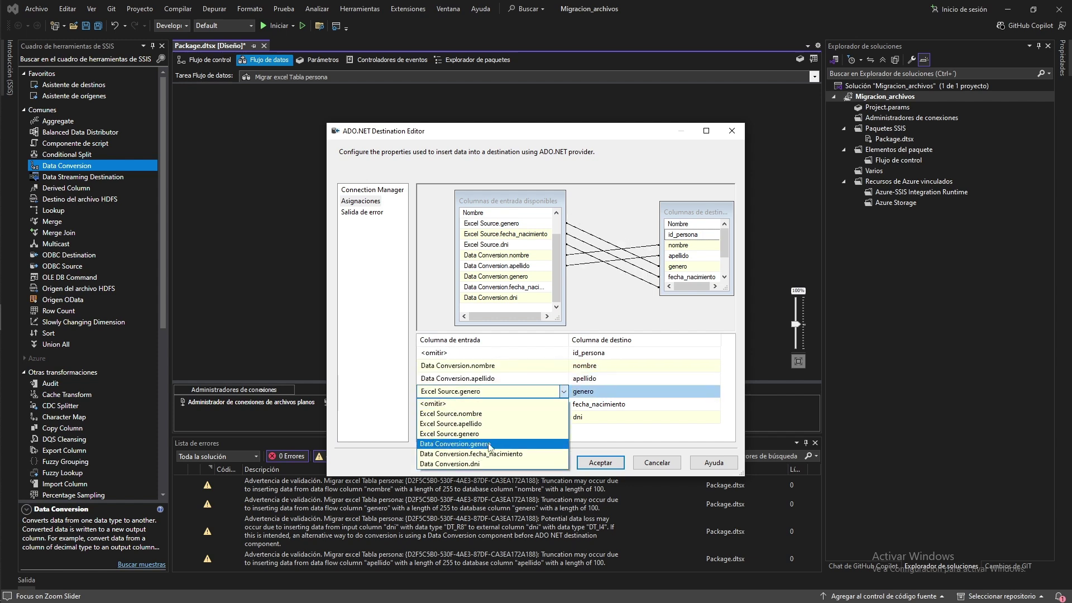
pyautogui.click(489, 444)
pyautogui.click(463, 404)
pyautogui.click(464, 404)
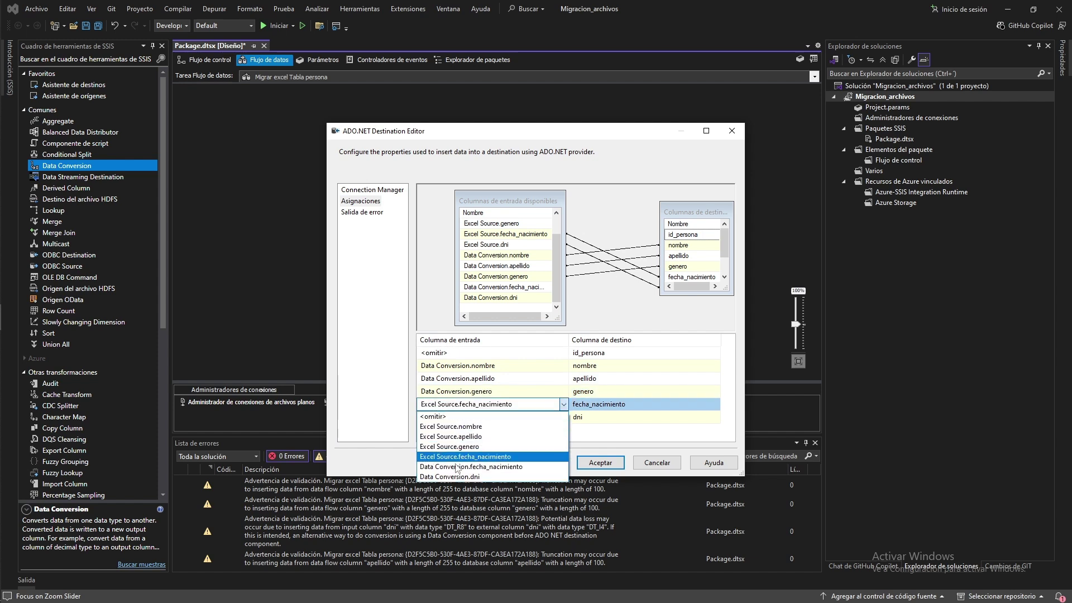
pyautogui.click(457, 466)
pyautogui.click(463, 417)
pyautogui.click(463, 417)
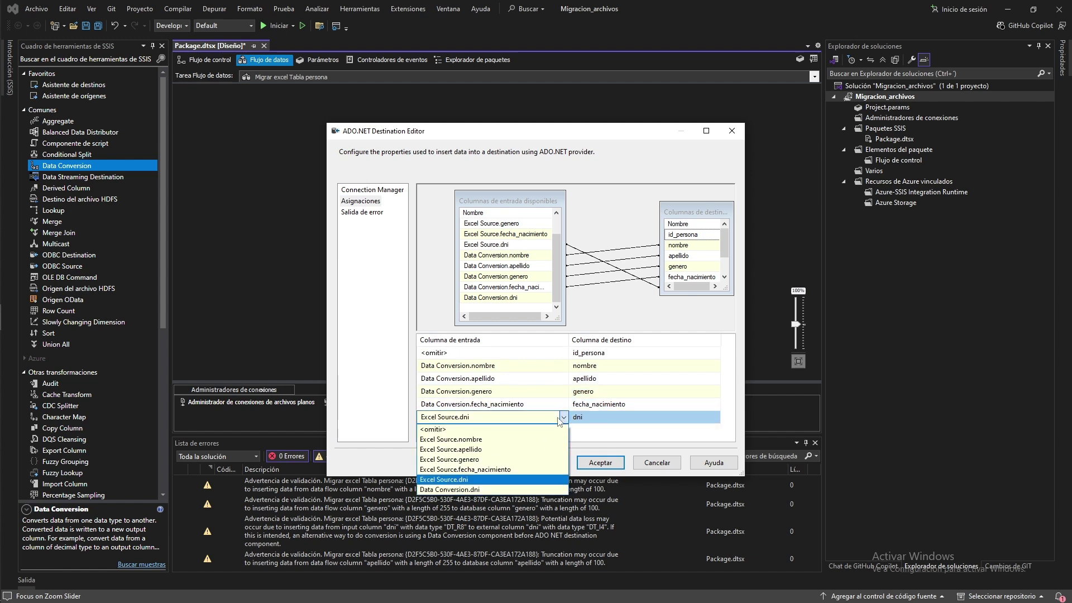
pyautogui.click(462, 489)
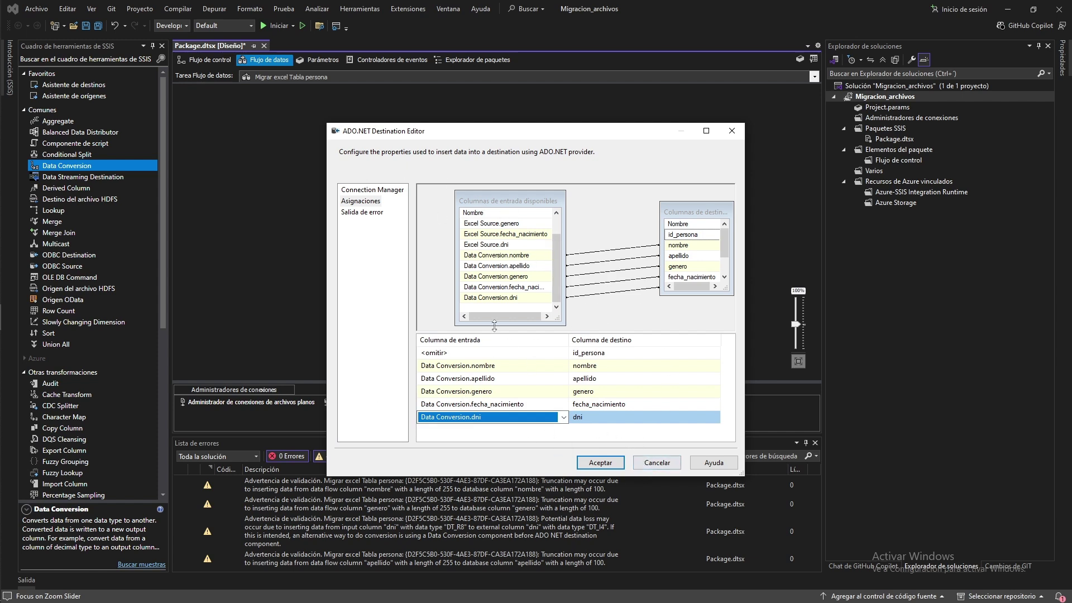
# - Review the destination's available input columns, comparing Excel Source with Data Conversion, and cancel the destination editor
pyautogui.scroll(1, 525, 240)
pyautogui.scroll(-1, 502, 233)
pyautogui.scroll(1, 497, 234)
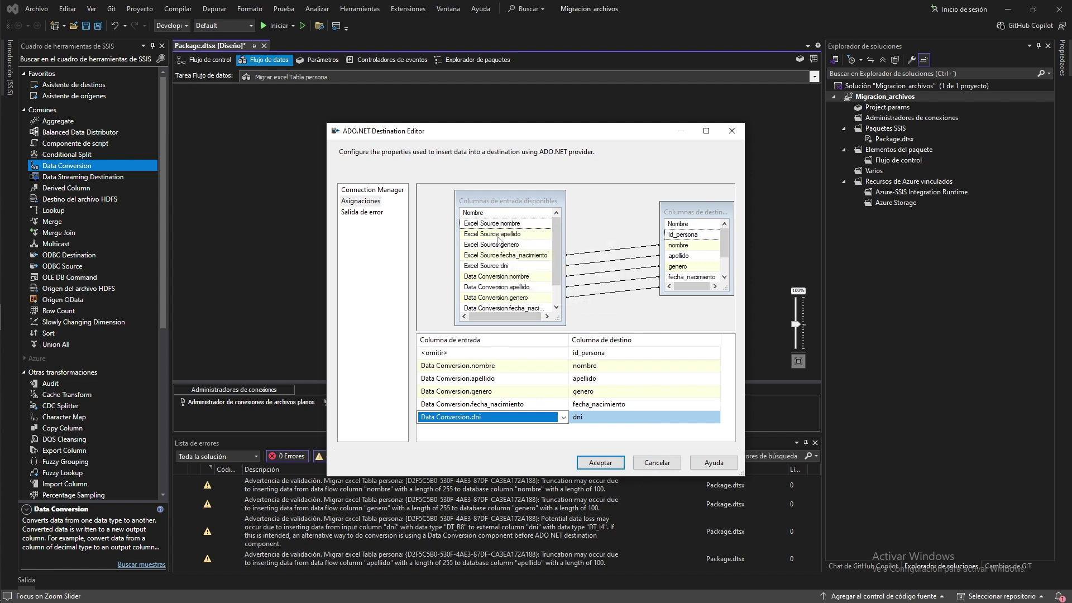
pyautogui.scroll(-1, 499, 241)
pyautogui.click(660, 462)
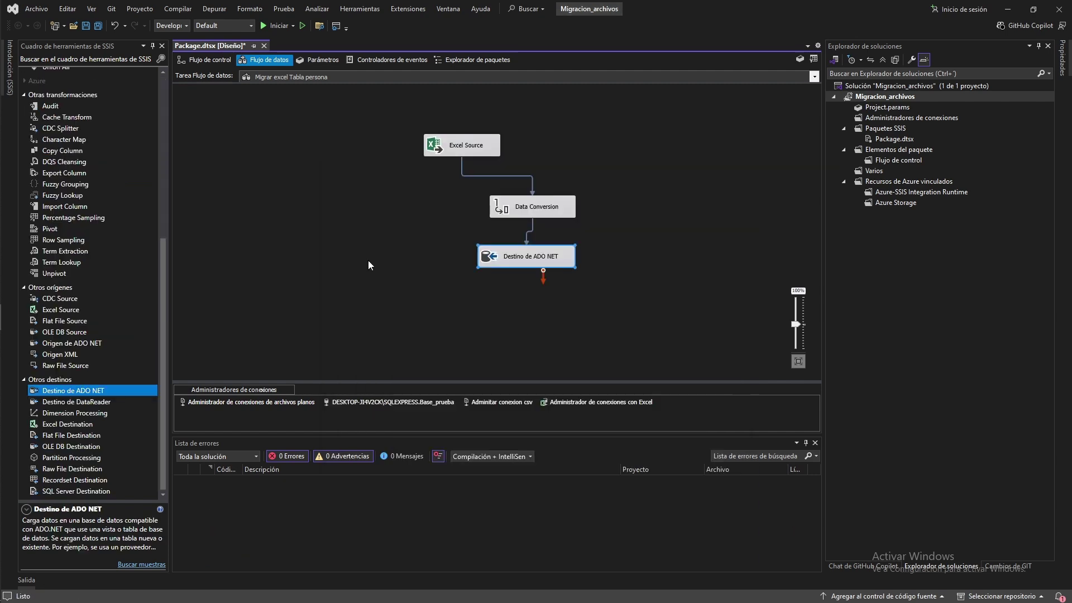
# - In the package's control flow, stack the txt, csv and Excel persona migration tasks vertically in that order
pyautogui.click(209, 60)
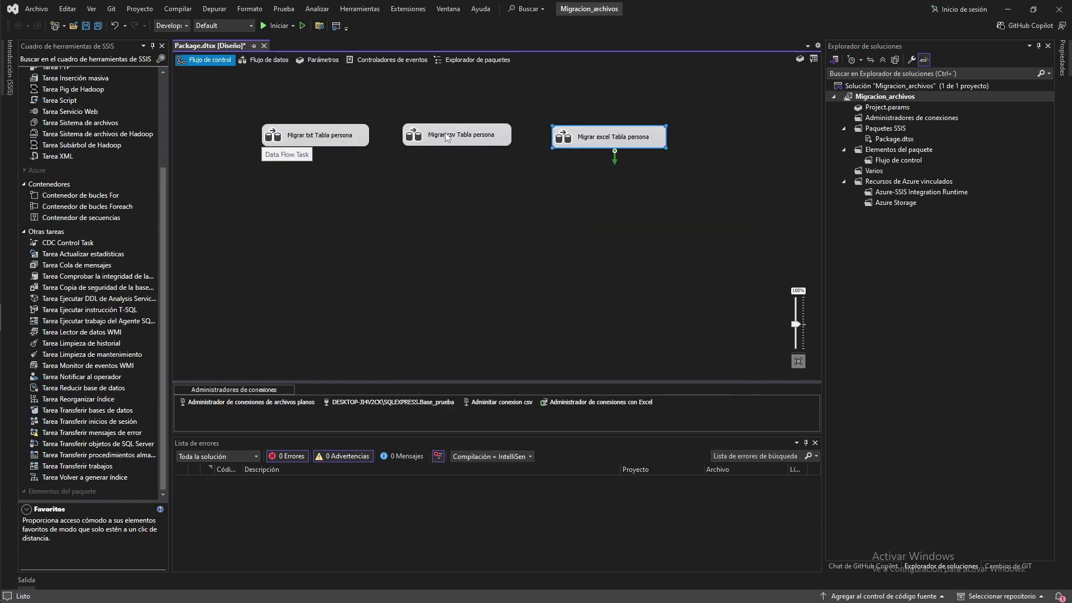
pyautogui.moveTo(446, 137); pyautogui.dragTo(442, 137)
pyautogui.click(418, 191)
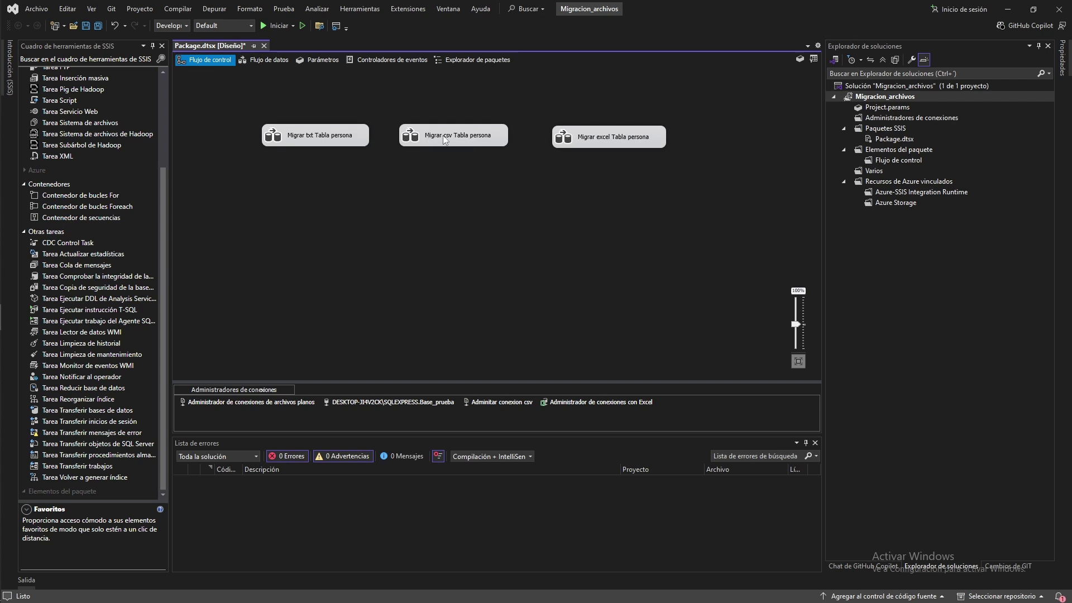
pyautogui.moveTo(447, 140); pyautogui.dragTo(347, 178)
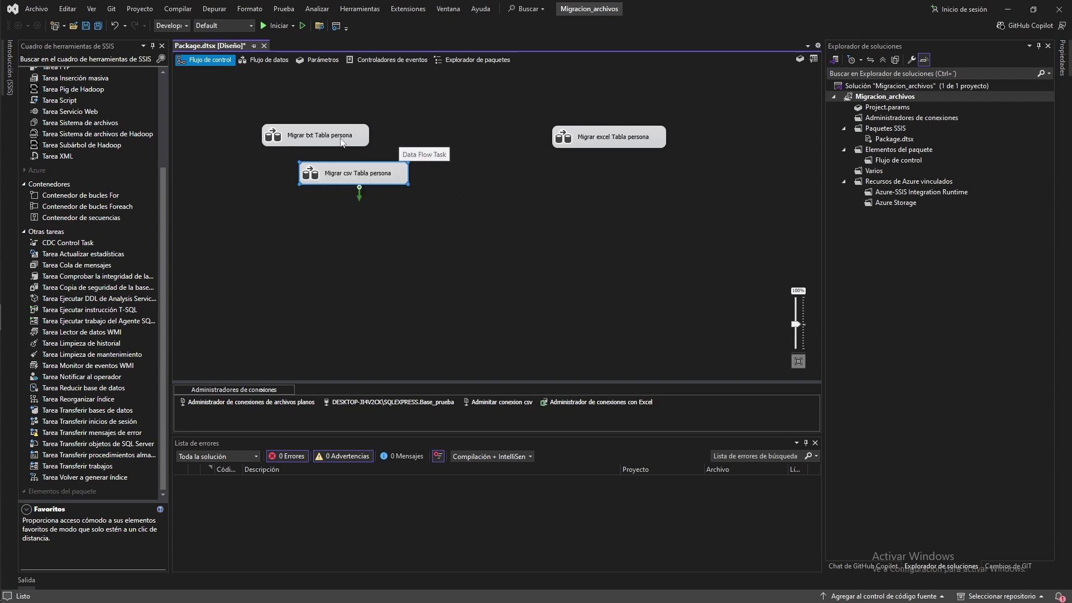
pyautogui.moveTo(341, 134); pyautogui.dragTo(382, 131)
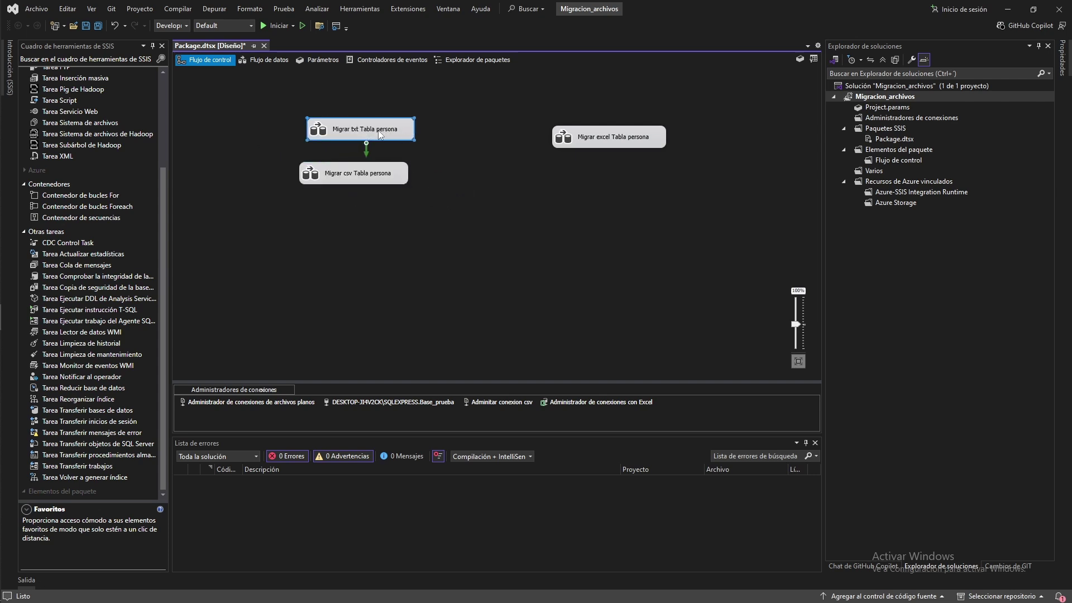
pyautogui.moveTo(609, 134); pyautogui.dragTo(359, 218)
# - Link the migration tasks with precedence constraints running from txt to csv and from csv to Excel
pyautogui.click(364, 179)
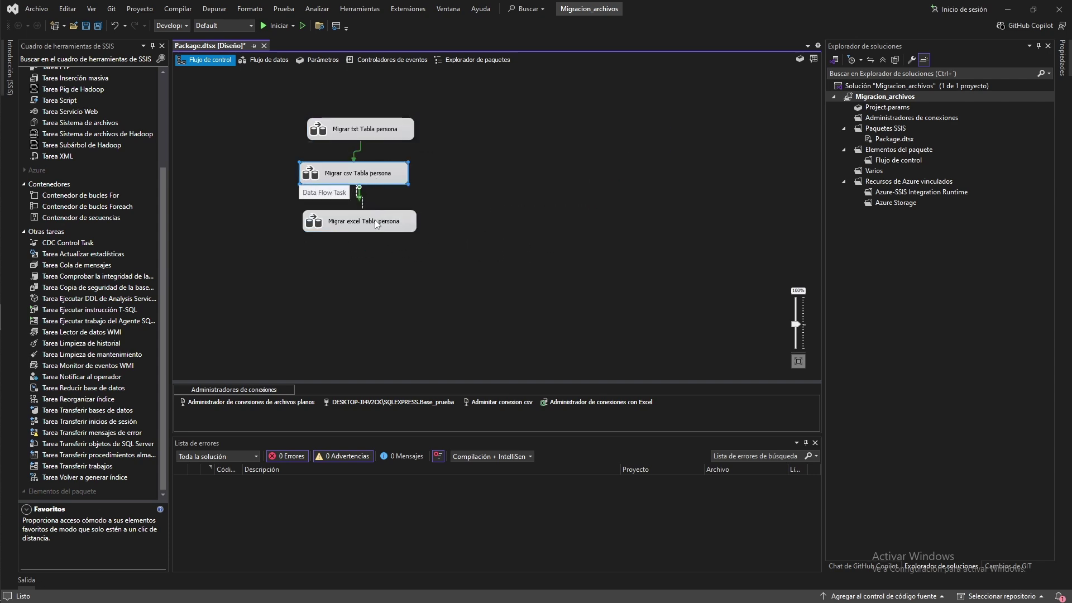
pyautogui.moveTo(368, 161); pyautogui.dragTo(380, 160)
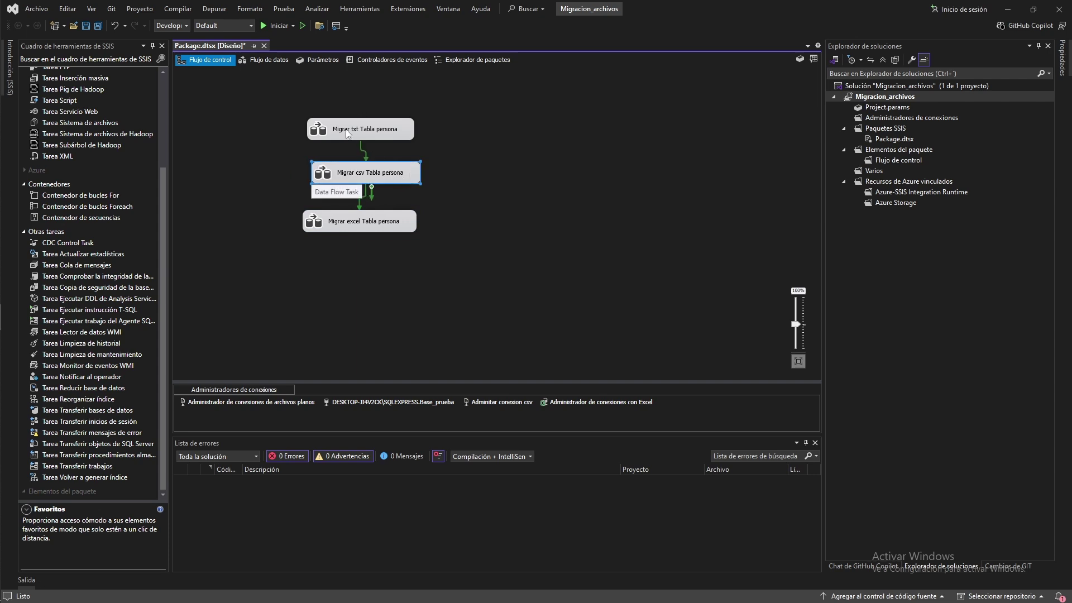
pyautogui.click(478, 272)
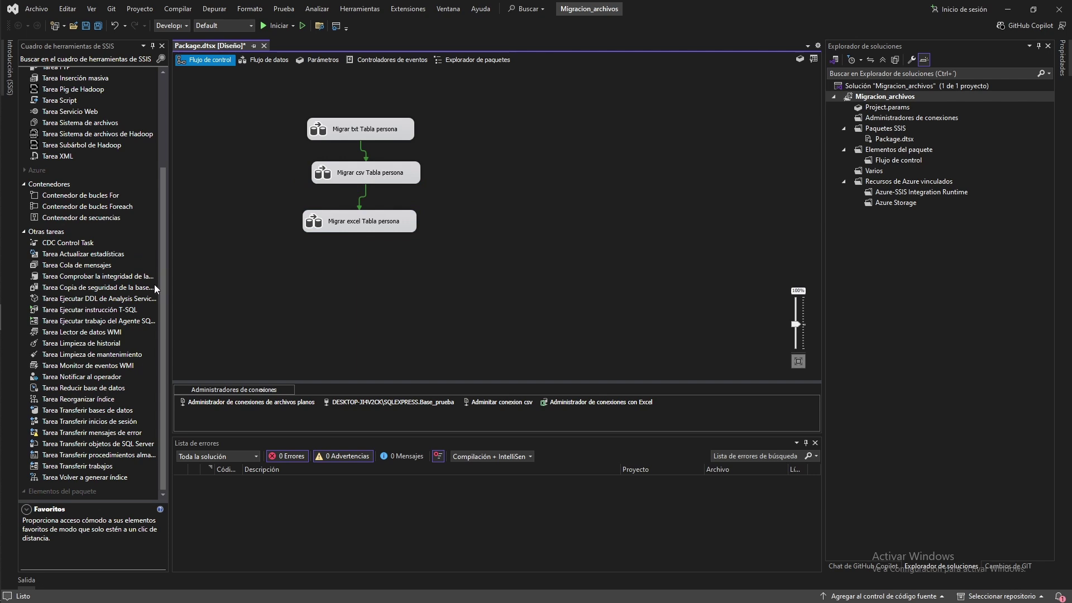
# - Add a sequence container (Contenedor de secuencias) to the control flow beside the linked tasks
pyautogui.moveTo(156, 289); pyautogui.dragTo(169, 300)
pyautogui.moveTo(69, 219); pyautogui.dragTo(386, 265)
pyautogui.moveTo(499, 143); pyautogui.dragTo(499, 143)
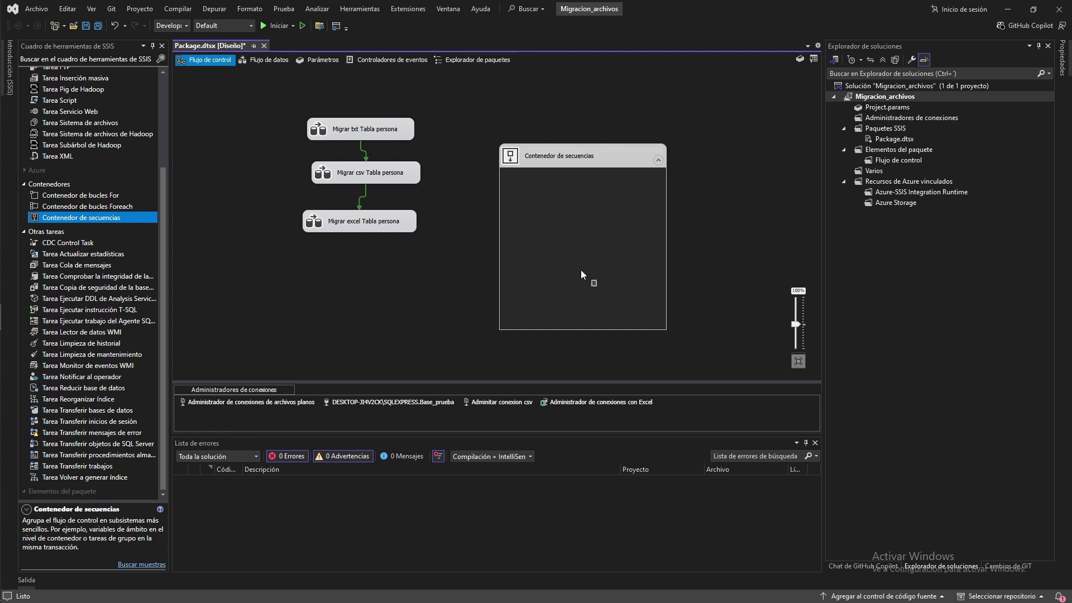
pyautogui.moveTo(530, 151); pyautogui.dragTo(474, 107)
# - Move the three linked migration tasks together into the sequence container and run the package
pyautogui.moveTo(266, 107); pyautogui.dragTo(412, 246)
pyautogui.moveTo(365, 124); pyautogui.dragTo(423, 111)
pyautogui.moveTo(480, 144)
pyautogui.mouseDown()
pyautogui.moveTo(426, 159)
pyautogui.moveTo(355, 251)
pyautogui.moveTo(378, 244)
pyautogui.mouseUp()
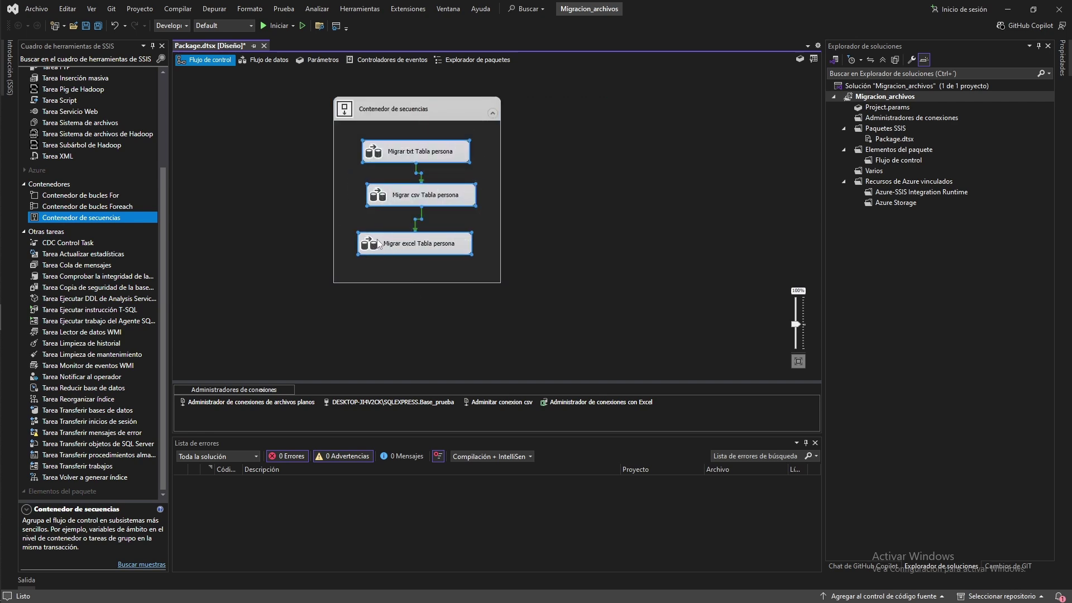
pyautogui.click(592, 216)
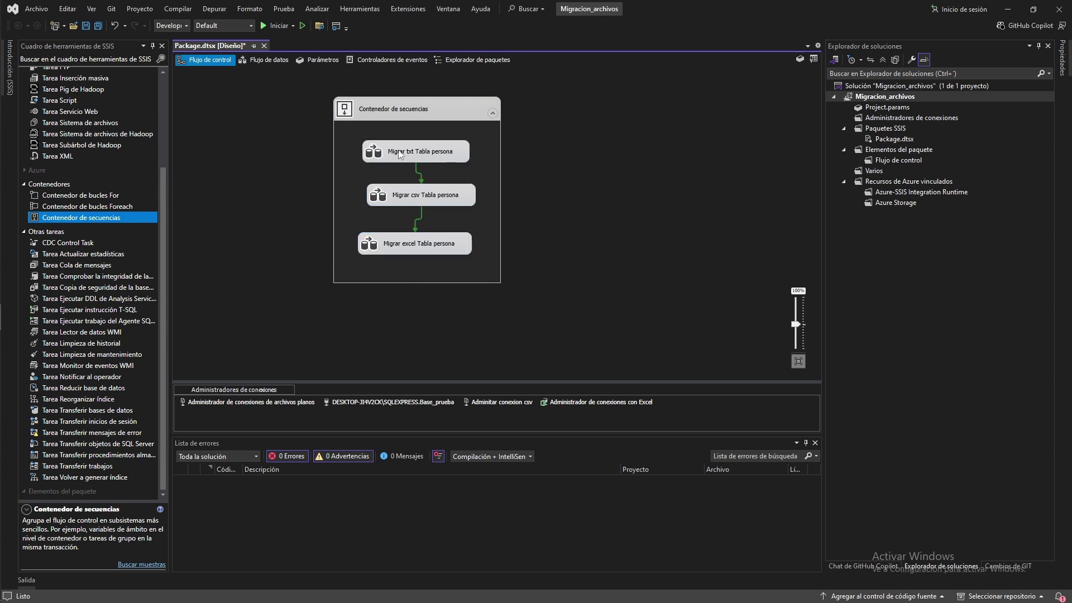
pyautogui.click(279, 28)
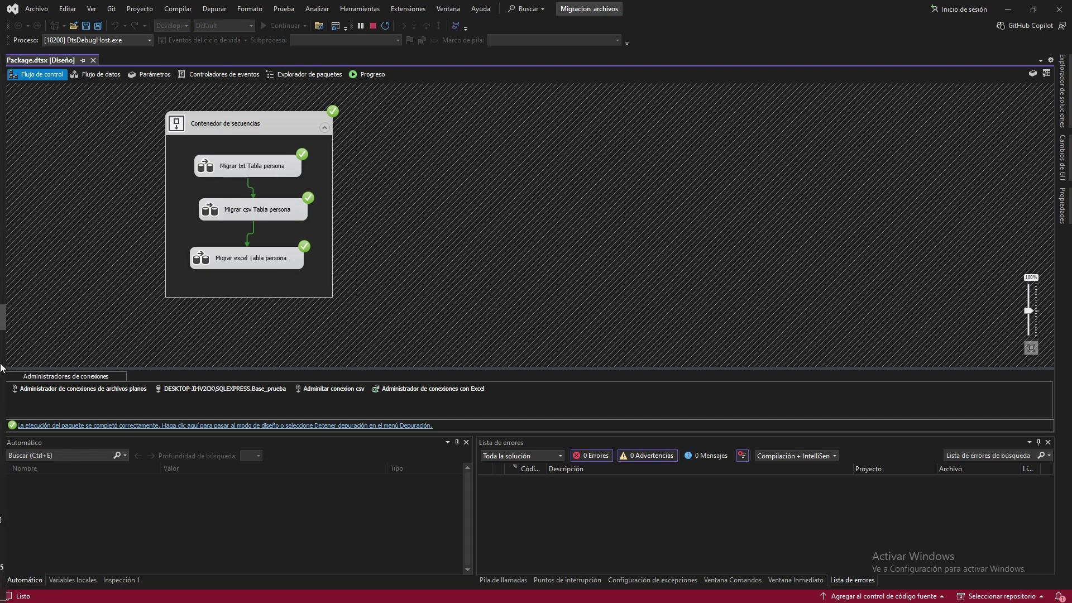
# - Switch to SQL Server Management Studio and run only the statement select * from persona in Base_prueba
pyautogui.click(17, 237)
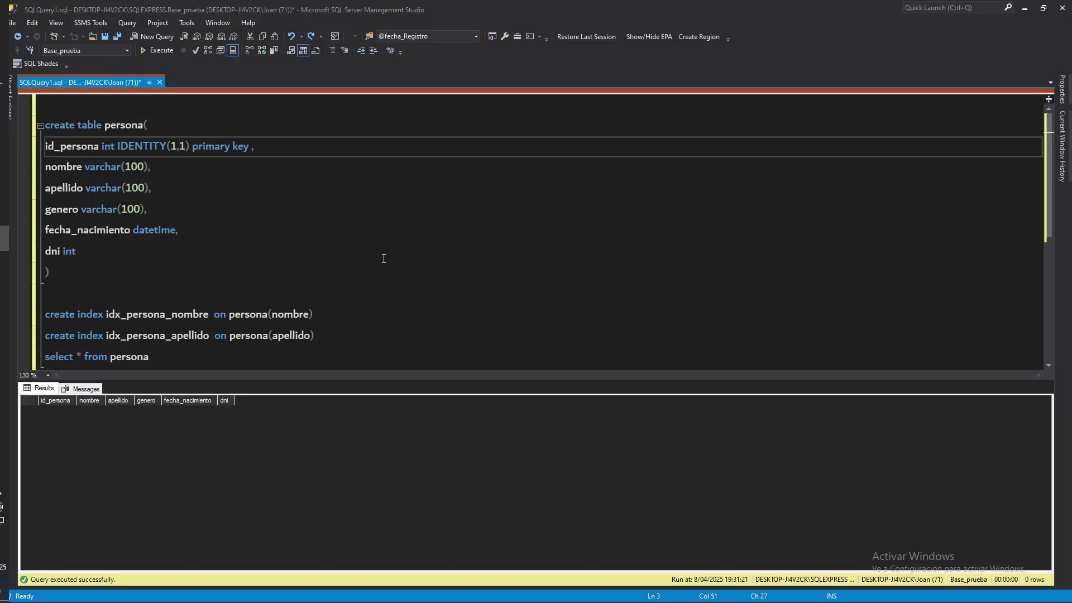
pyautogui.scroll(-3, 383, 256)
pyautogui.click(43, 182)
pyautogui.click(36, 167)
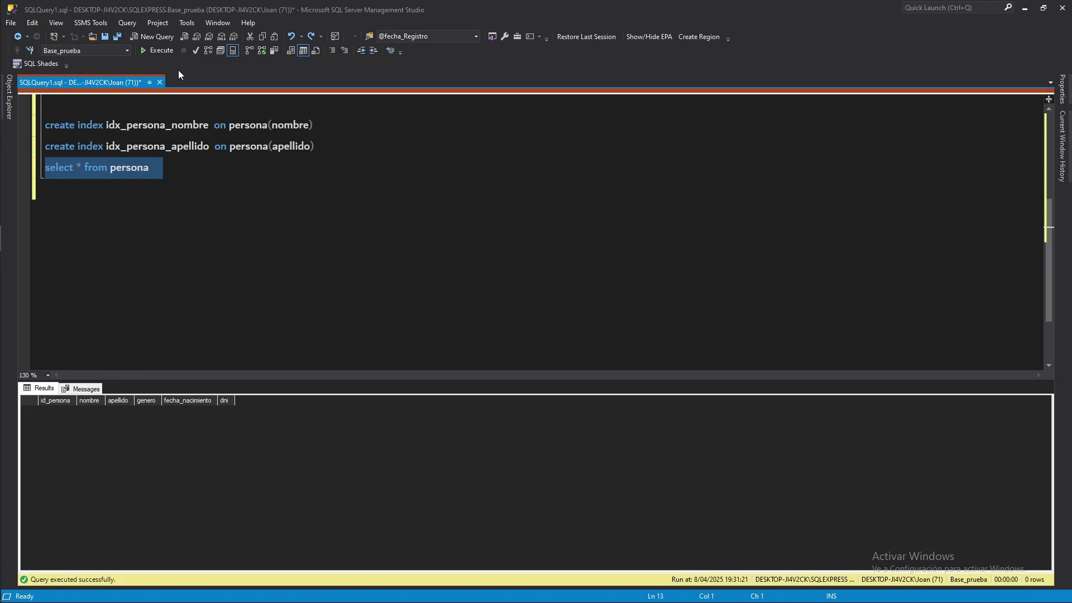
pyautogui.click(157, 50)
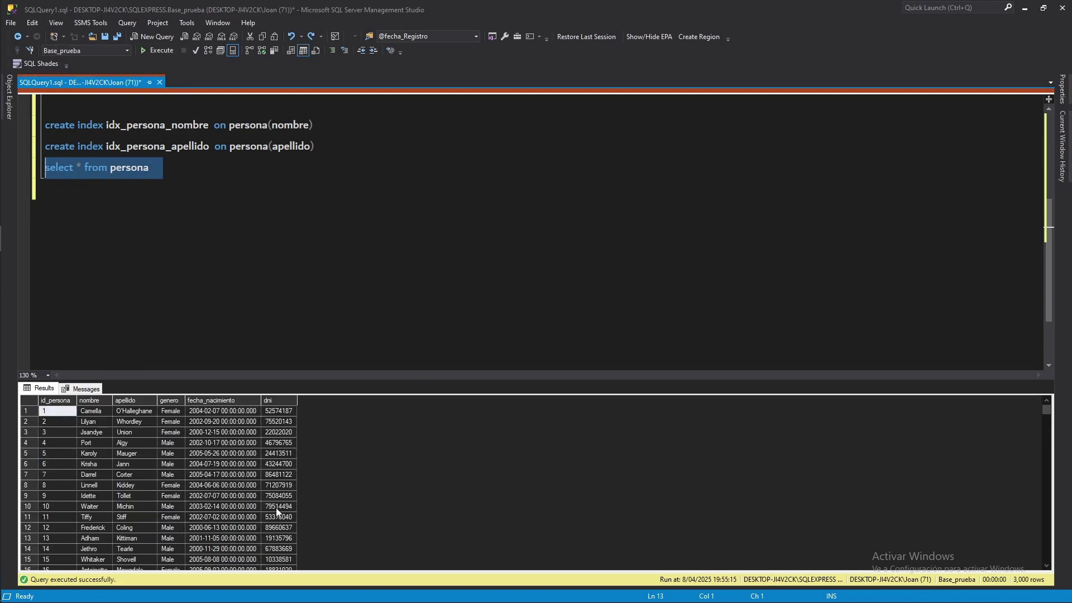
pyautogui.click(225, 432)
# - Switch back to Visual Studio and check the migrated row counts in the txt, csv and Excel data flows
pyautogui.moveTo(28, 243)
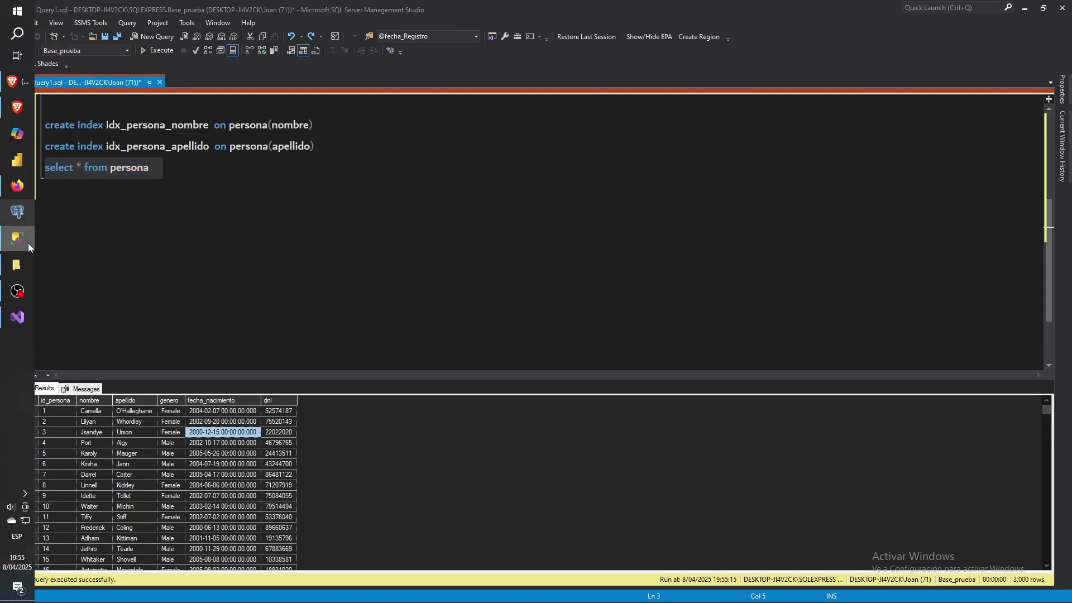
pyautogui.click(17, 316)
pyautogui.click(248, 168)
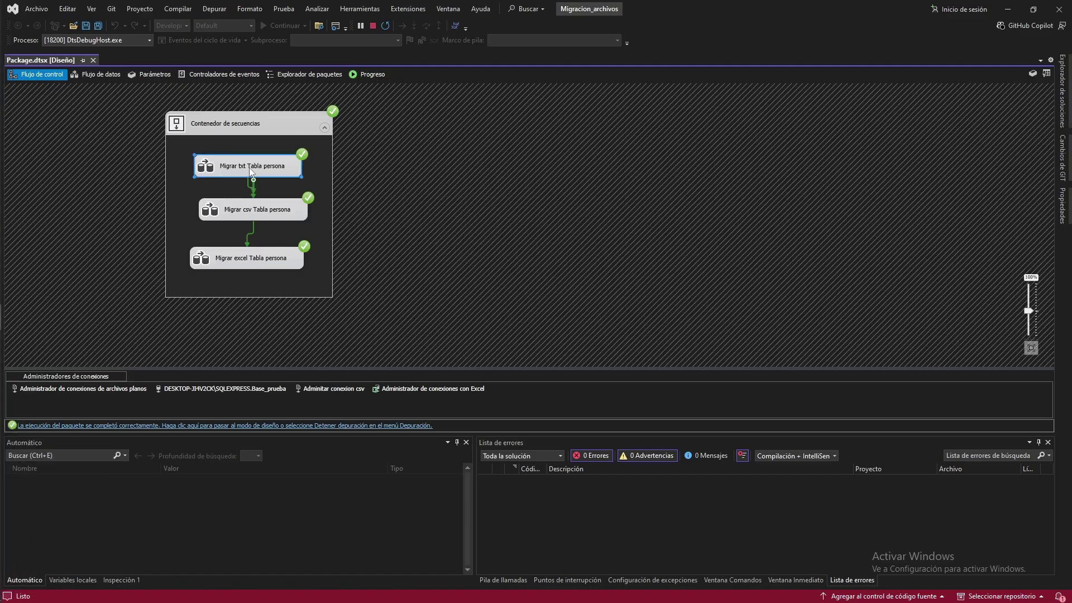
pyautogui.doubleClick(248, 168)
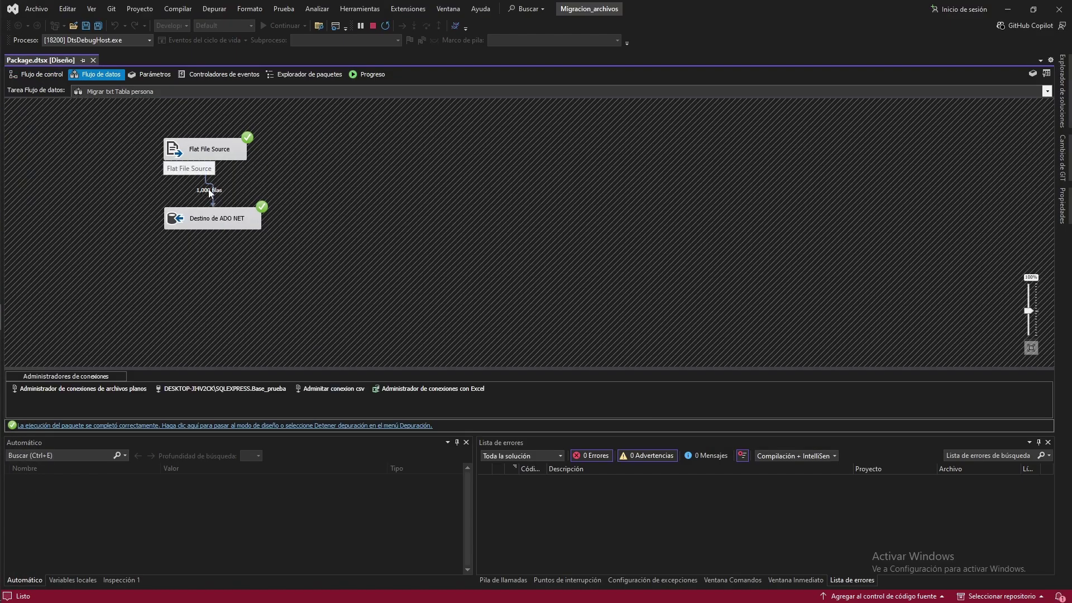
pyautogui.click(41, 77)
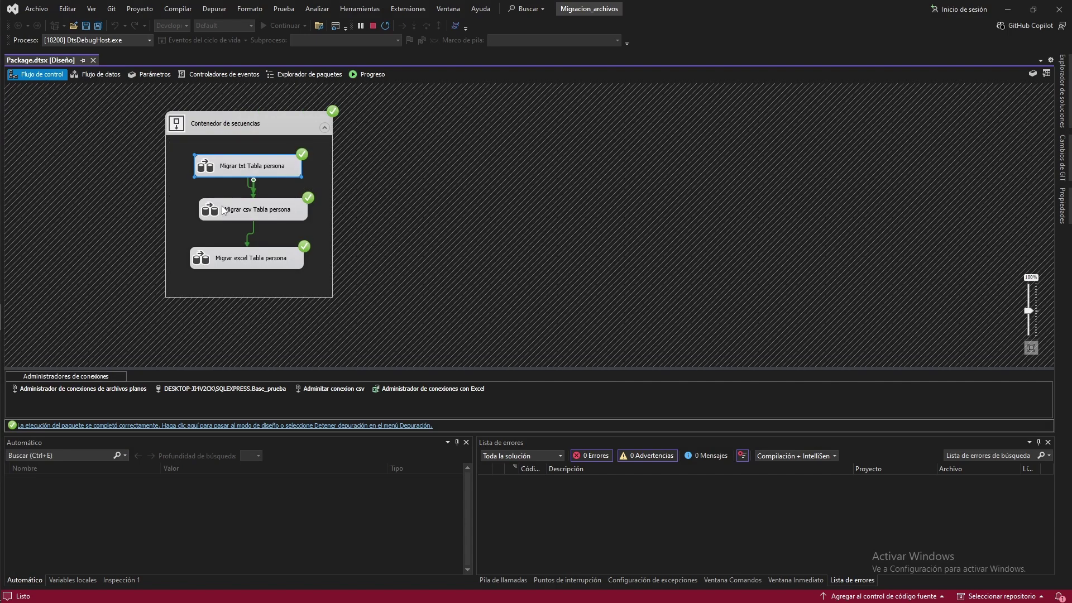
pyautogui.doubleClick(222, 210)
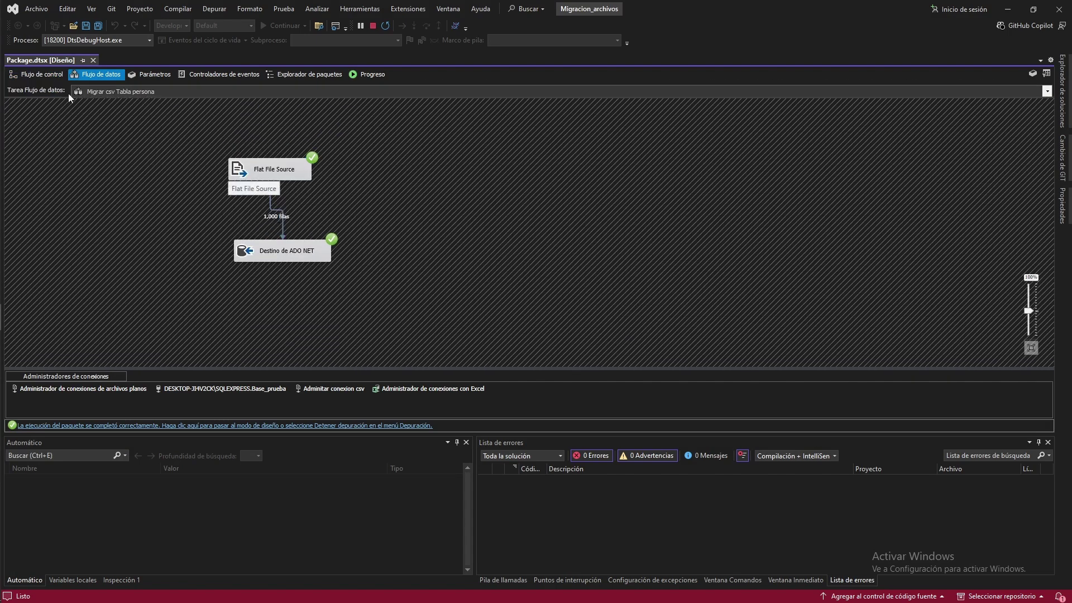
pyautogui.click(57, 79)
pyautogui.doubleClick(233, 250)
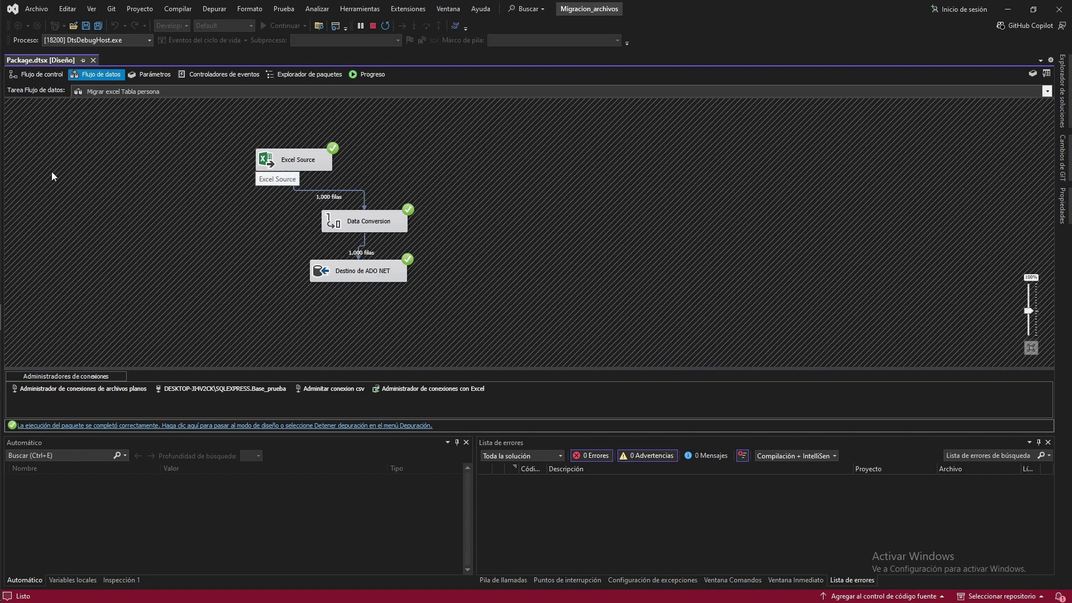
# - Review the persona query results in SQL Server Management Studio down to the last id_persona, and return to the package's control flow in Visual Studio
pyautogui.moveTo(2, 351)
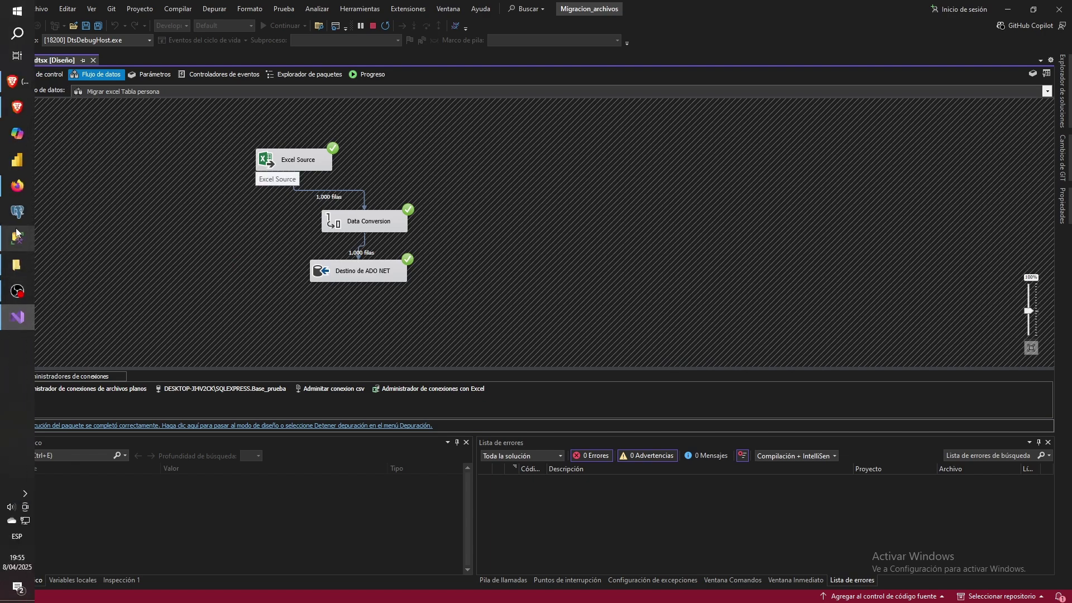
pyautogui.click(16, 234)
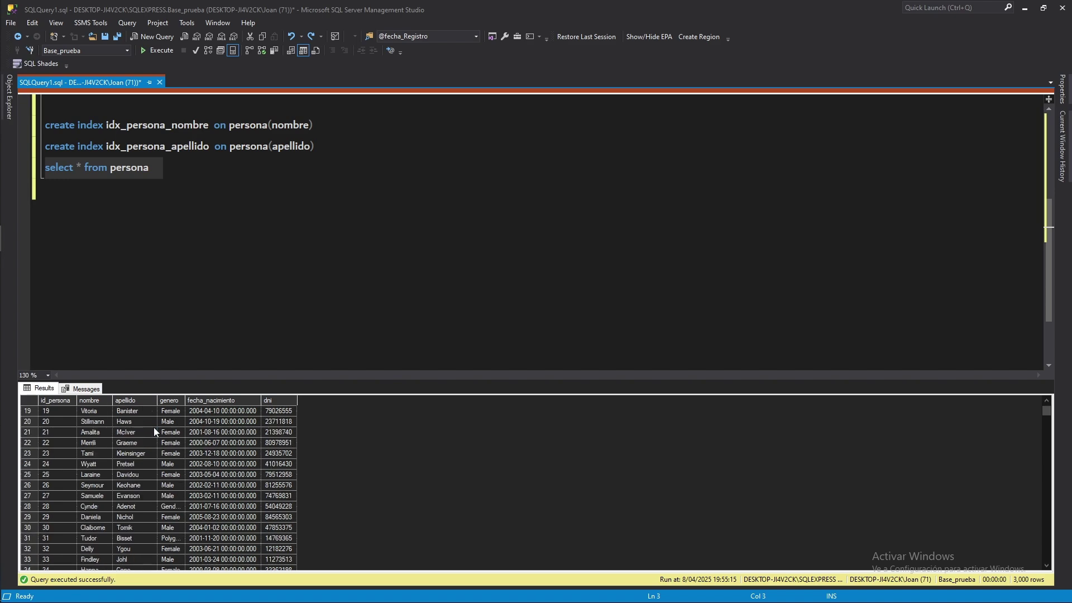
pyautogui.scroll(-20, 153, 427)
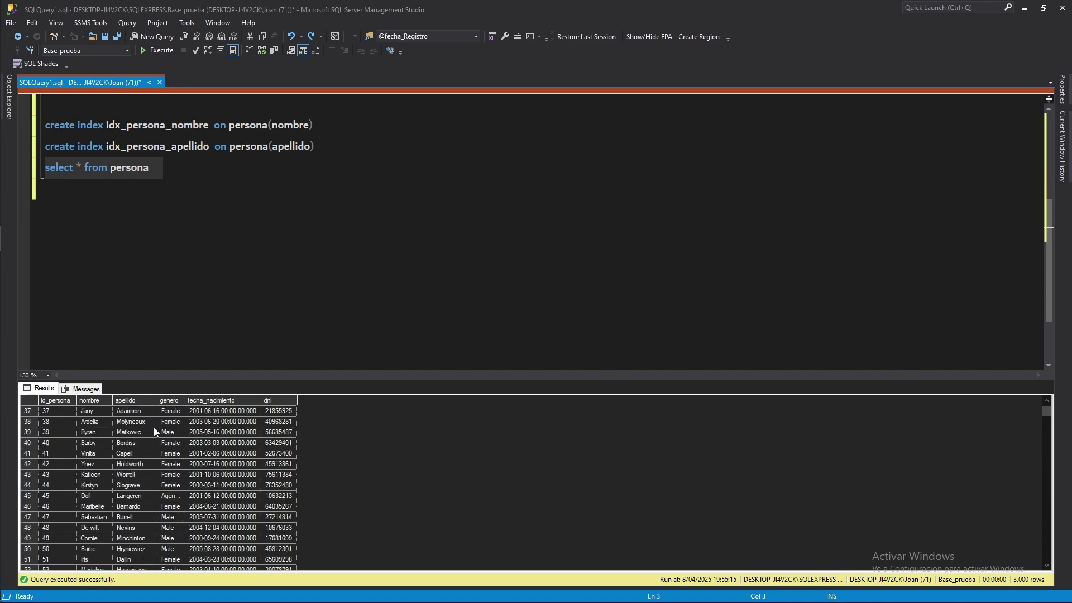
pyautogui.click(68, 401)
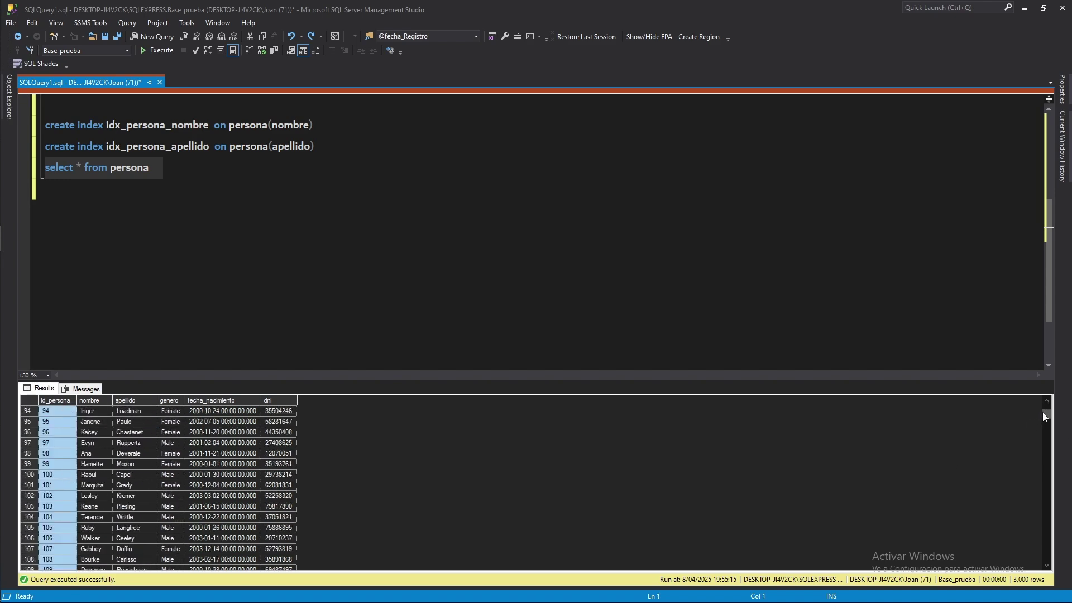
pyautogui.moveTo(1042, 413); pyautogui.dragTo(1044, 562)
pyautogui.click(129, 432)
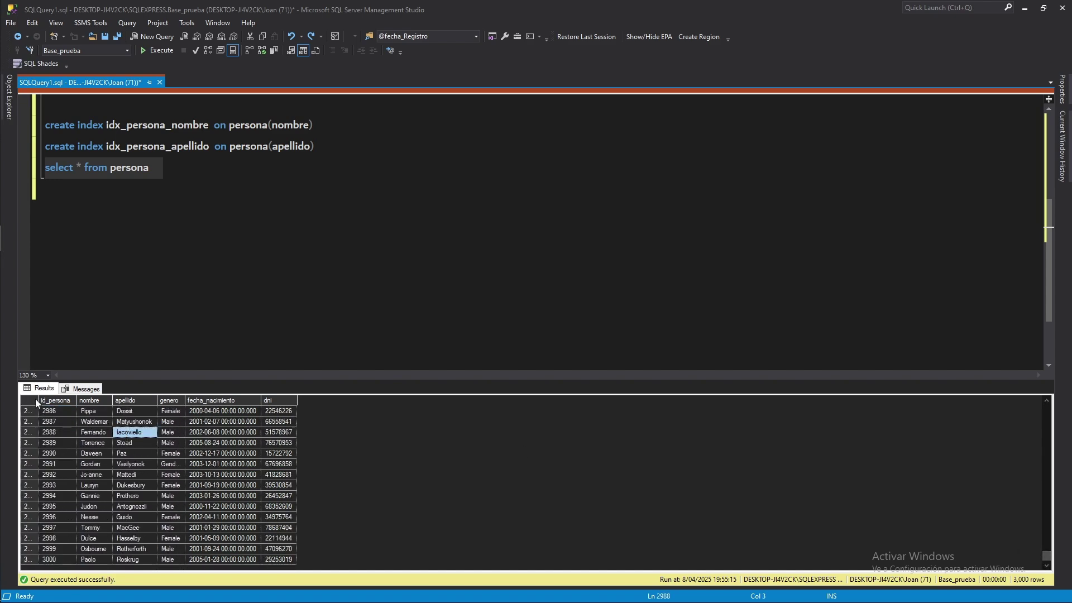
pyautogui.moveTo(37, 400); pyautogui.dragTo(54, 399)
pyautogui.click(75, 422)
pyautogui.click(258, 281)
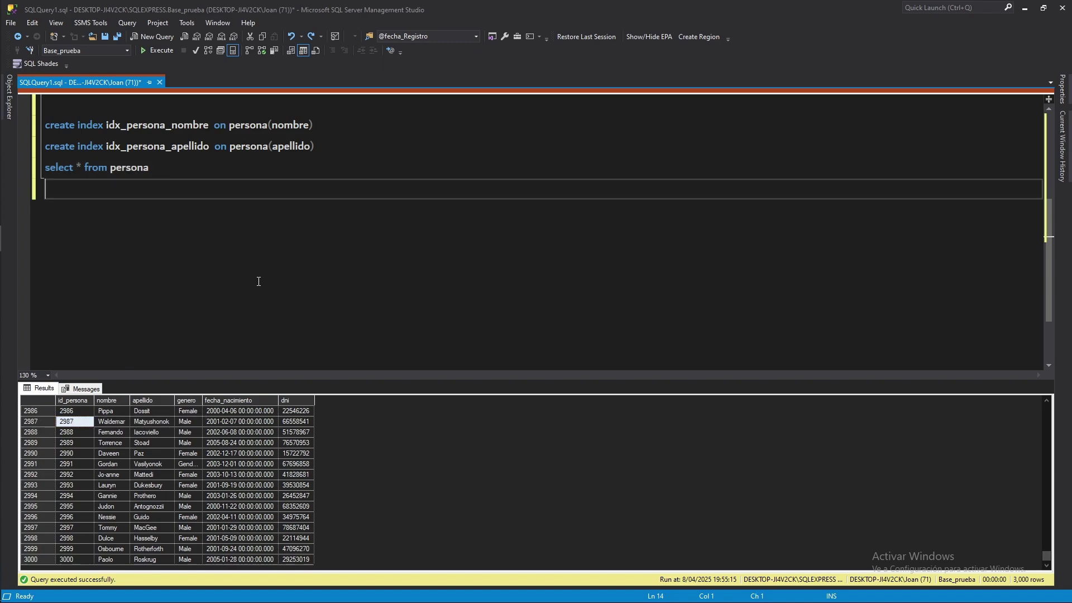
pyautogui.press('super+0')
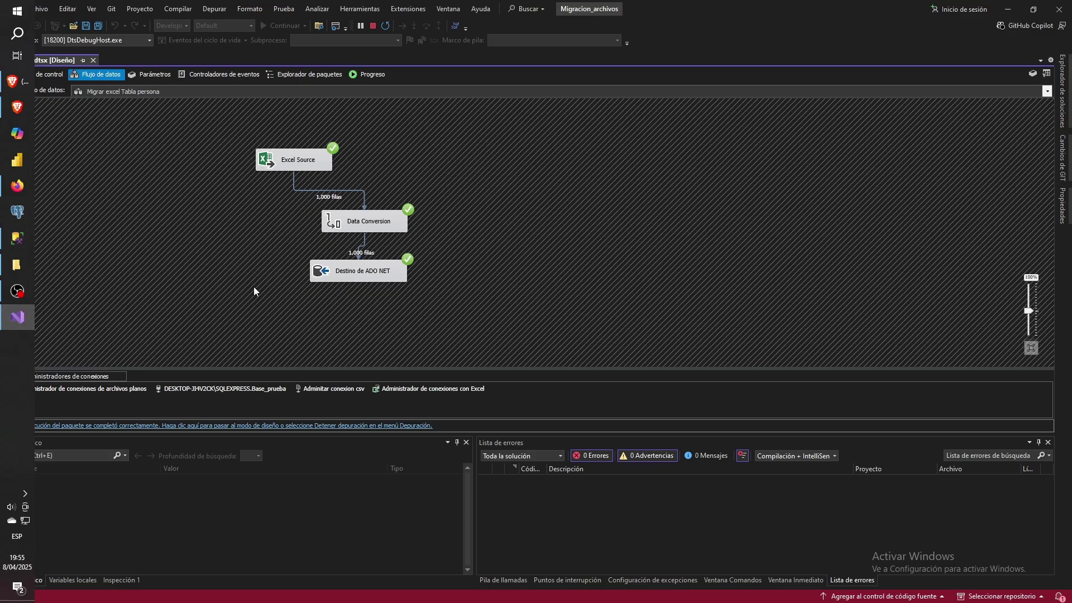
pyautogui.click(54, 75)
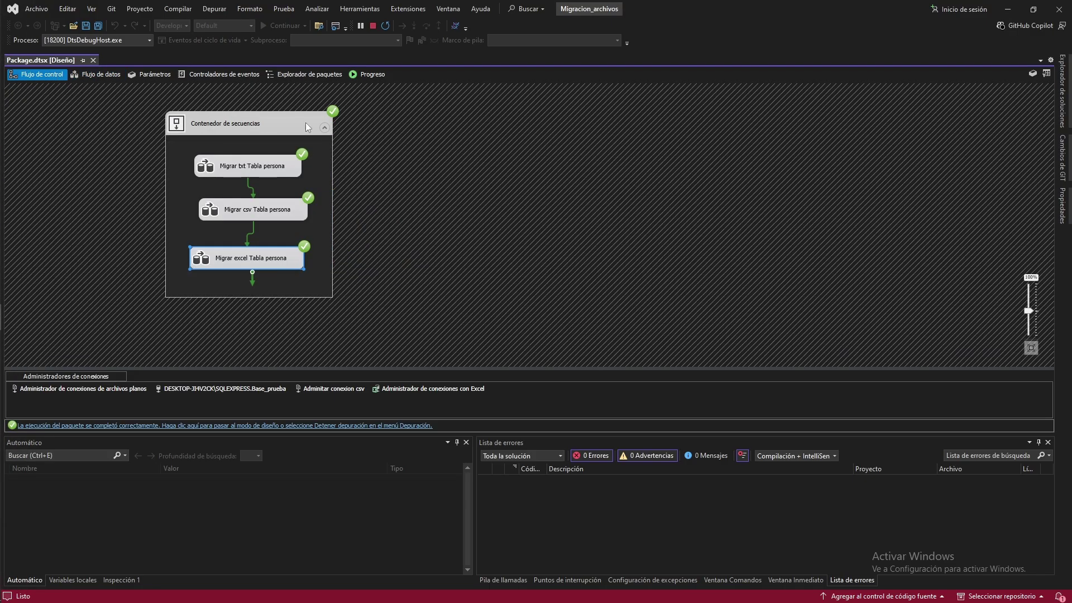